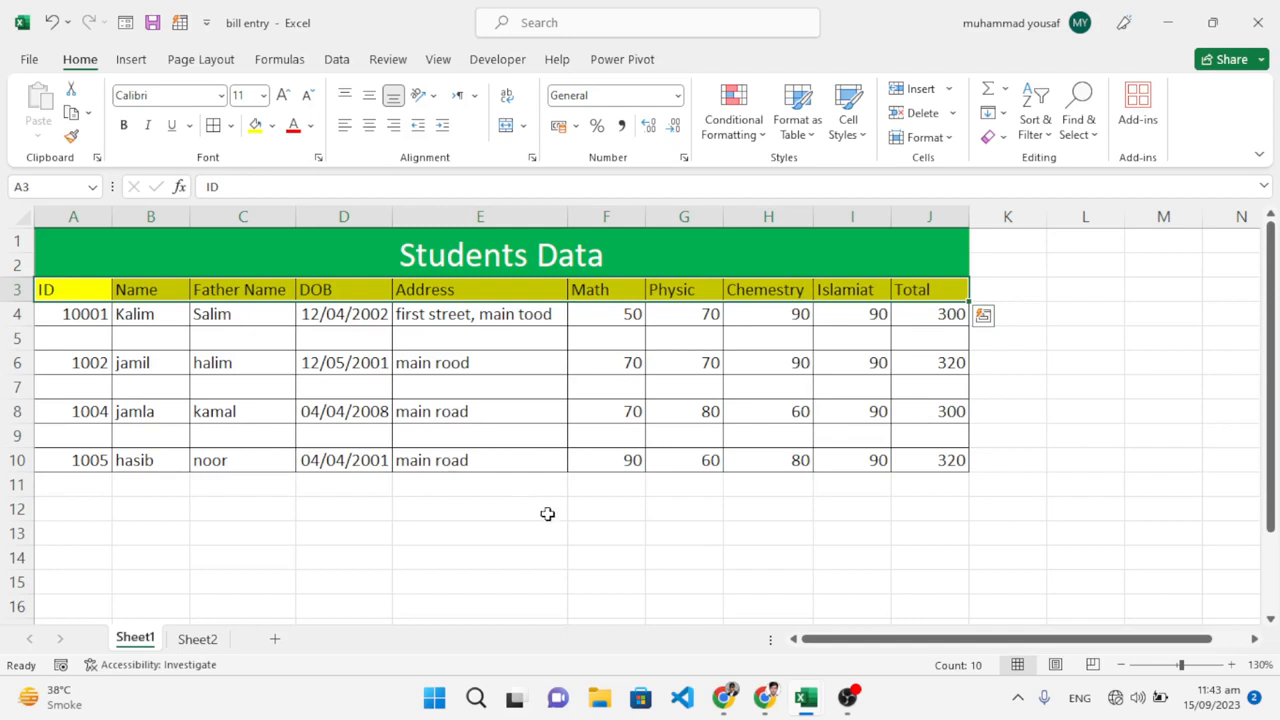
- Add a new worksheet and merge and center A1:G1, A2:G2 and A3:G3 as three separate rows
click(275, 640)
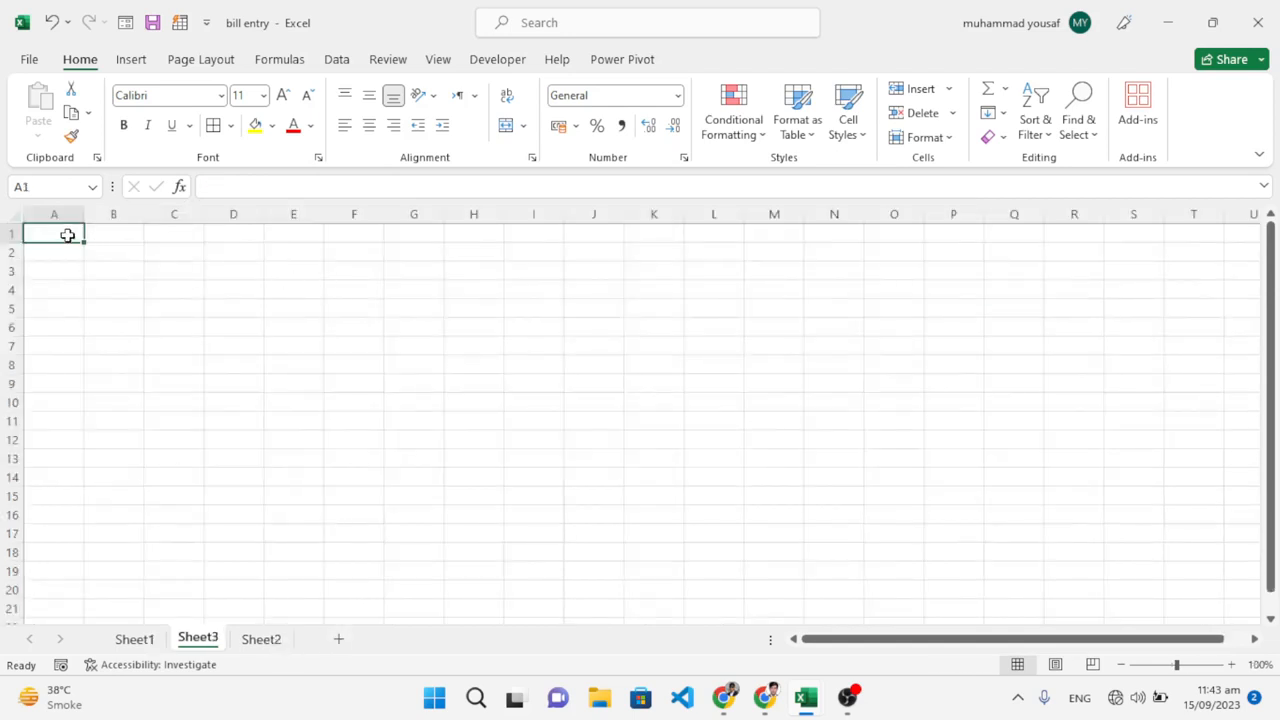
drag(67, 235, 423, 239)
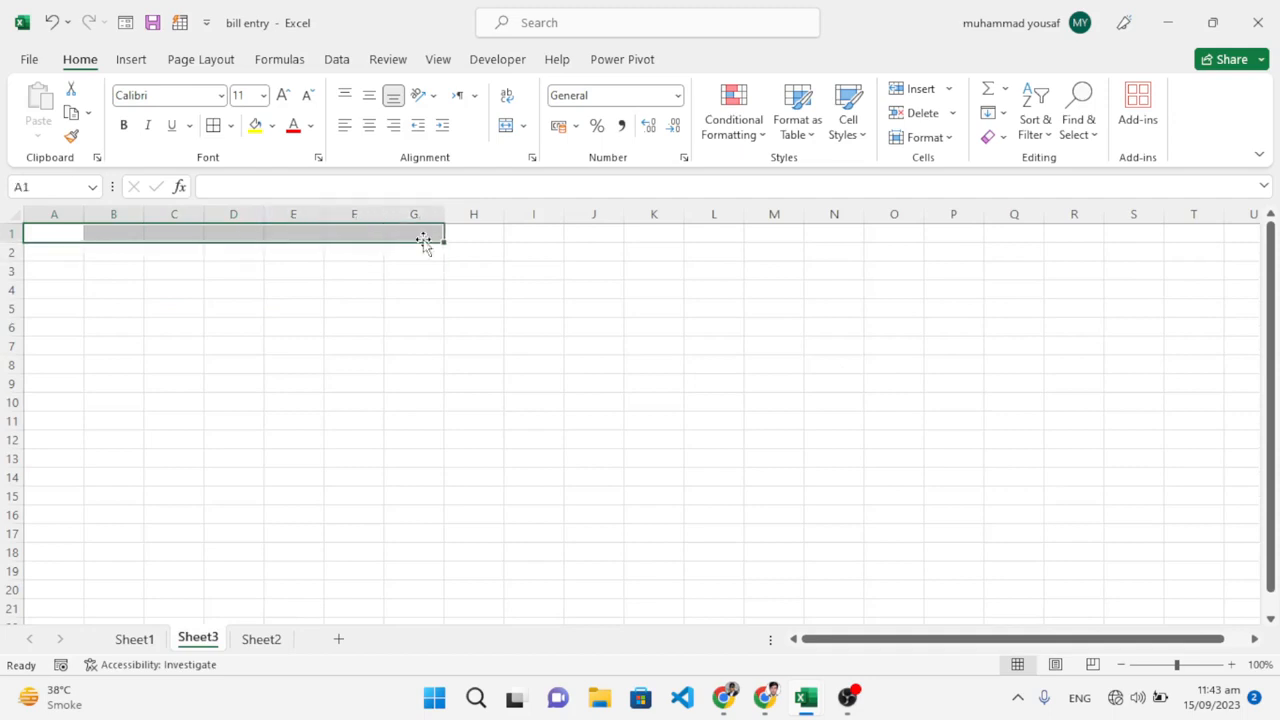
click(522, 126)
click(562, 155)
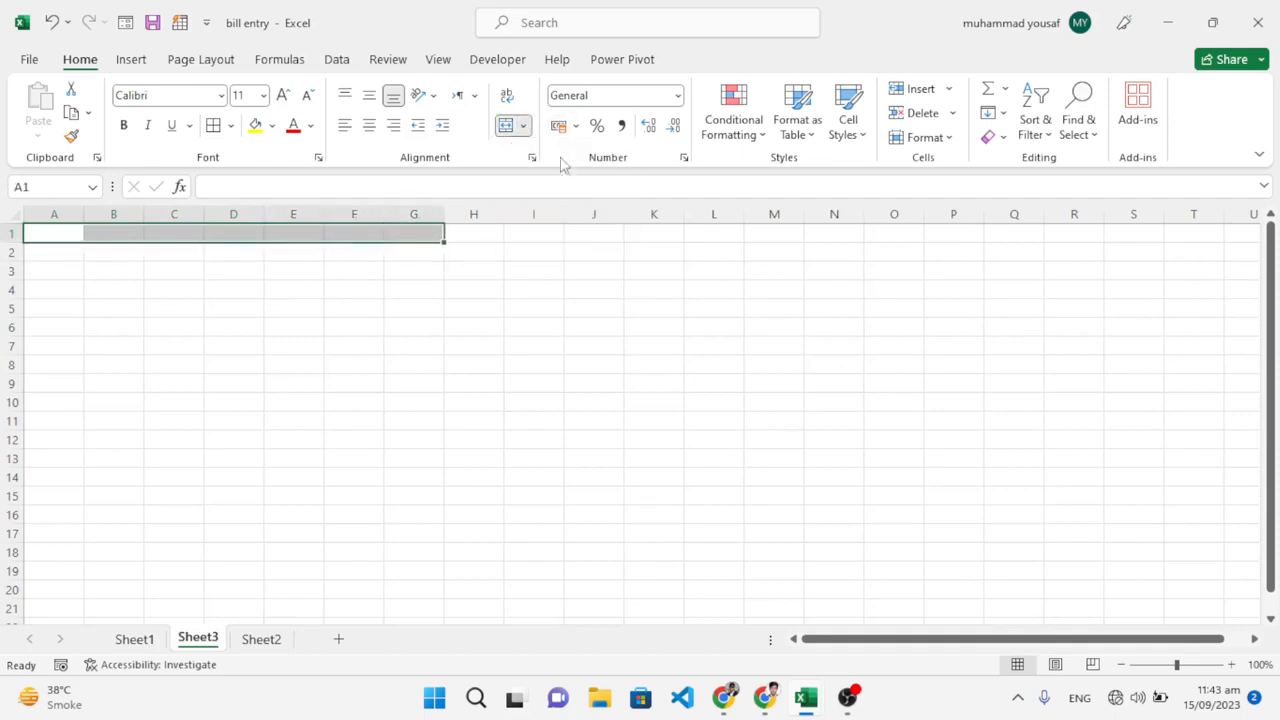
drag(54, 251, 414, 252)
click(508, 129)
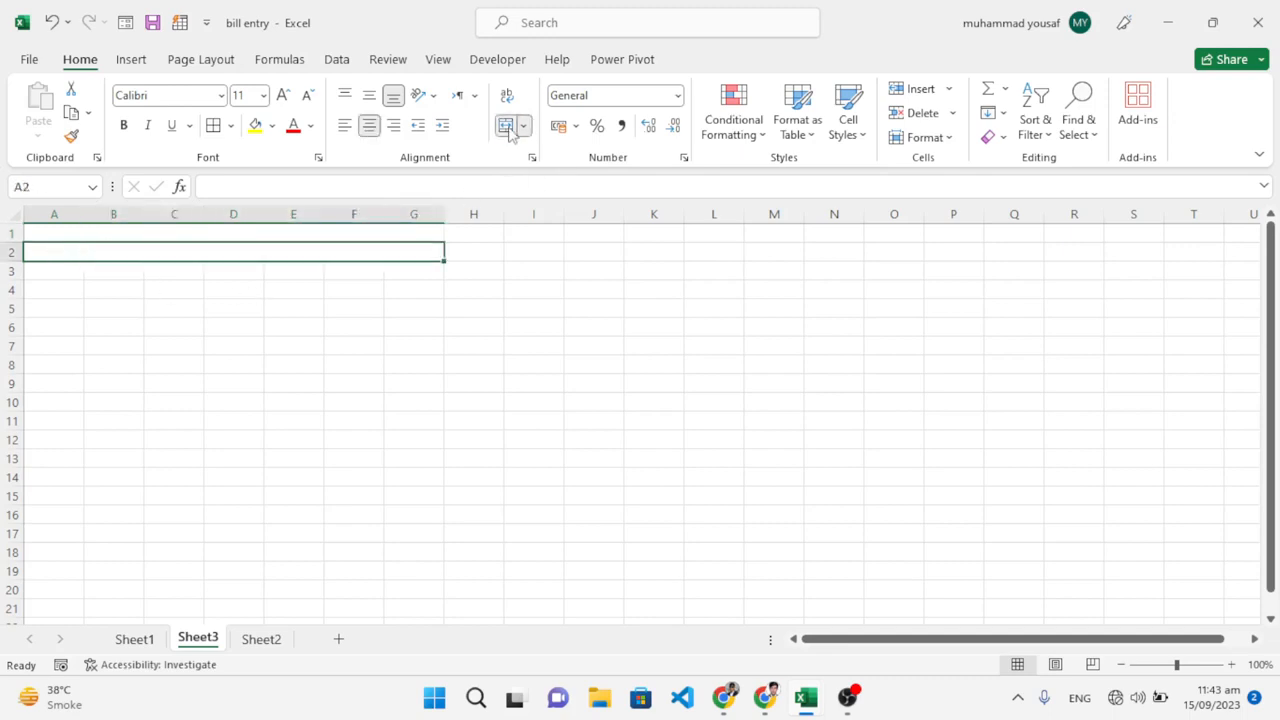
drag(51, 273, 414, 269)
click(508, 129)
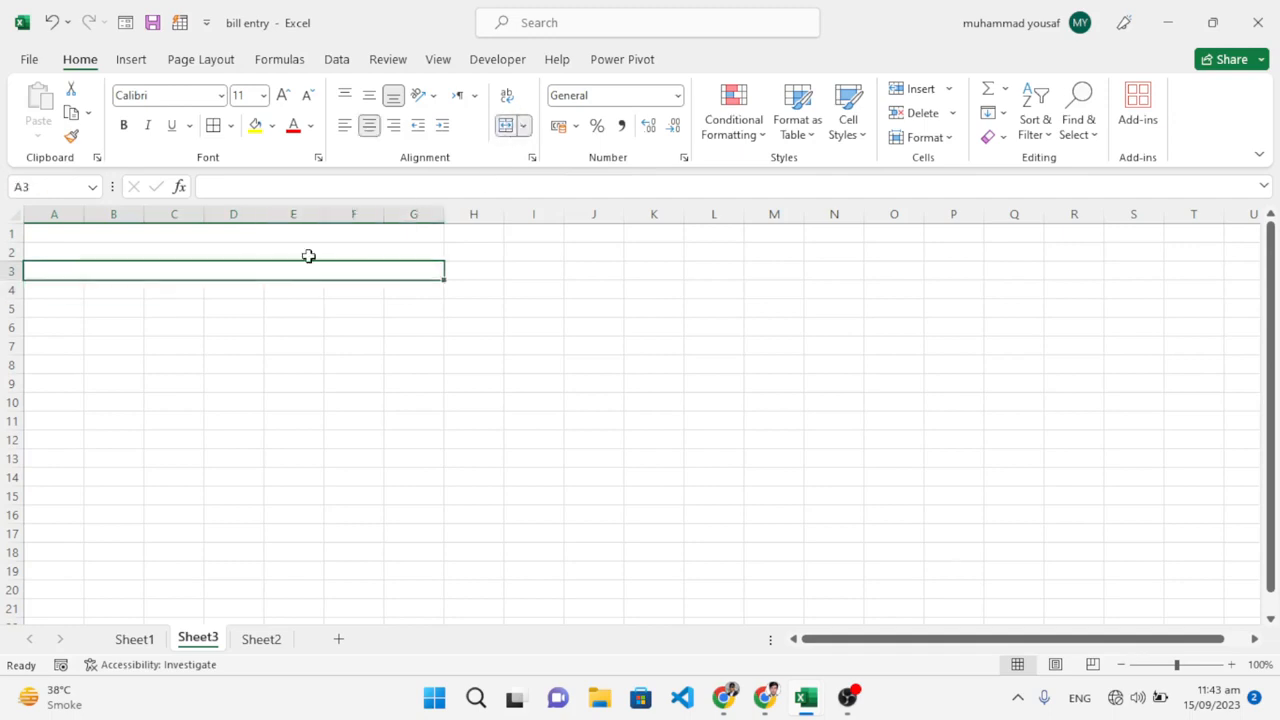
- Increase the heights of rows 1 and 3, leaving row 2 between them at its default height
click(257, 237)
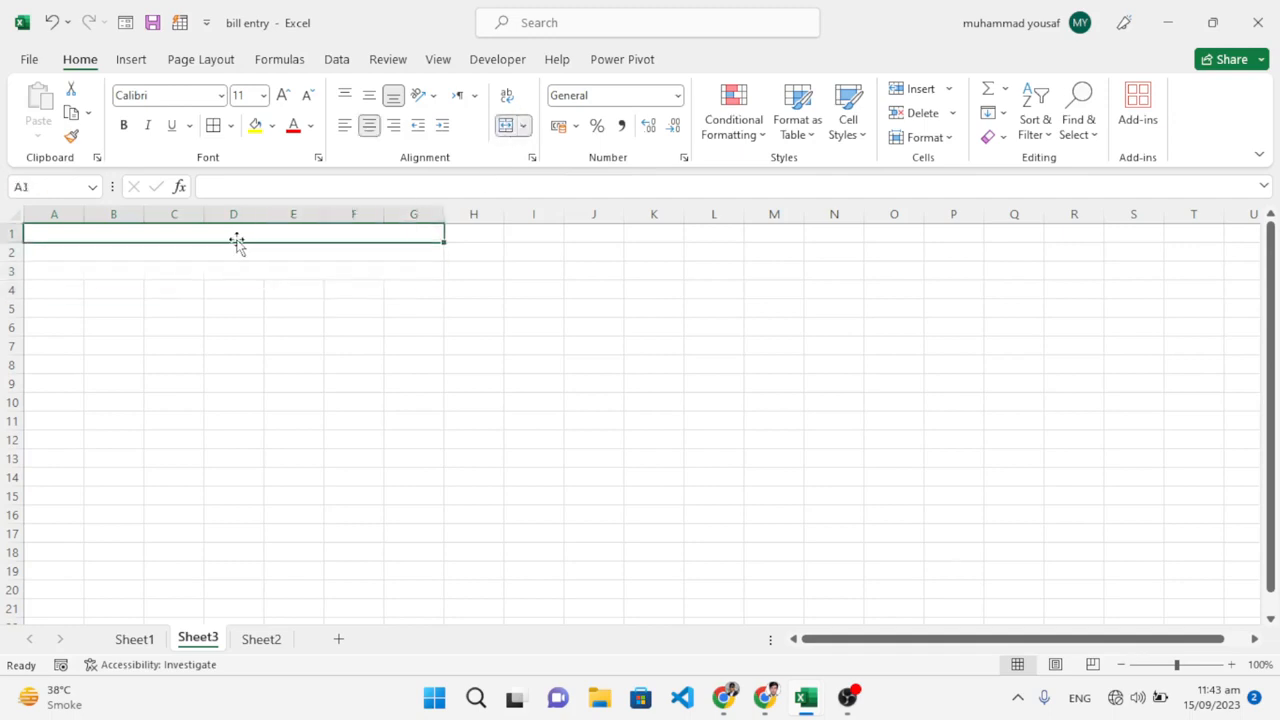
click(237, 254)
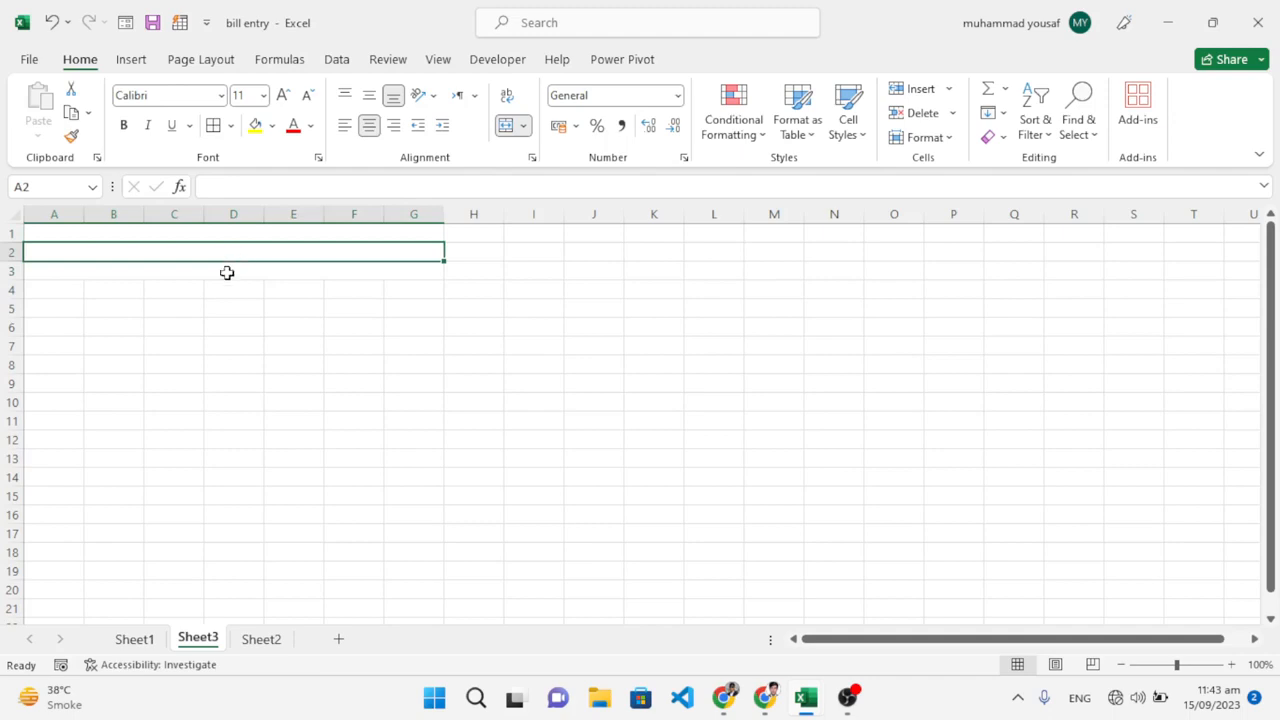
click(227, 272)
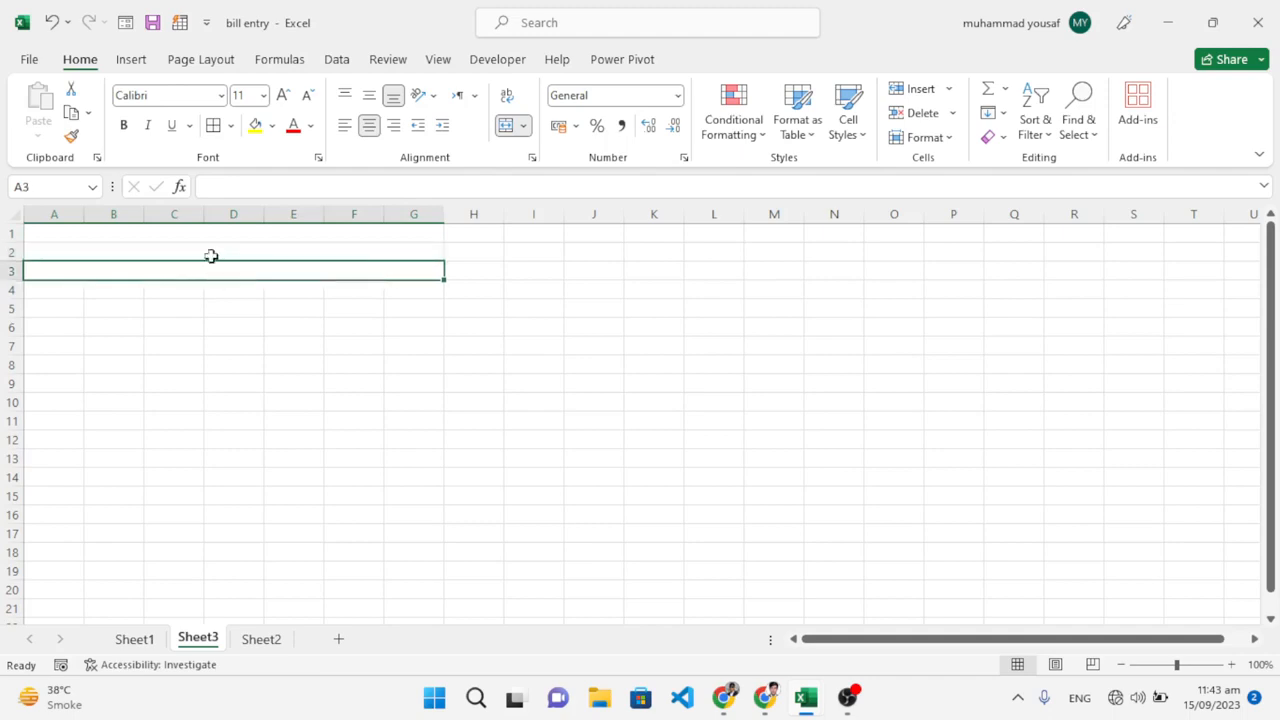
drag(20, 243, 18, 302)
- Enter the title "Fashion Shop" in the merged cell of row 1
click(168, 246)
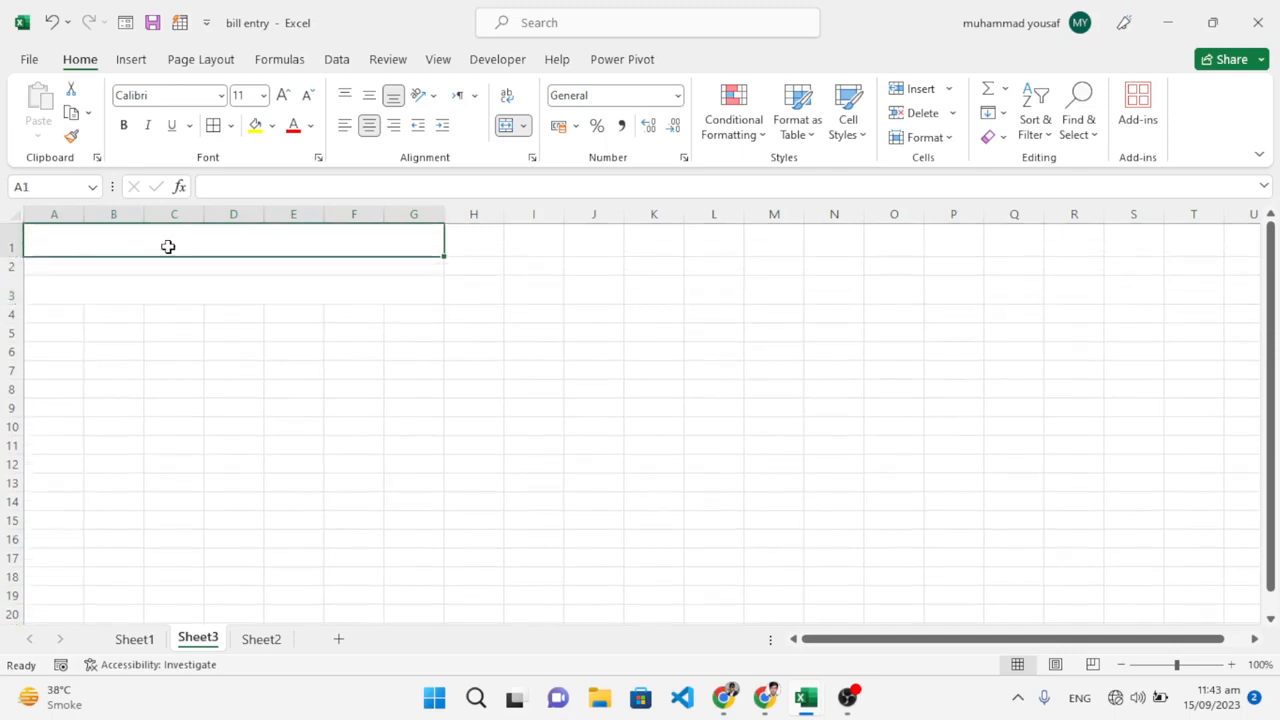
text(Fasho)
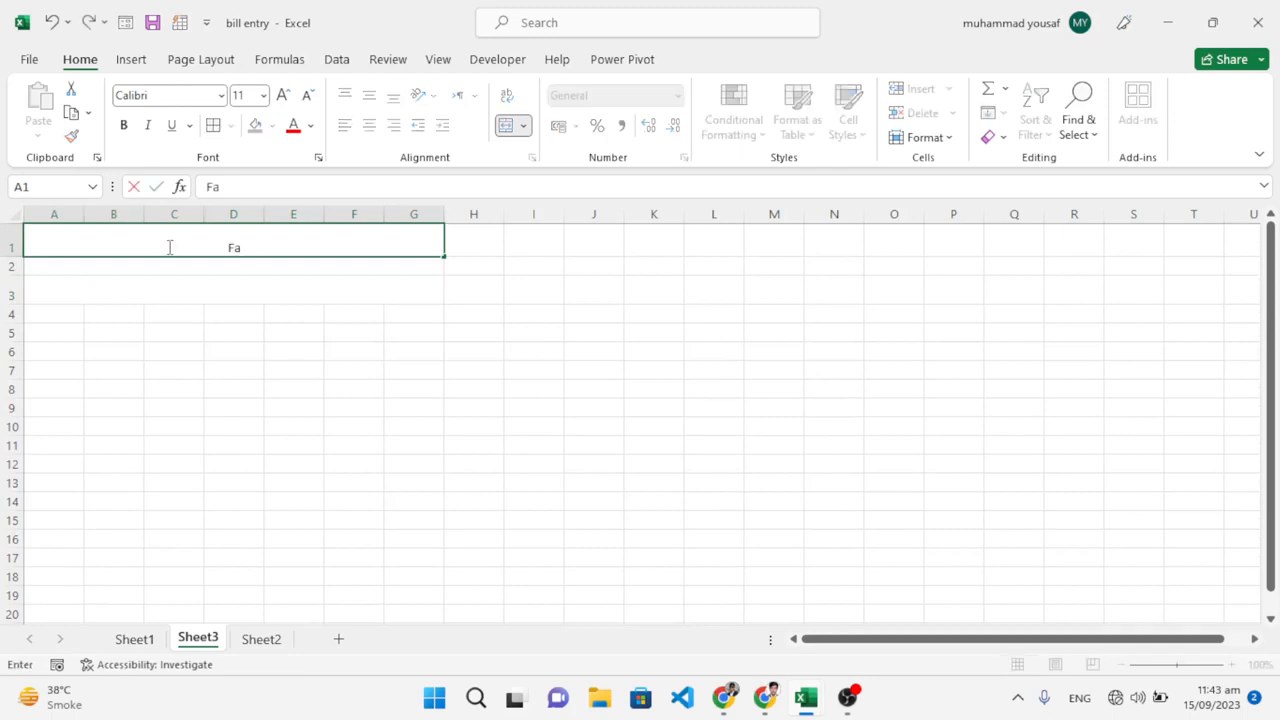
key(BackSpace)
text(uon)
key(BackSpace)
key(BackSpace)
key(BackSpace)
text(ion Shop)
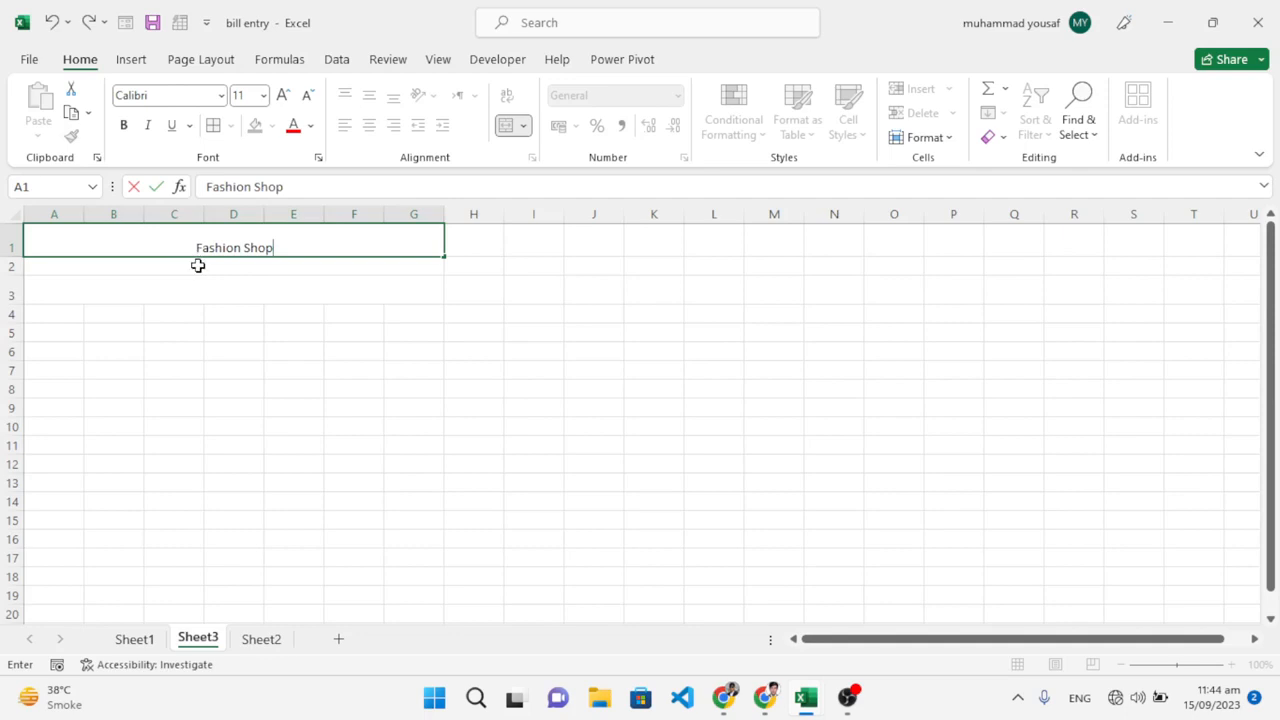
key(Return)
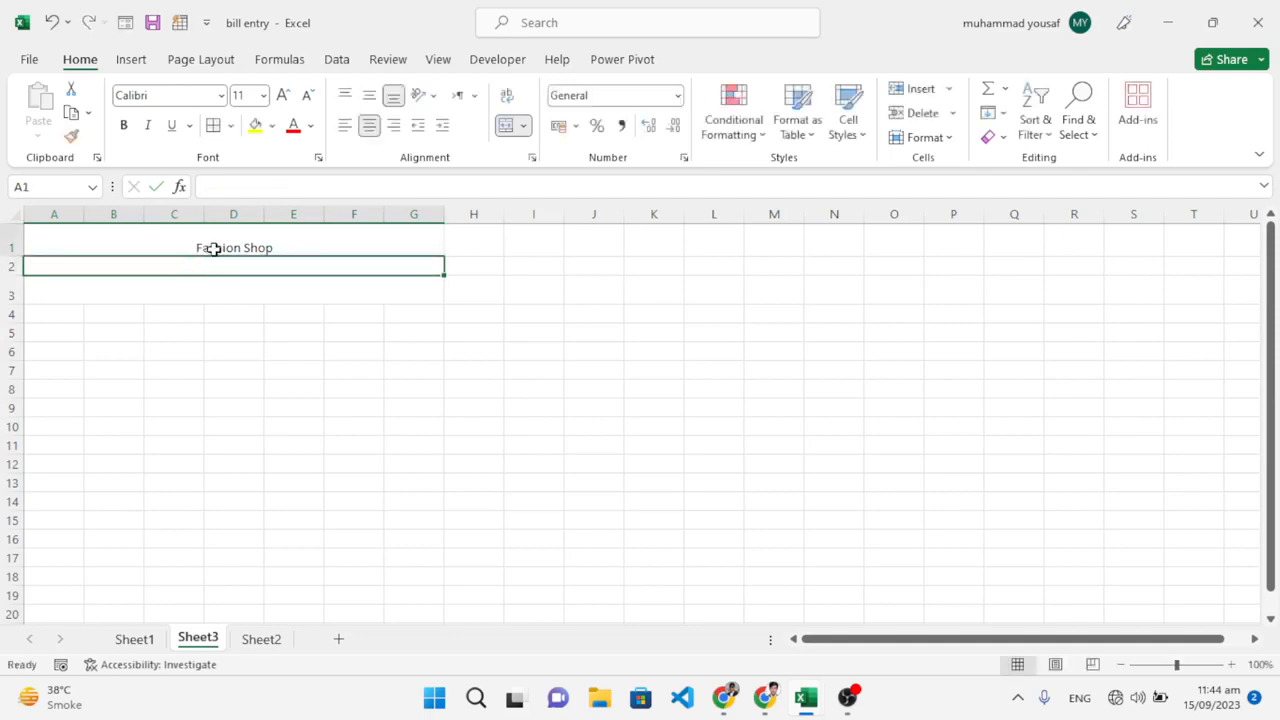
- Format the Fashion Shop title as bold italic at font size 22, vertically centered in its cell
click(211, 249)
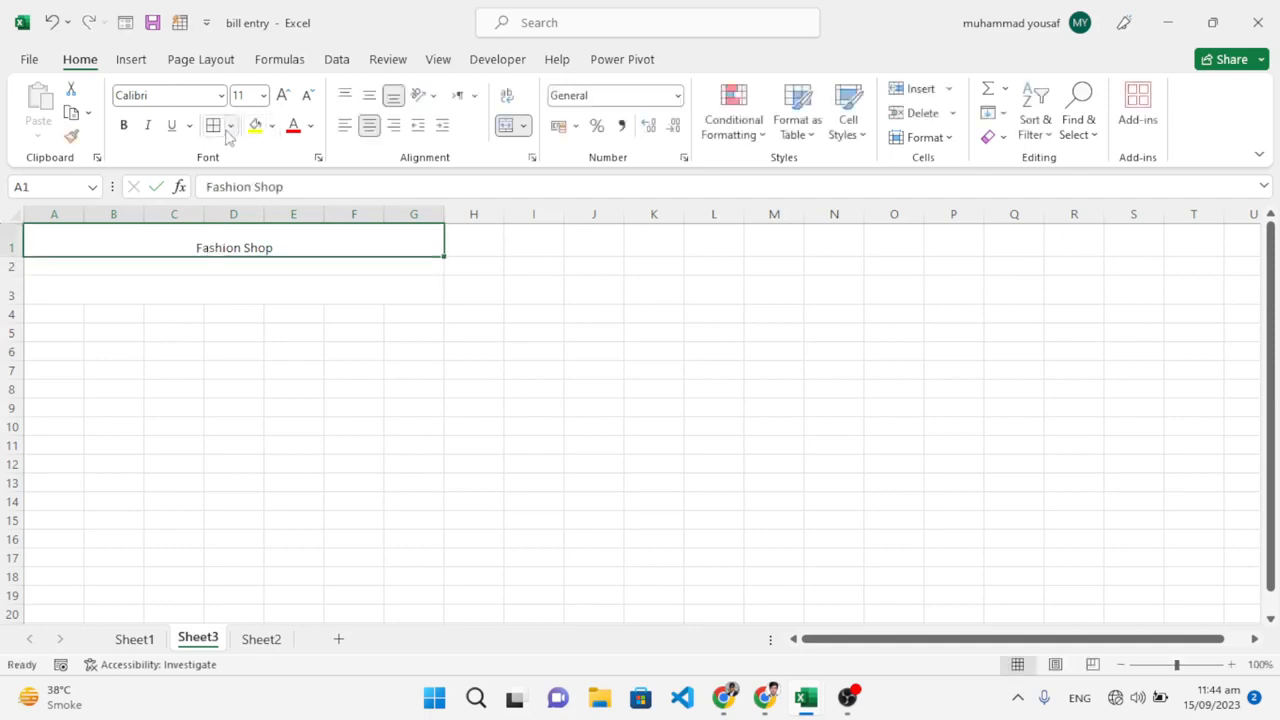
click(370, 100)
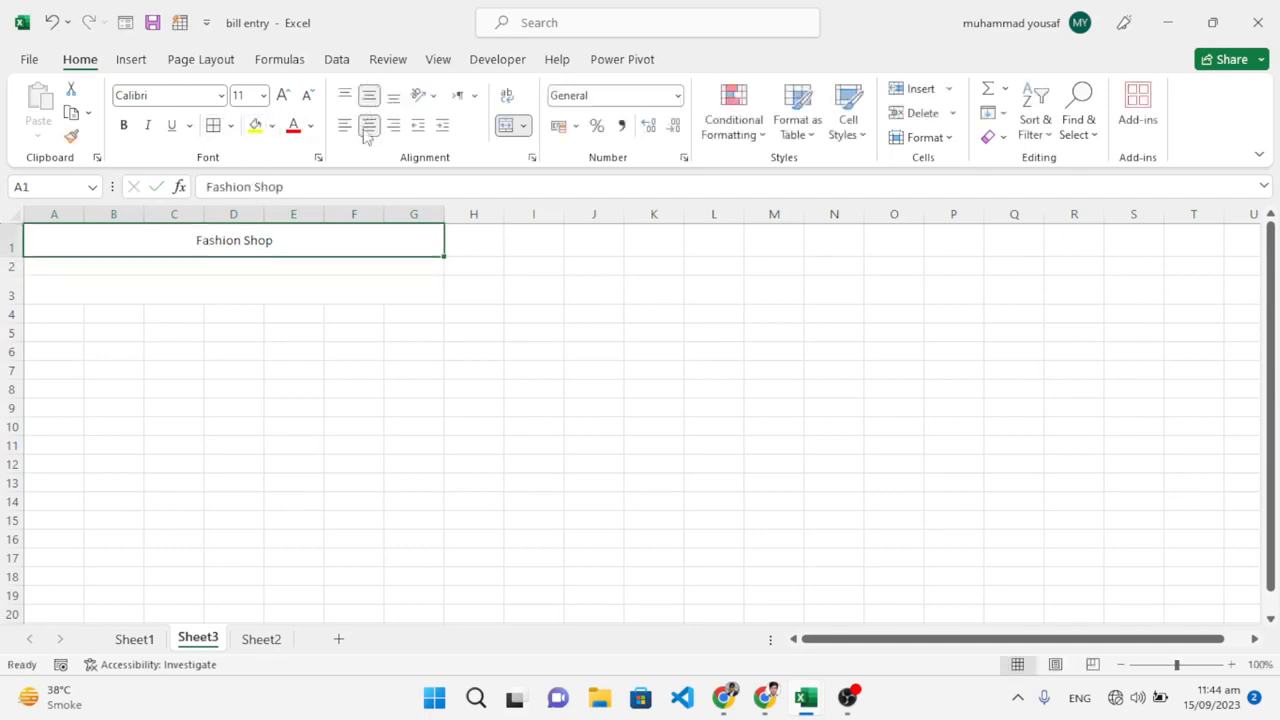
click(284, 95)
click(284, 95)
click(284, 95)
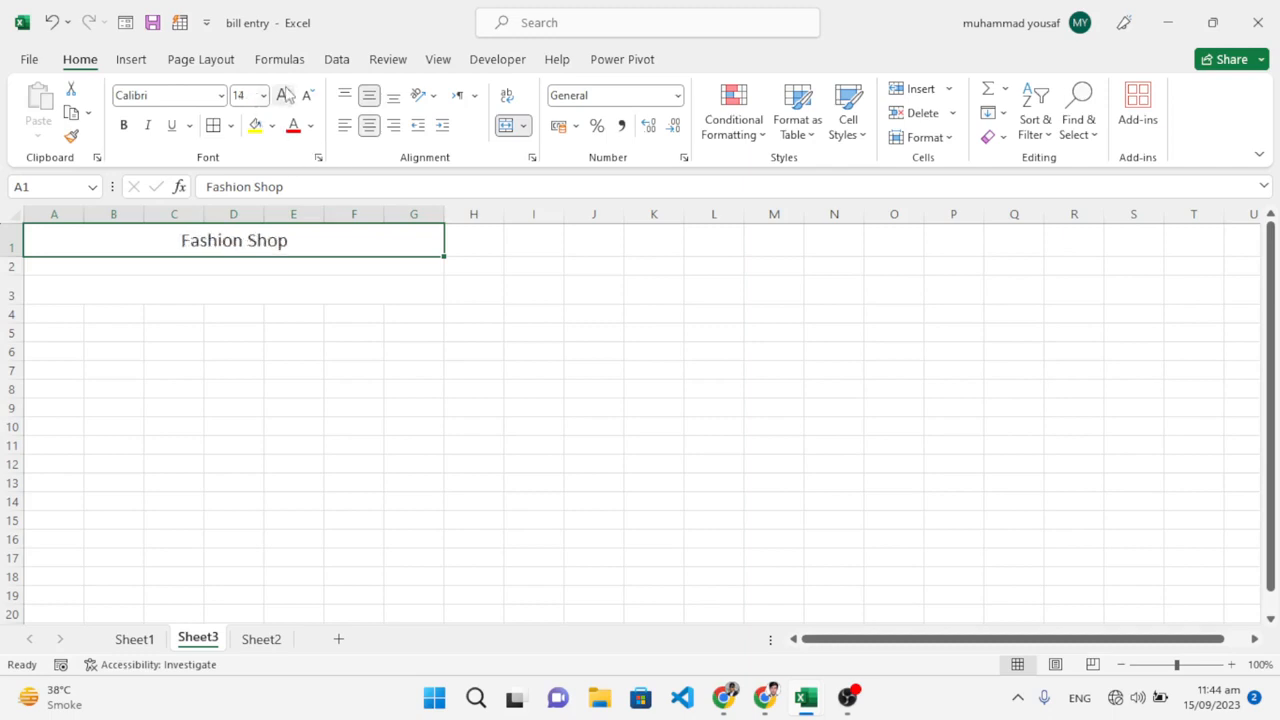
click(284, 95)
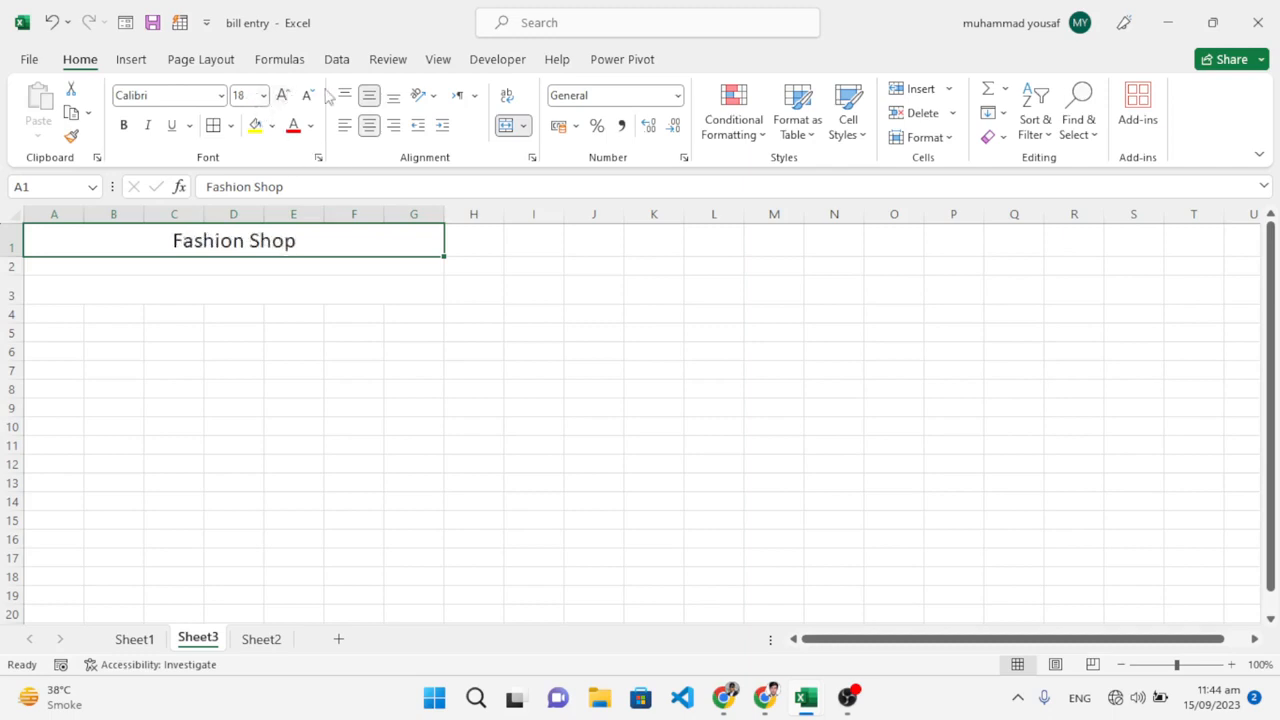
key(ctrl+b)
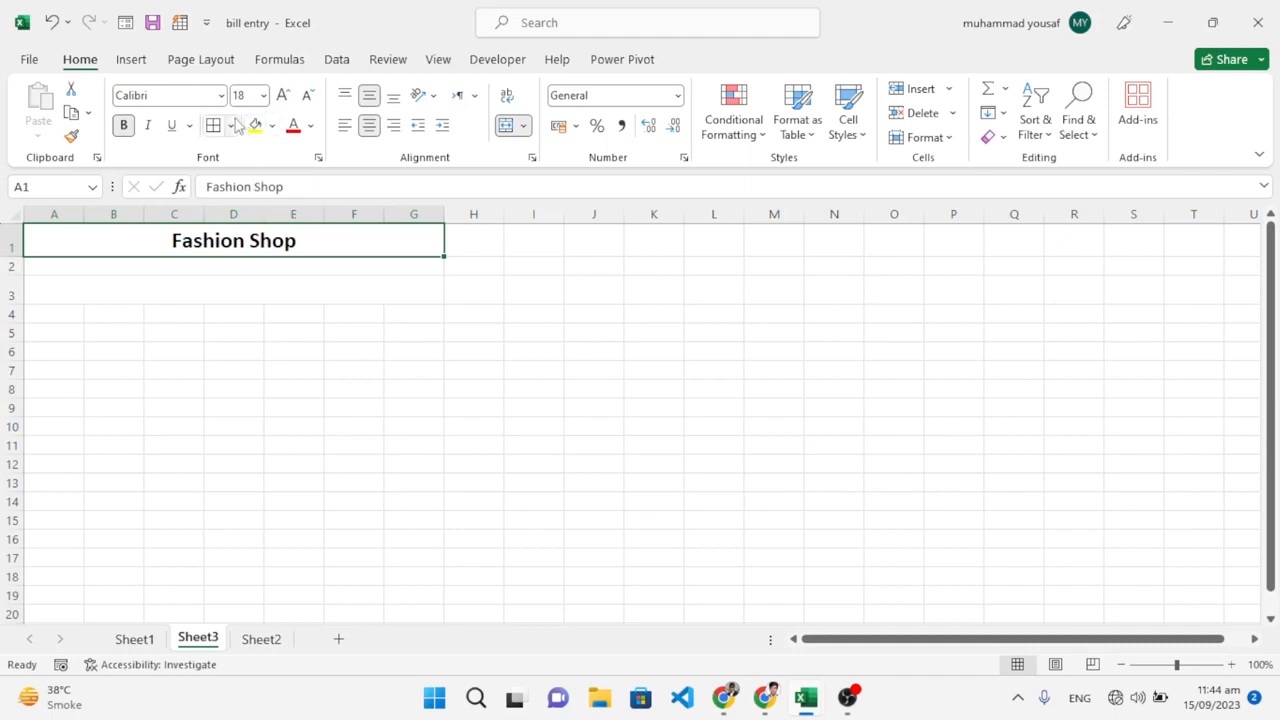
key(ctrl+i)
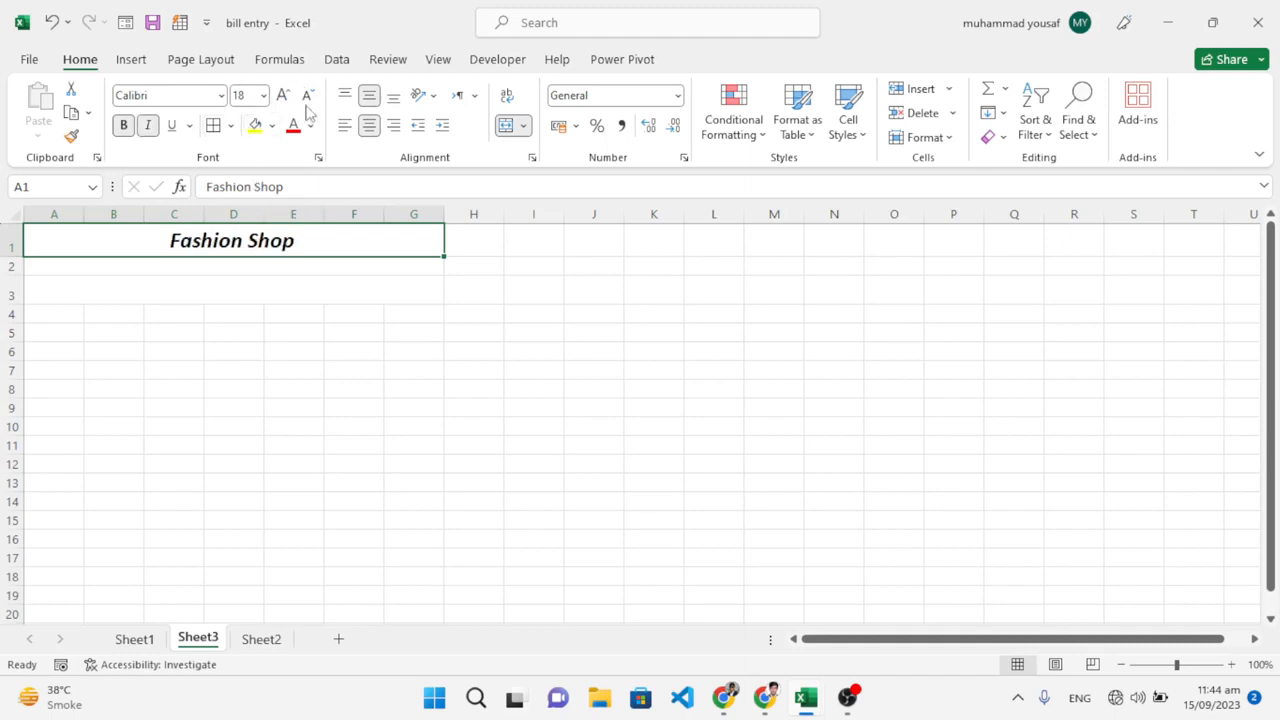
click(284, 96)
click(284, 96)
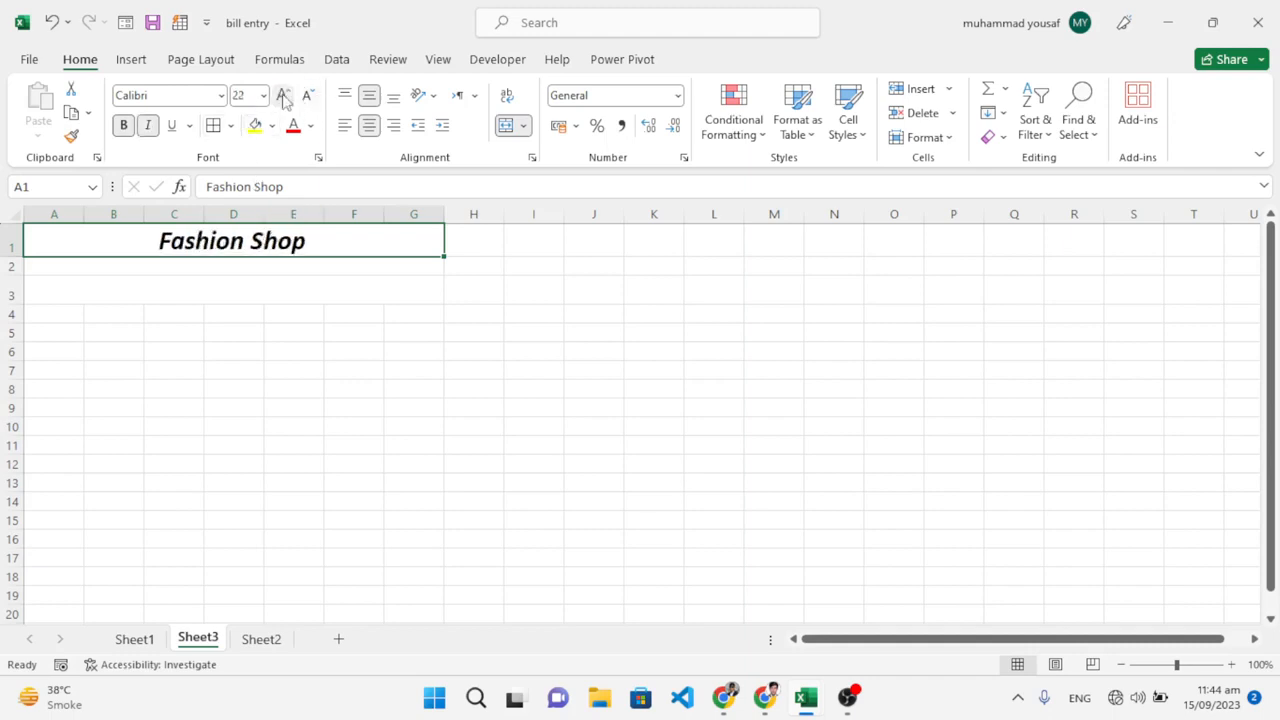
- Enter "Adress xxxxxxxxxxxxxxxxxx" in the merged cell of row 2 and "Bill Entry" in row 3
click(223, 270)
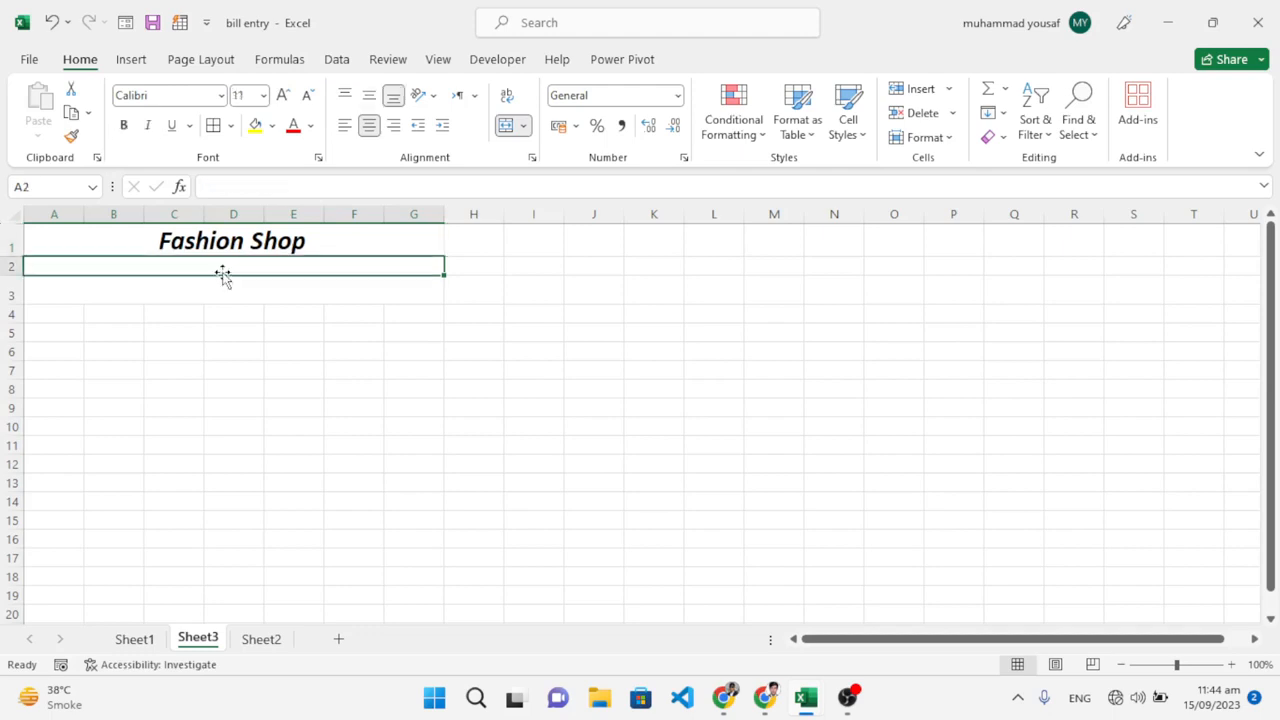
text(Adress)
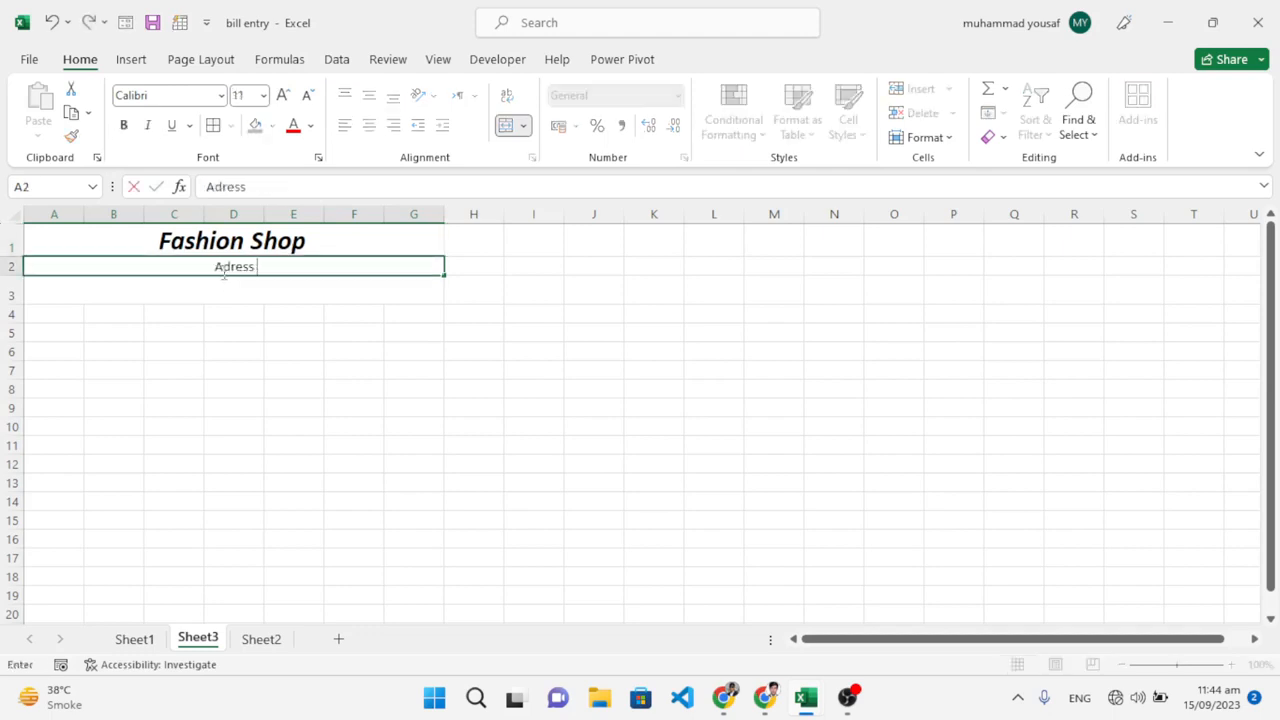
text( xxxxxxxxxxxxxxxxxx)
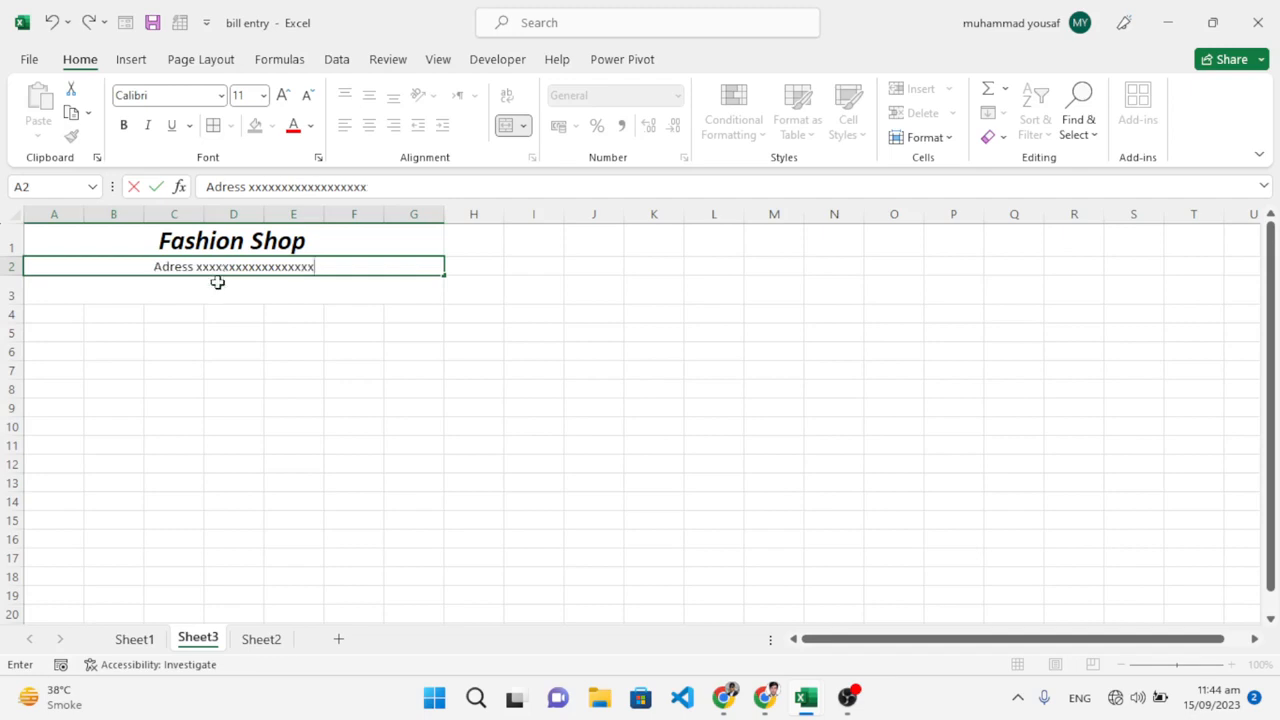
click(215, 289)
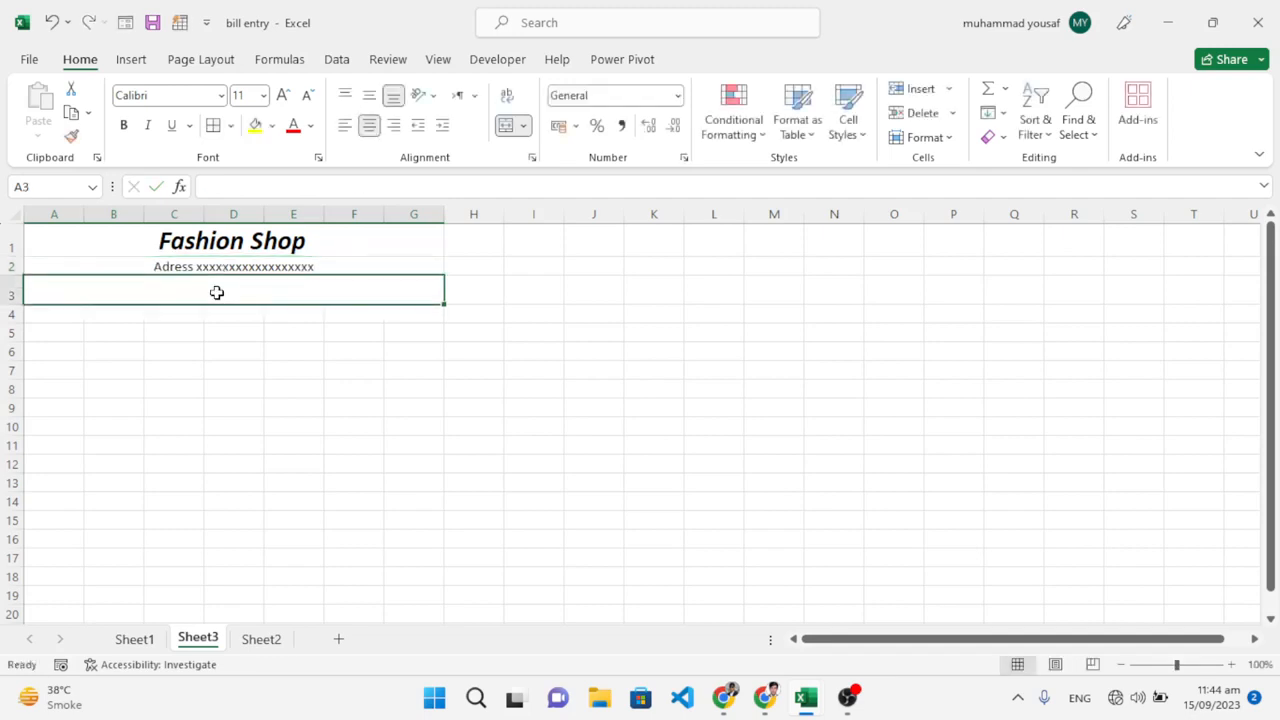
text(Bill Entry)
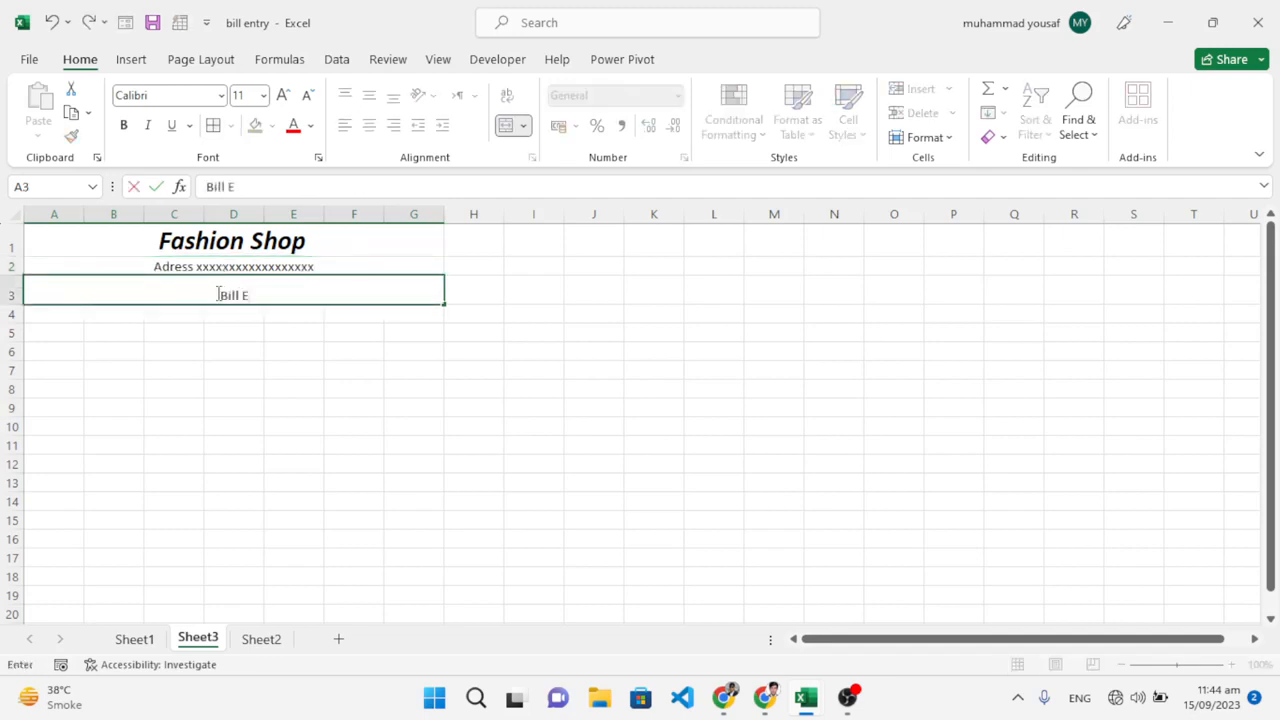
click(241, 312)
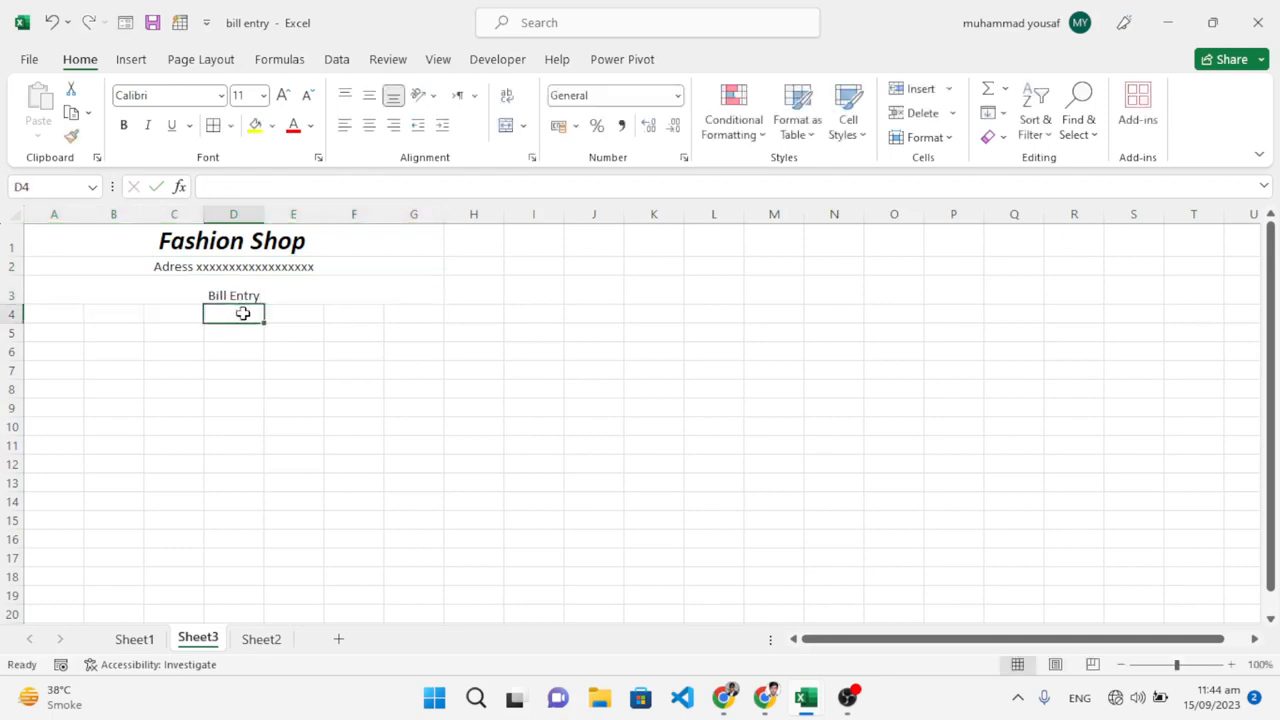
- Format the Bill Entry heading in Algerian at font size 18, vertically centered in its cell
click(251, 294)
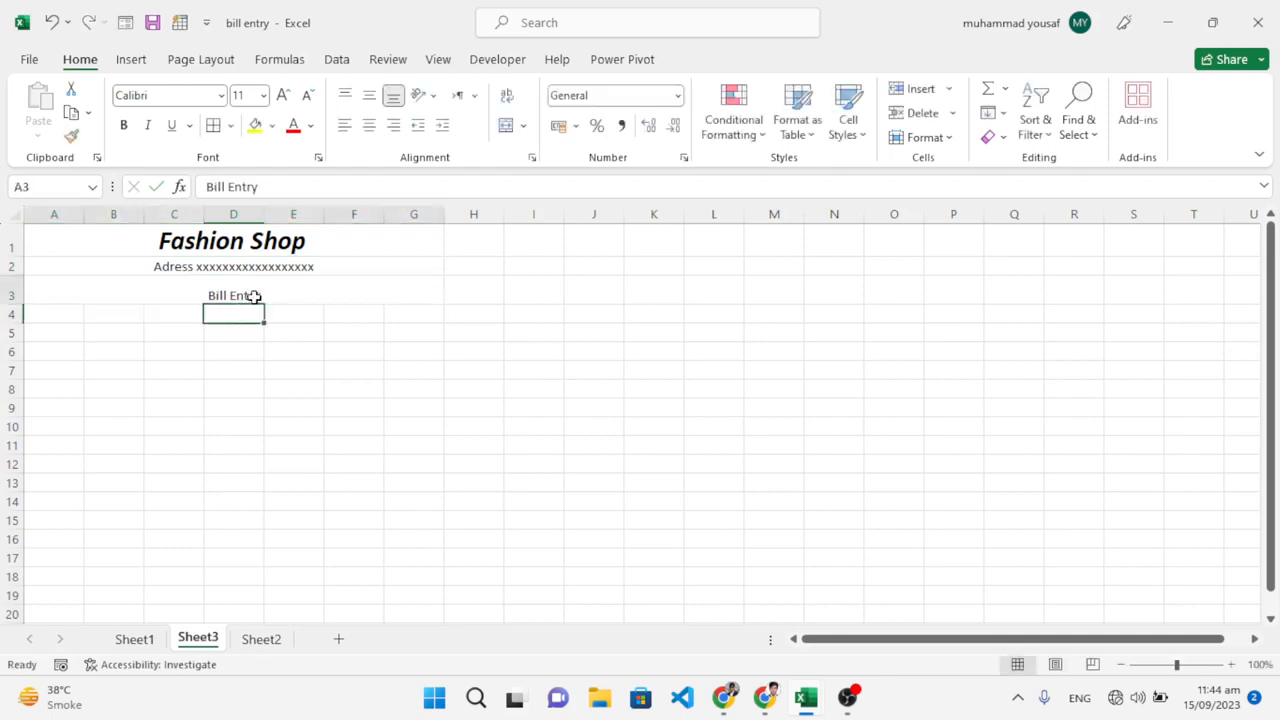
click(369, 95)
click(284, 95)
click(284, 95)
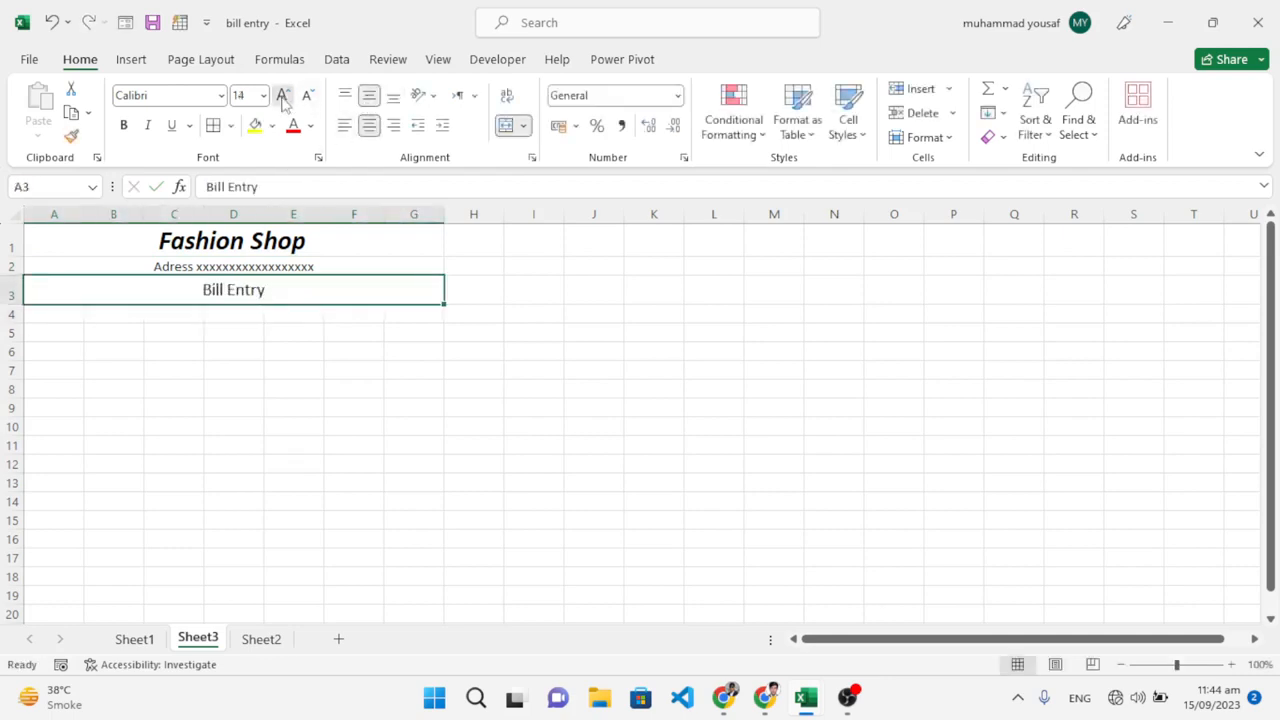
click(284, 95)
click(284, 95)
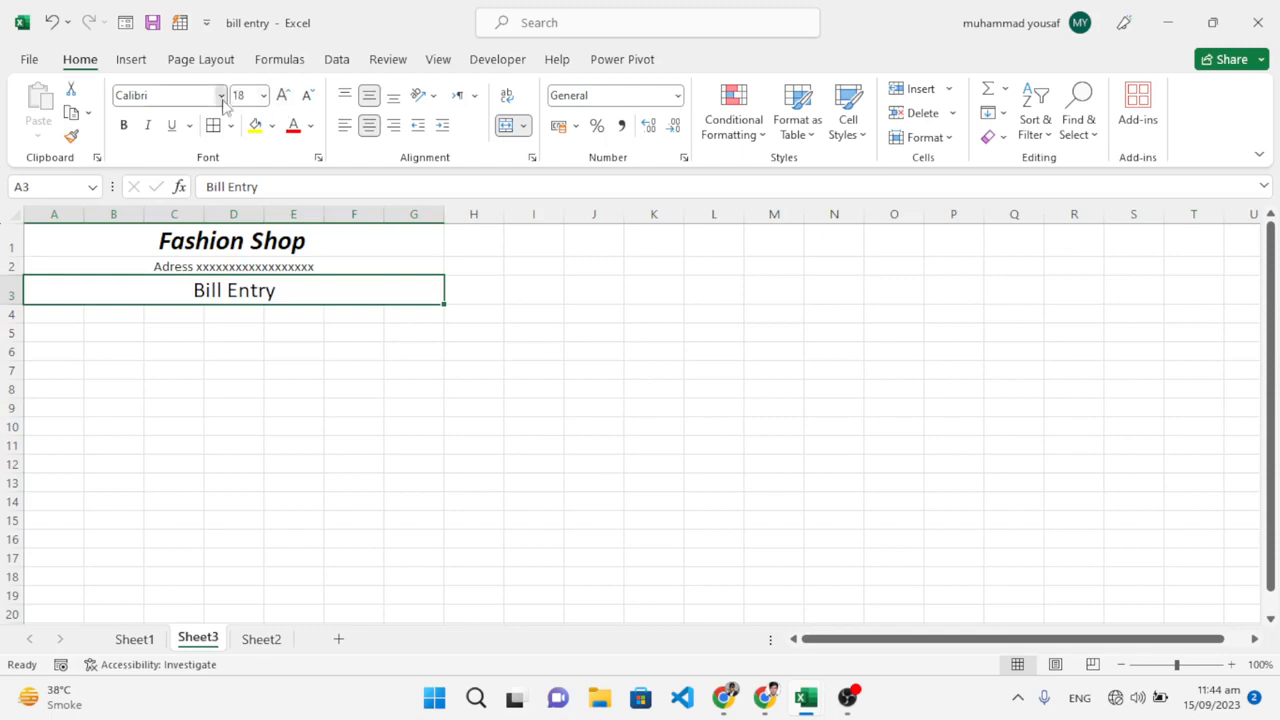
click(221, 95)
click(200, 288)
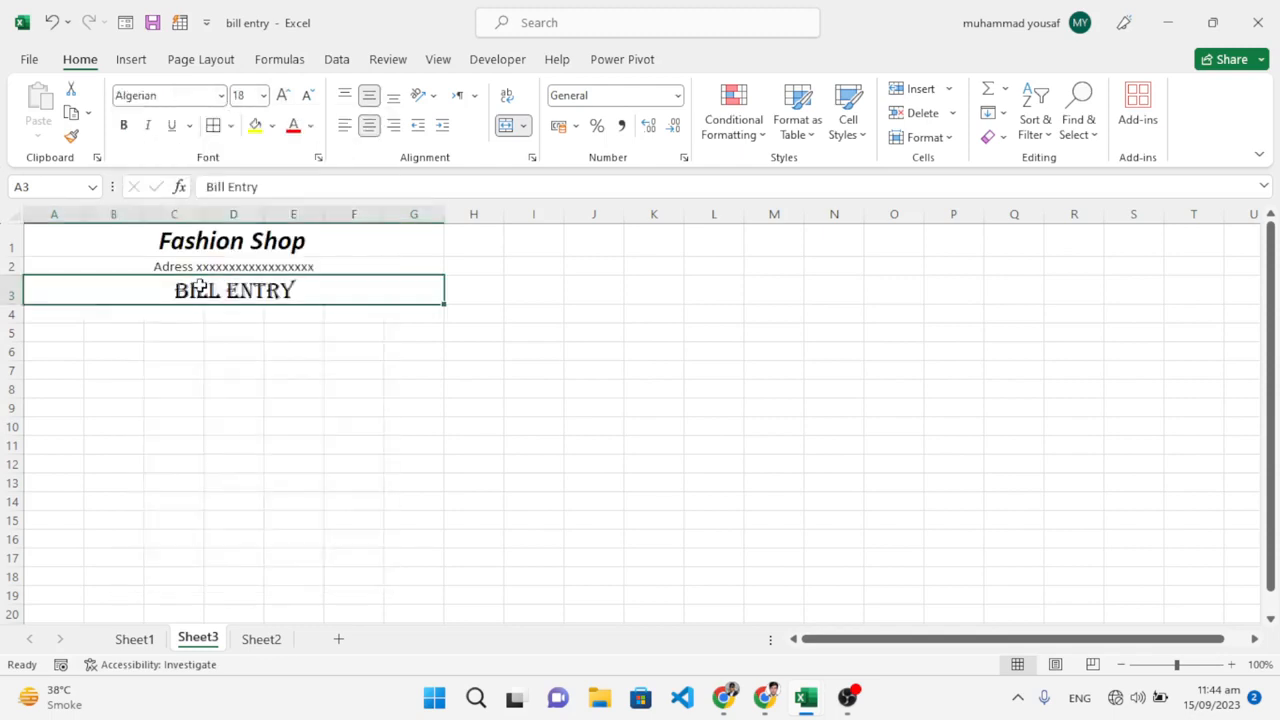
click(265, 326)
- Fill the Fashion Shop and Bill Entry heading rows with the same light blue theme color
click(252, 241)
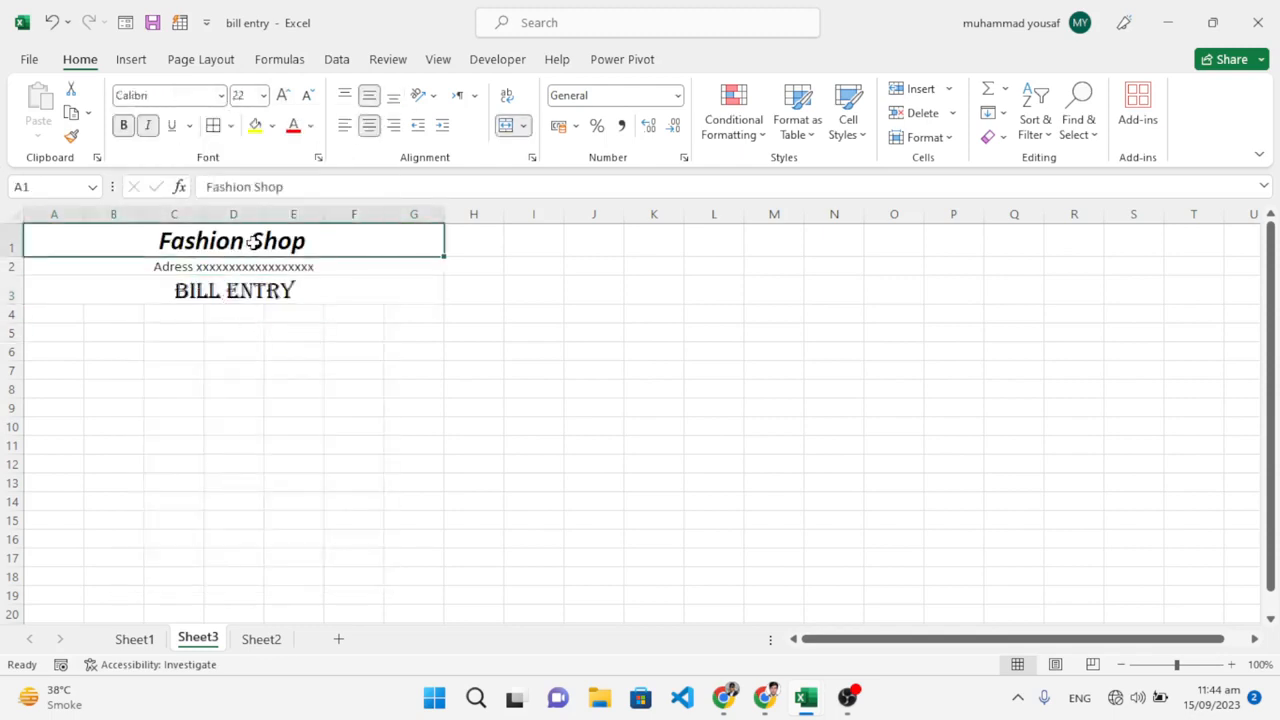
click(271, 125)
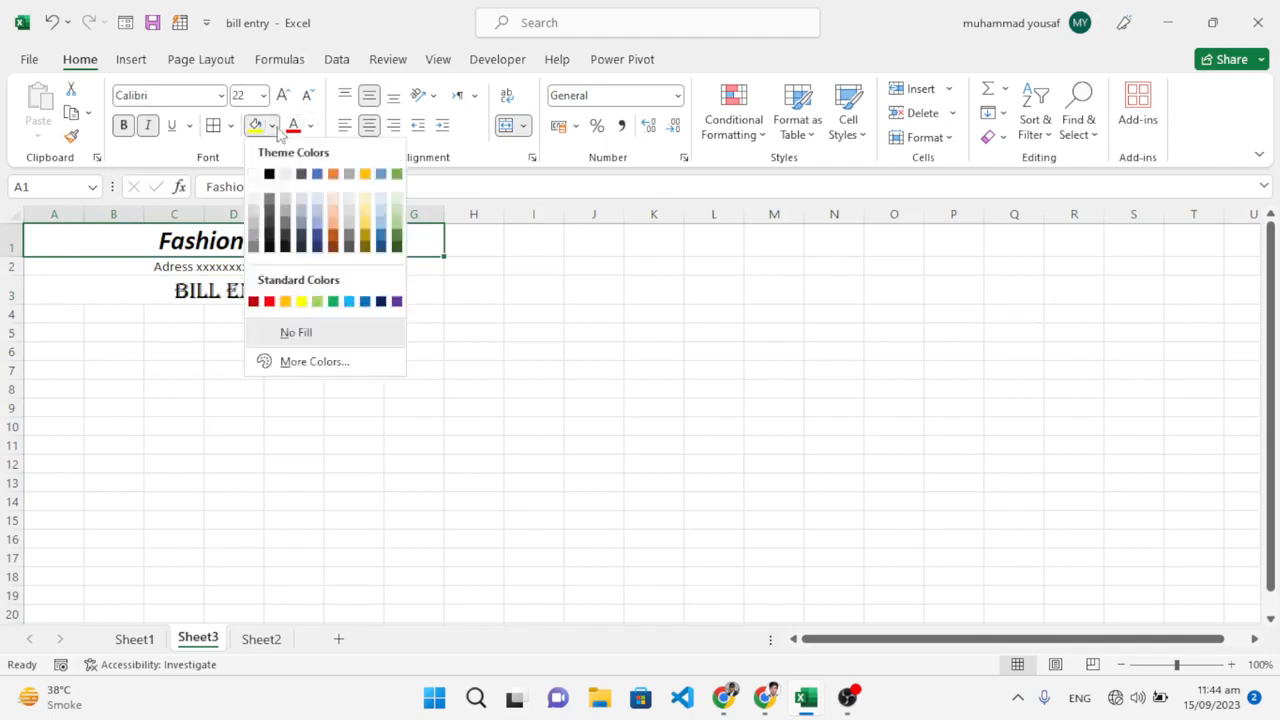
click(381, 221)
click(310, 286)
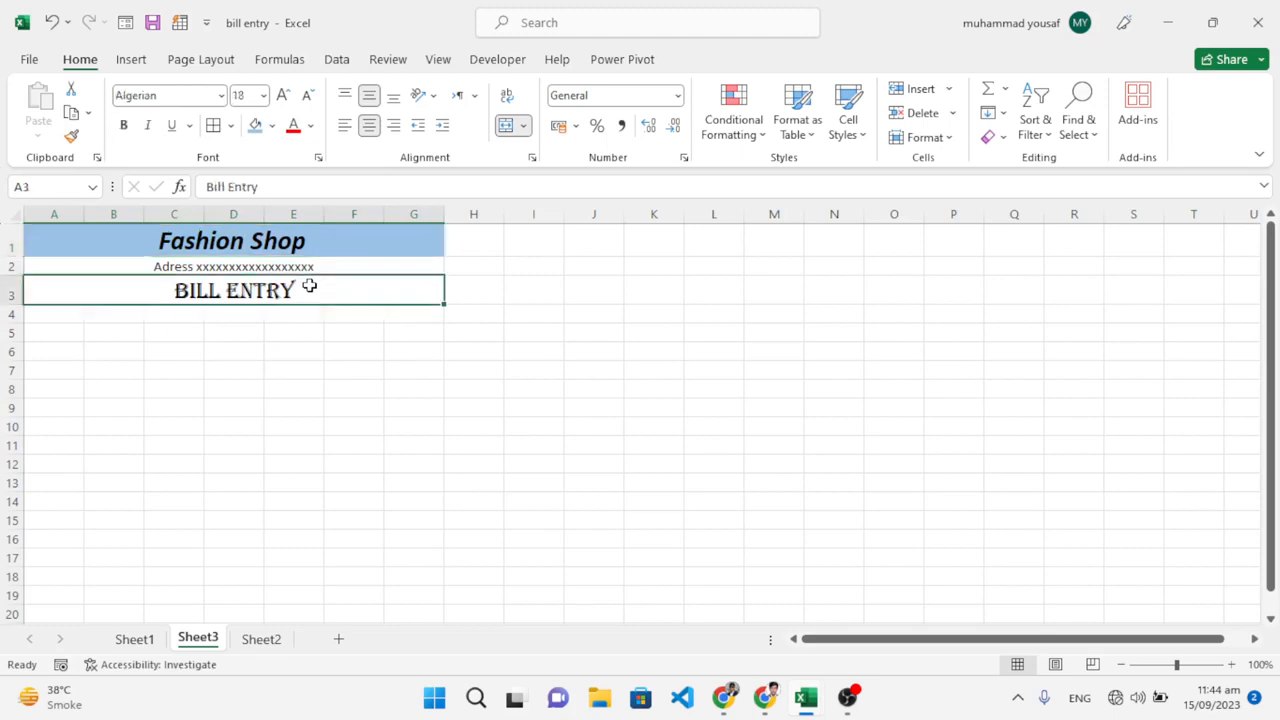
click(255, 125)
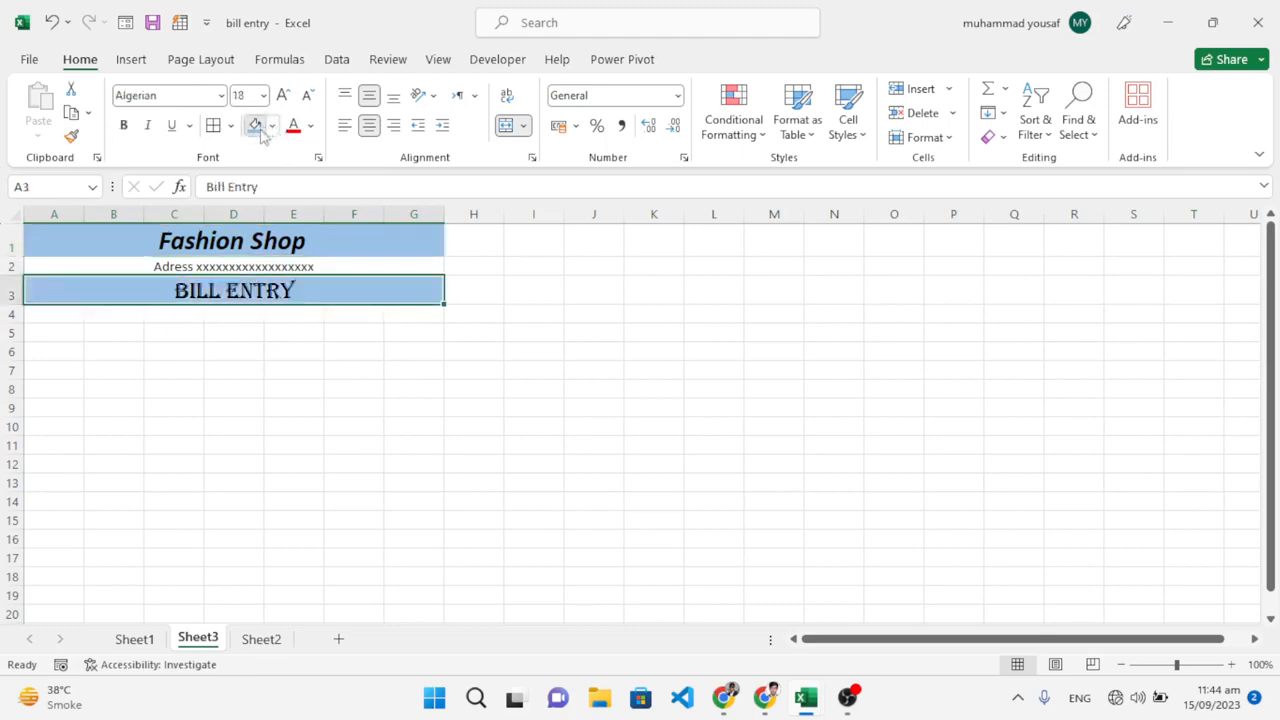
click(275, 346)
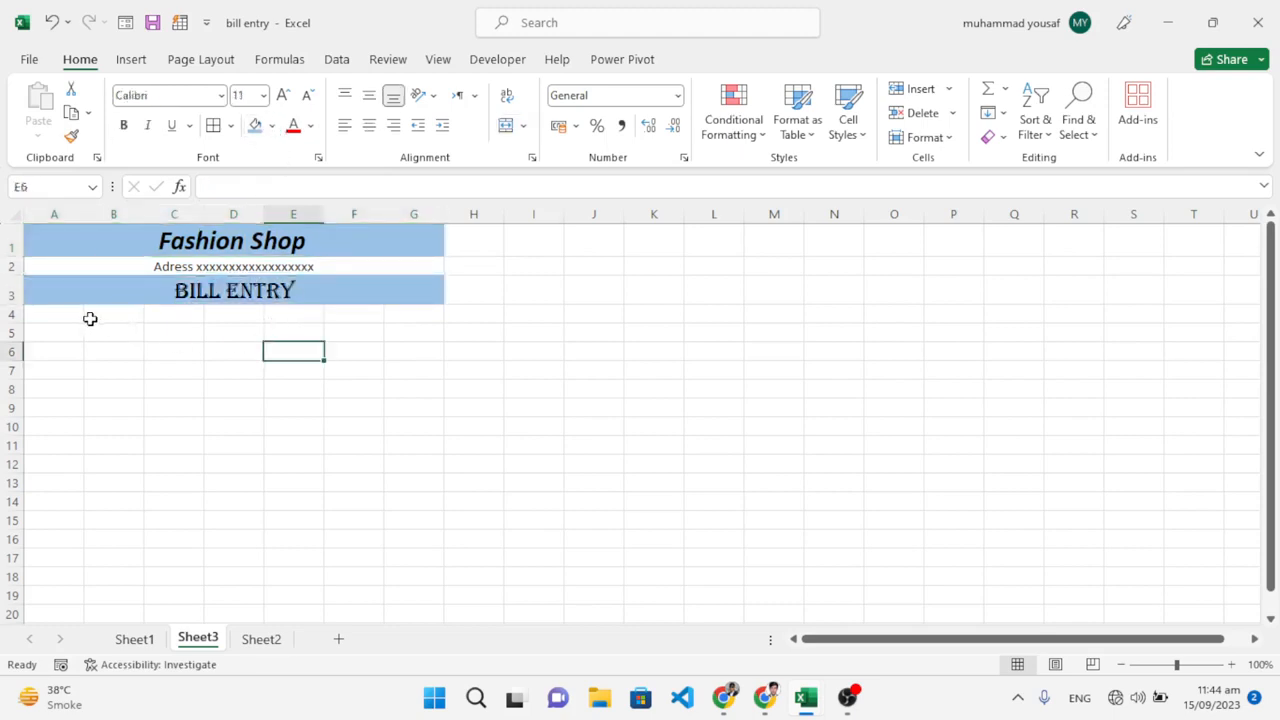
- Apply all borders to the cell range A4:G18 below the Bill Entry heading
drag(90, 318, 411, 574)
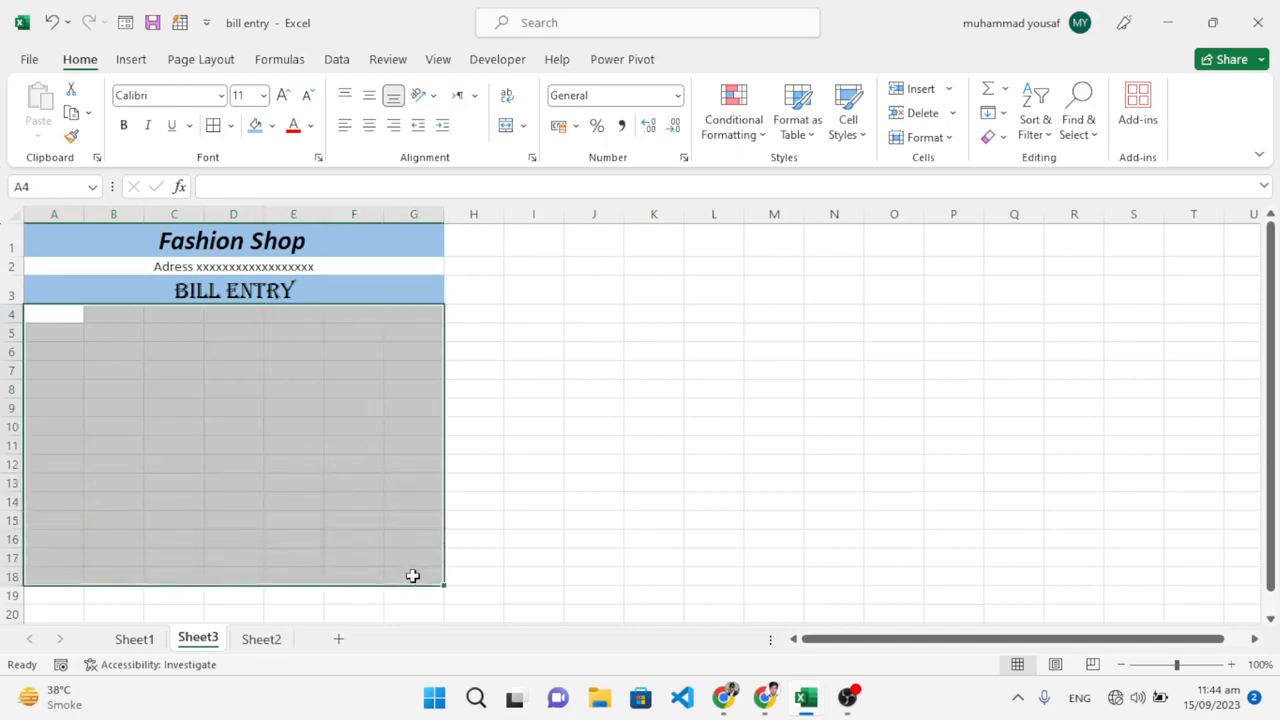
click(215, 126)
click(315, 386)
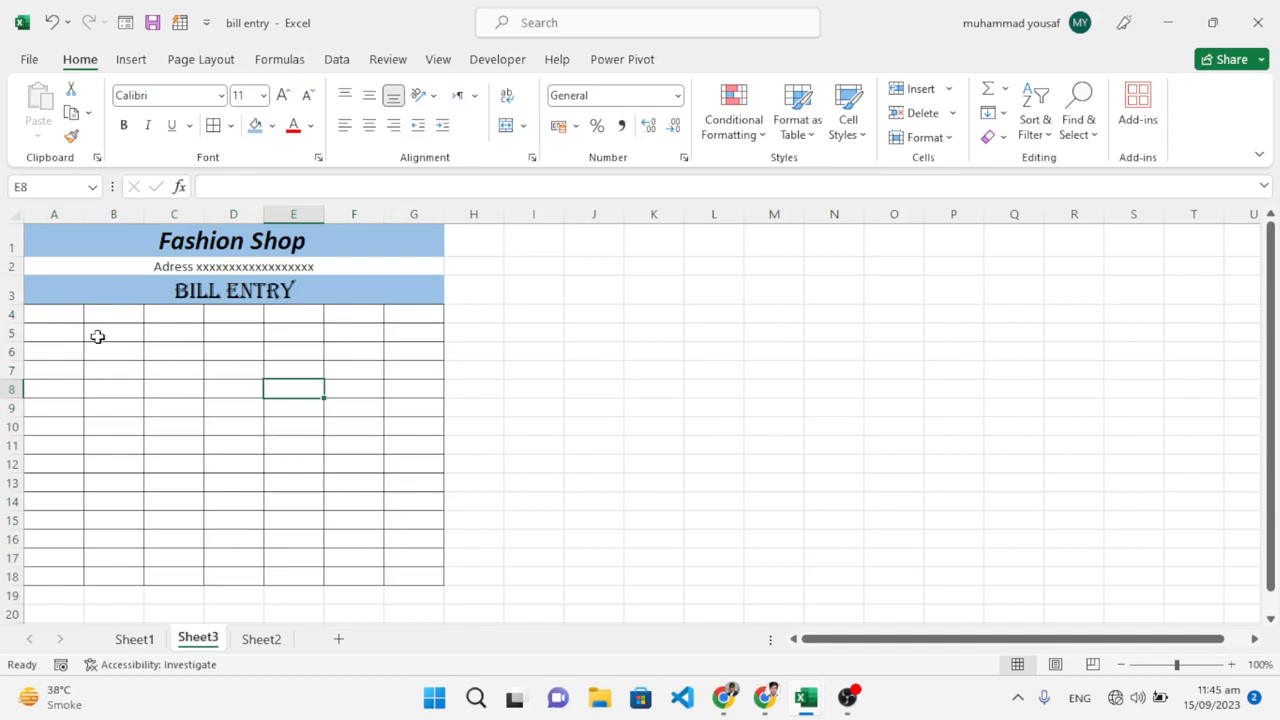
- Enter the column headers NO, Product, Rate and Qty in cells A4 to D4
double_click(62, 315)
text(In)
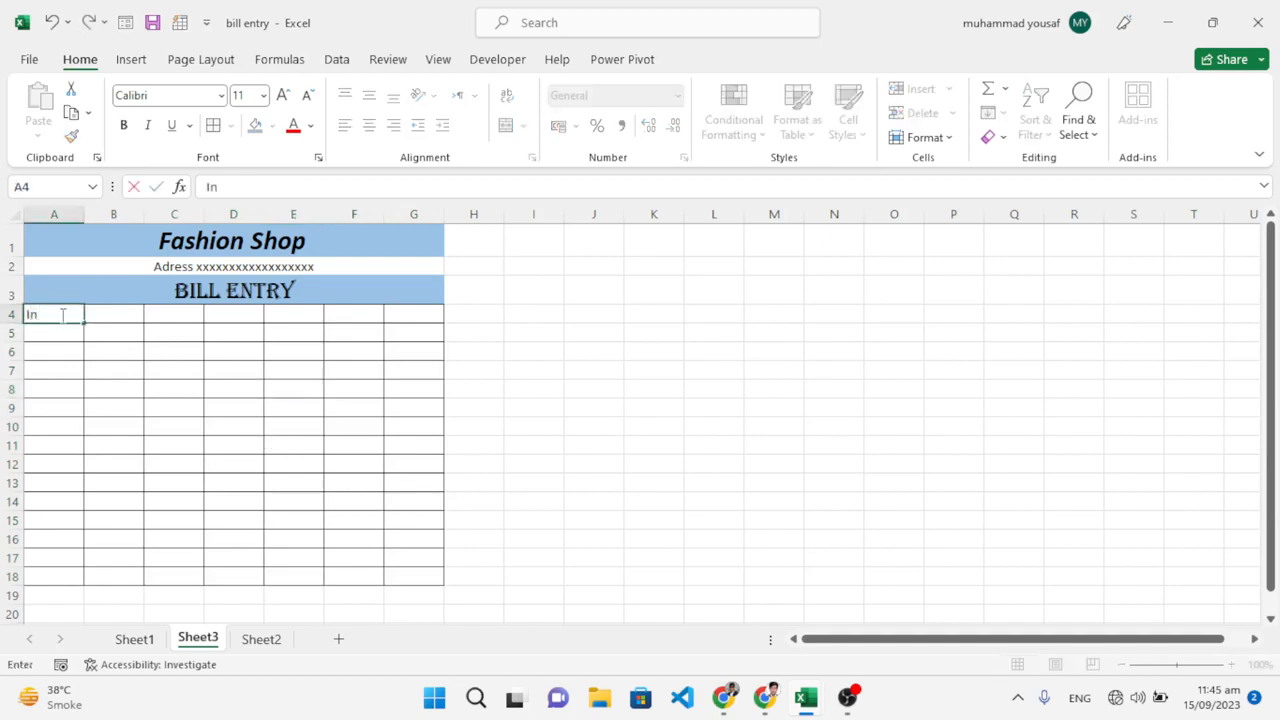
text(NO)
key(Tab)
text(Pro)
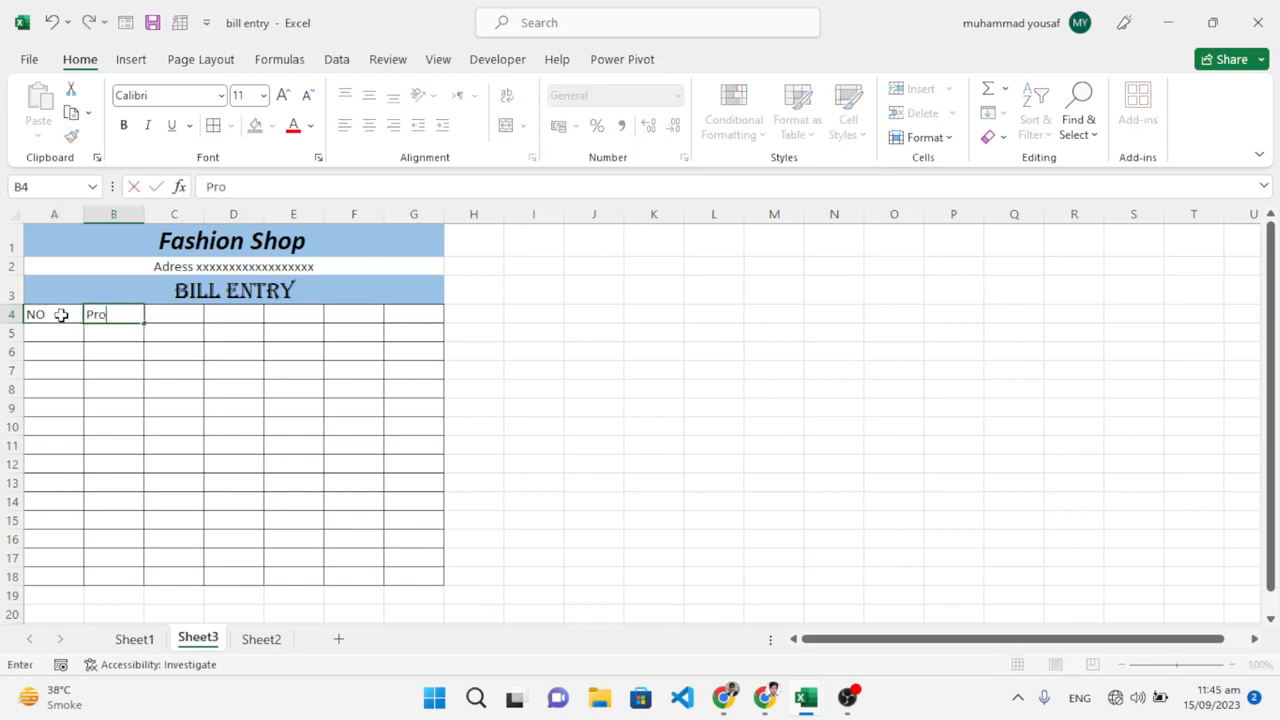
text(duct)
key(Tab)
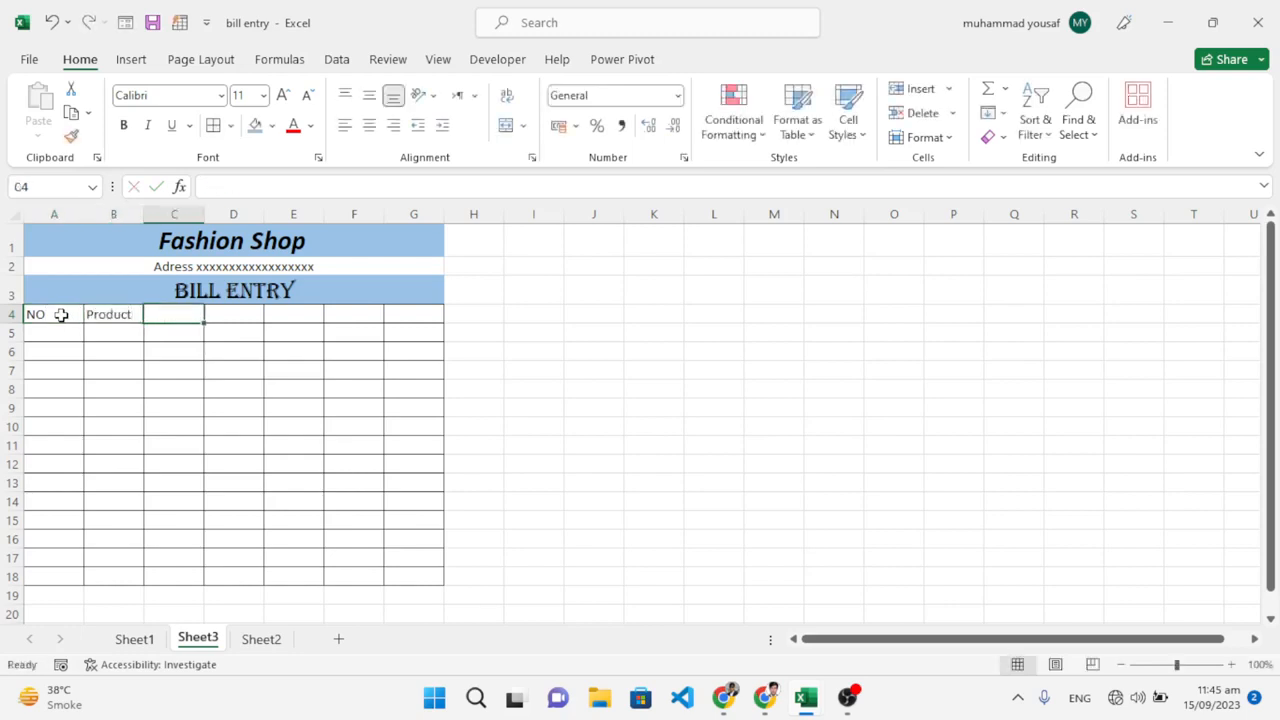
text(Rate)
key(Tab)
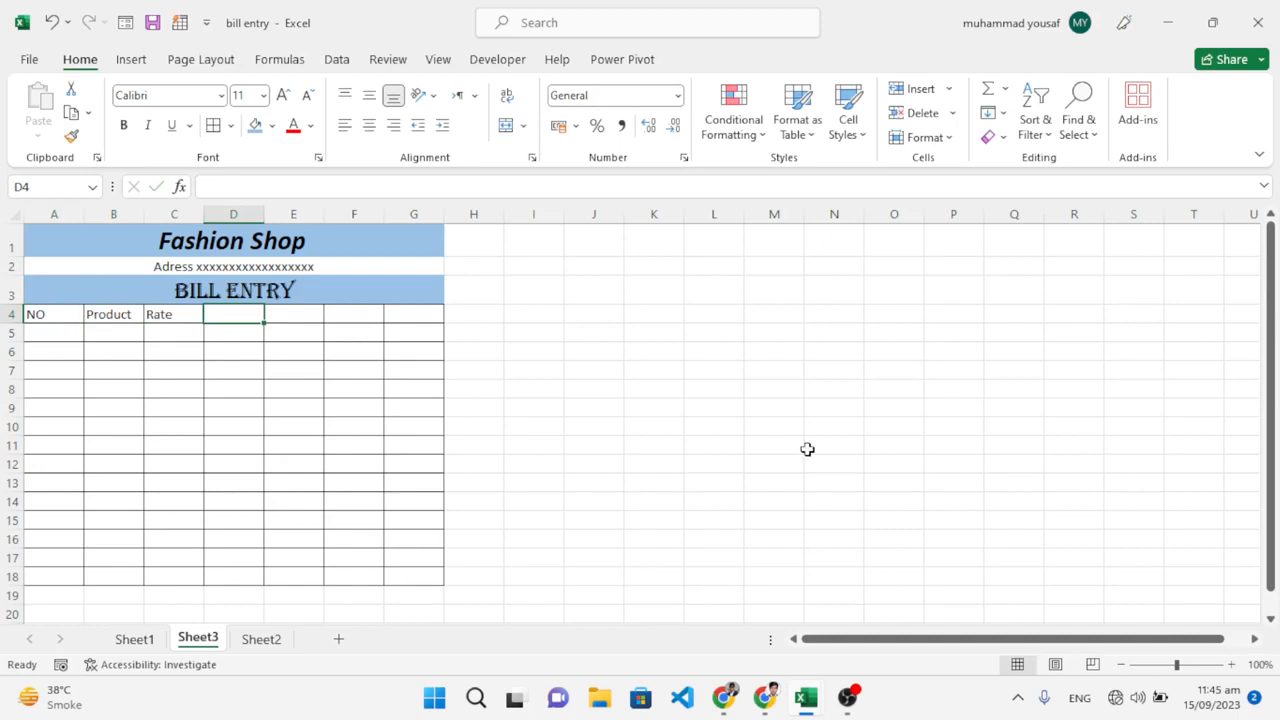
text(Qty)
key(Tab)
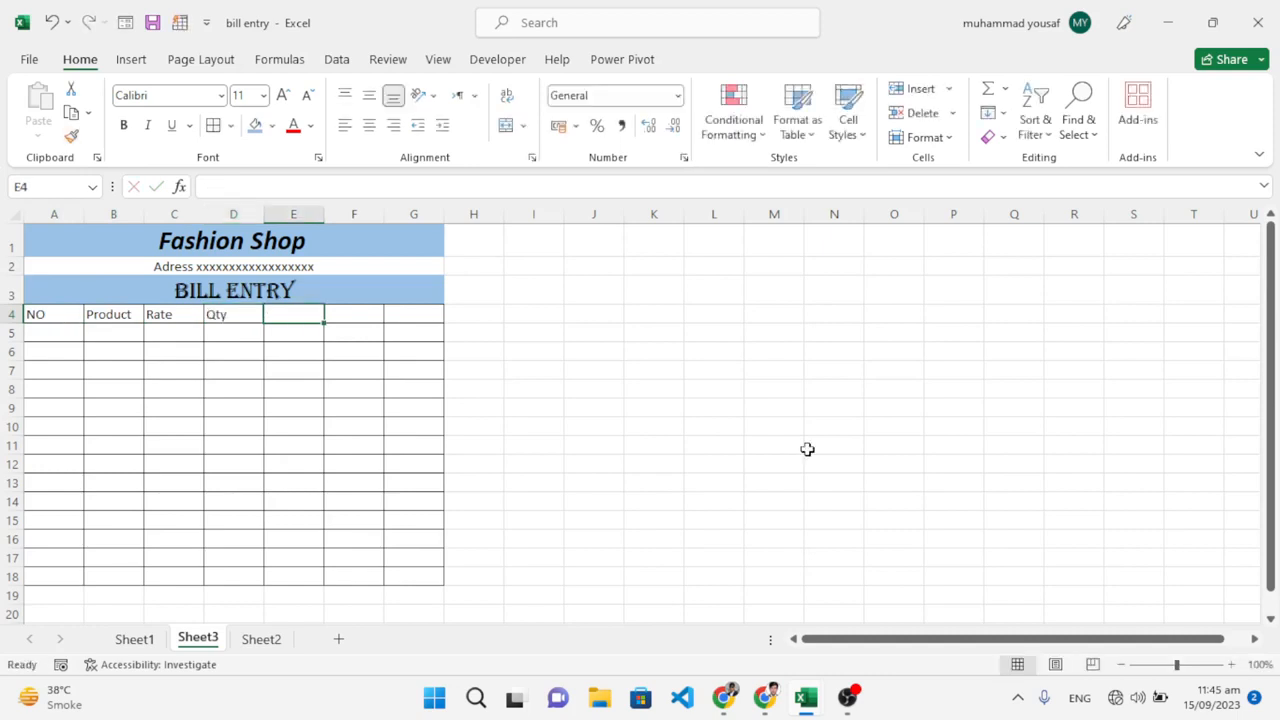
- Enter the remaining column headers Amount, GST 8% and Total in cells E4 to G4
text(Amount)
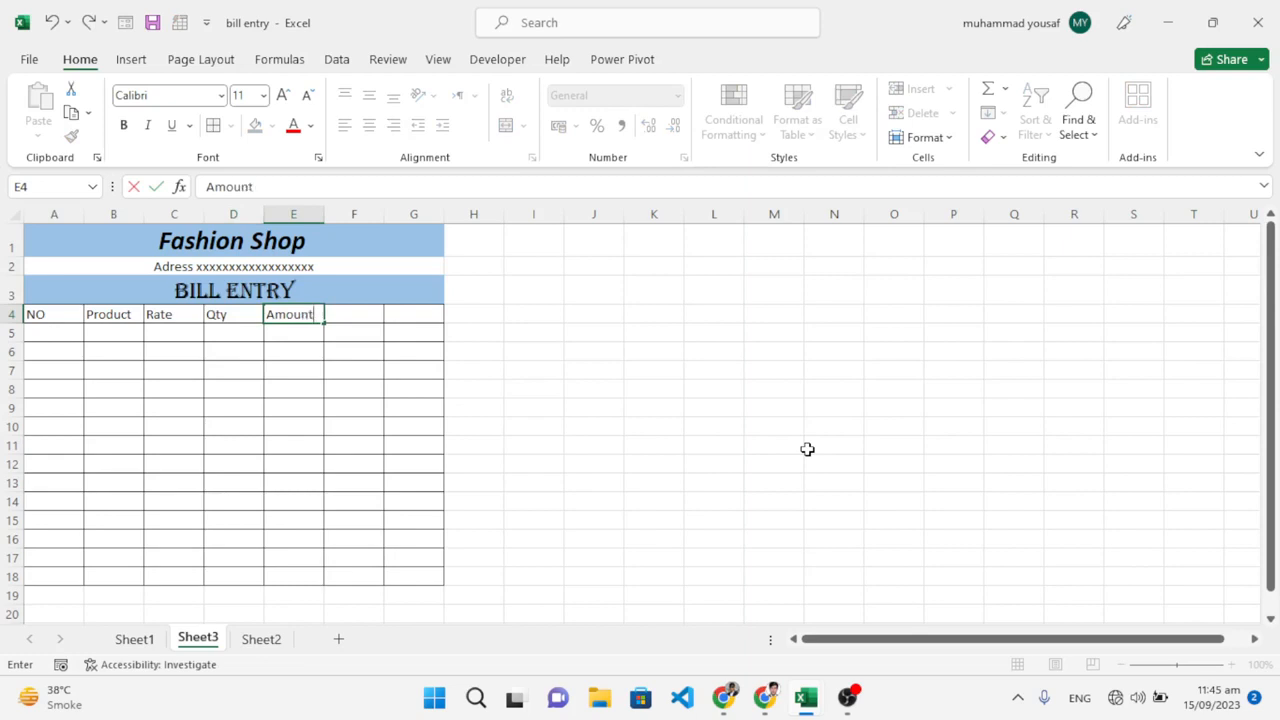
key(Tab)
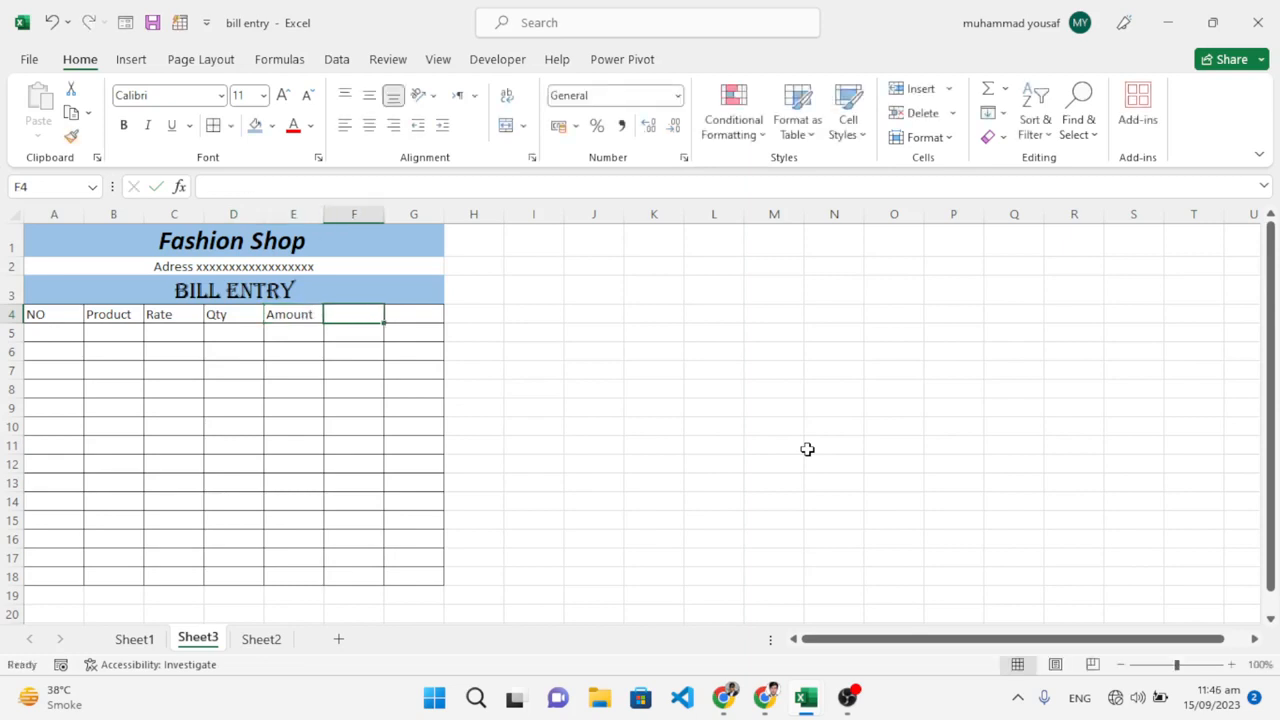
text(GST 8%)
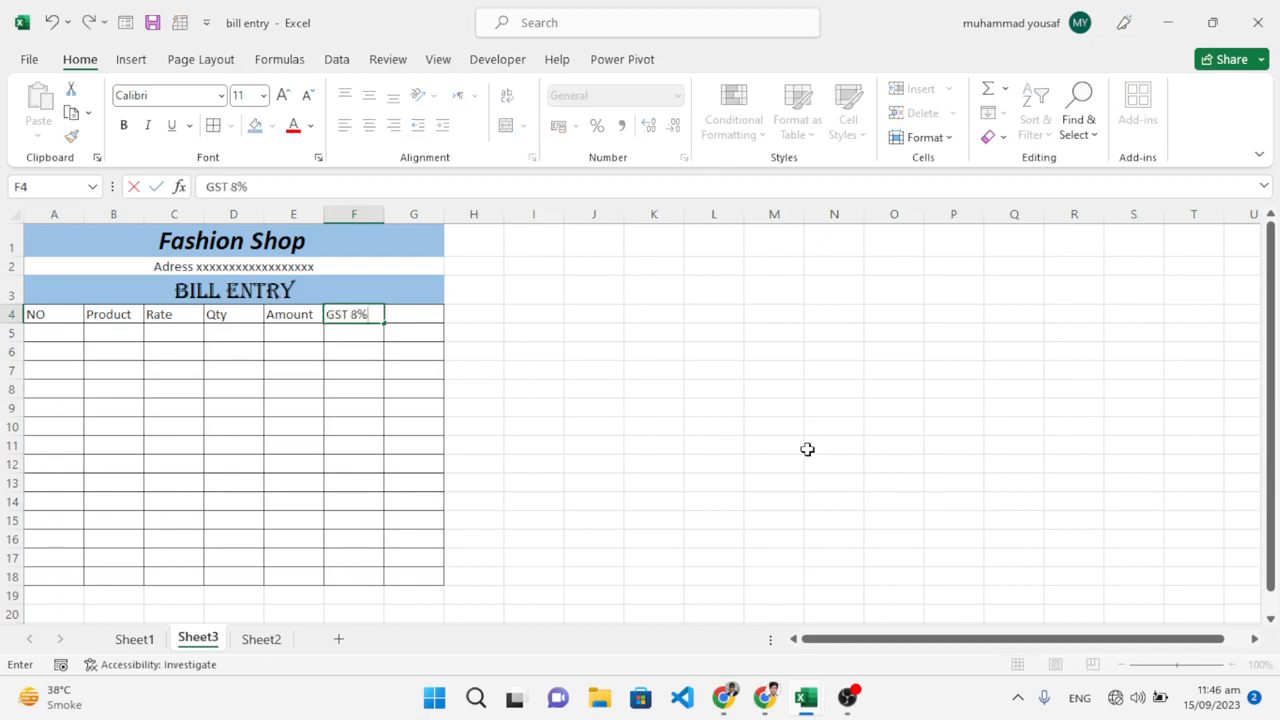
key(Tab)
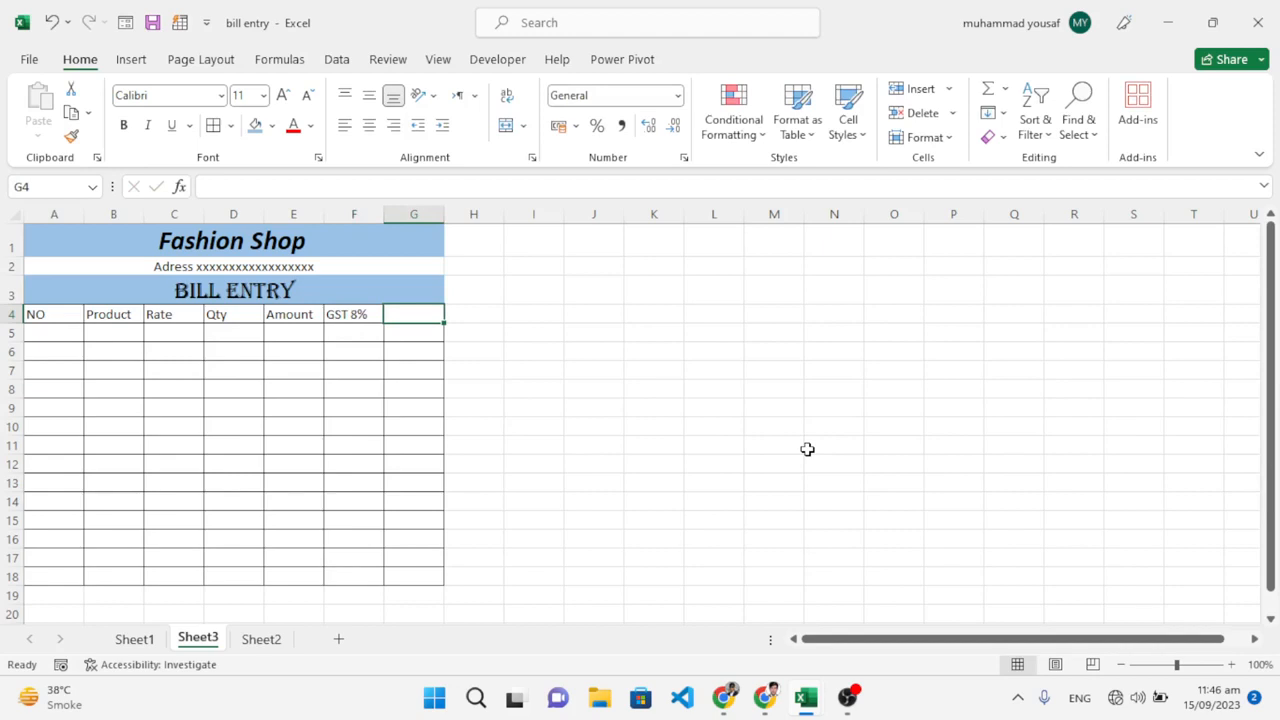
text(Tot)
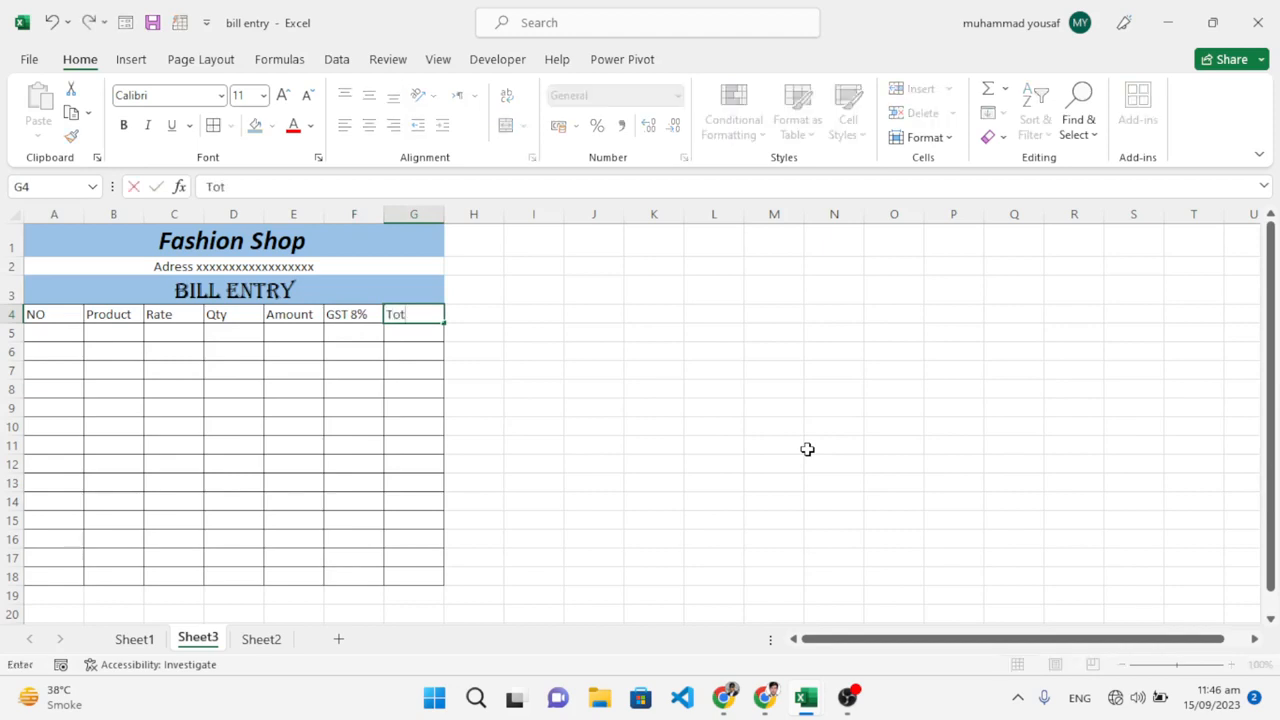
text(al)
key(ctrl+Return)
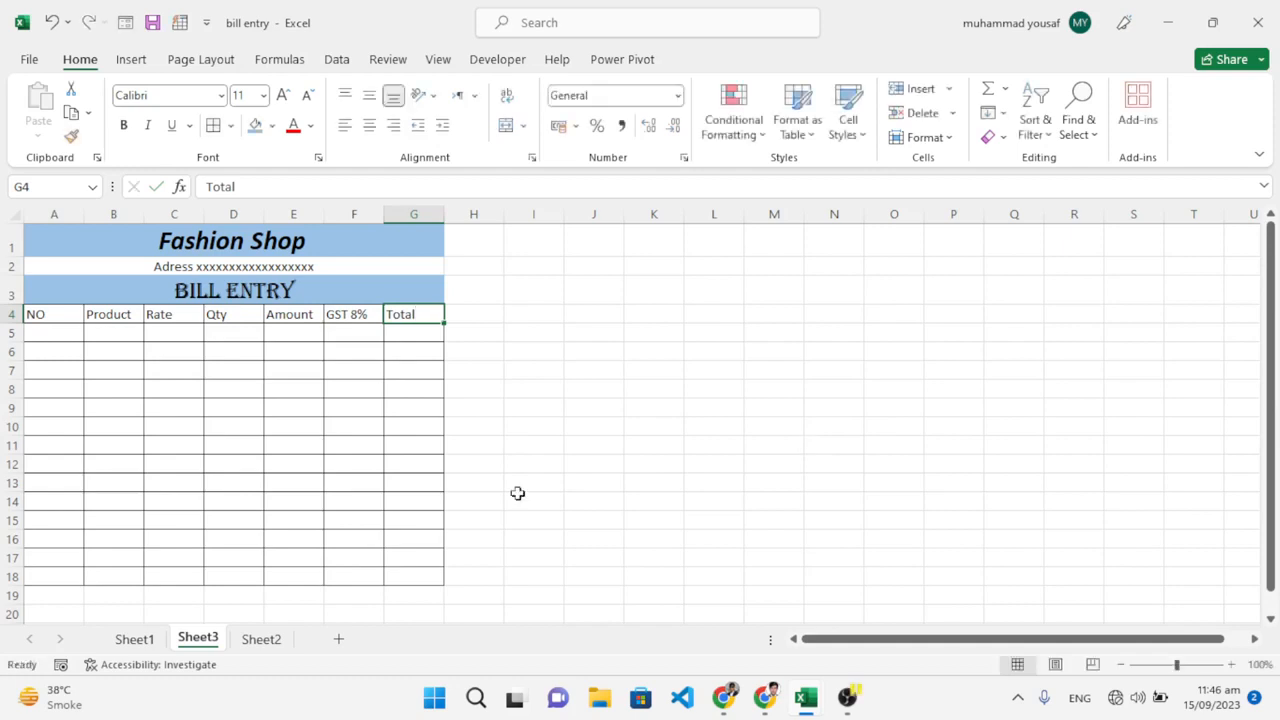
- Fill the column header row A4:G4 and the address row with the same gold theme color
drag(60, 320, 394, 314)
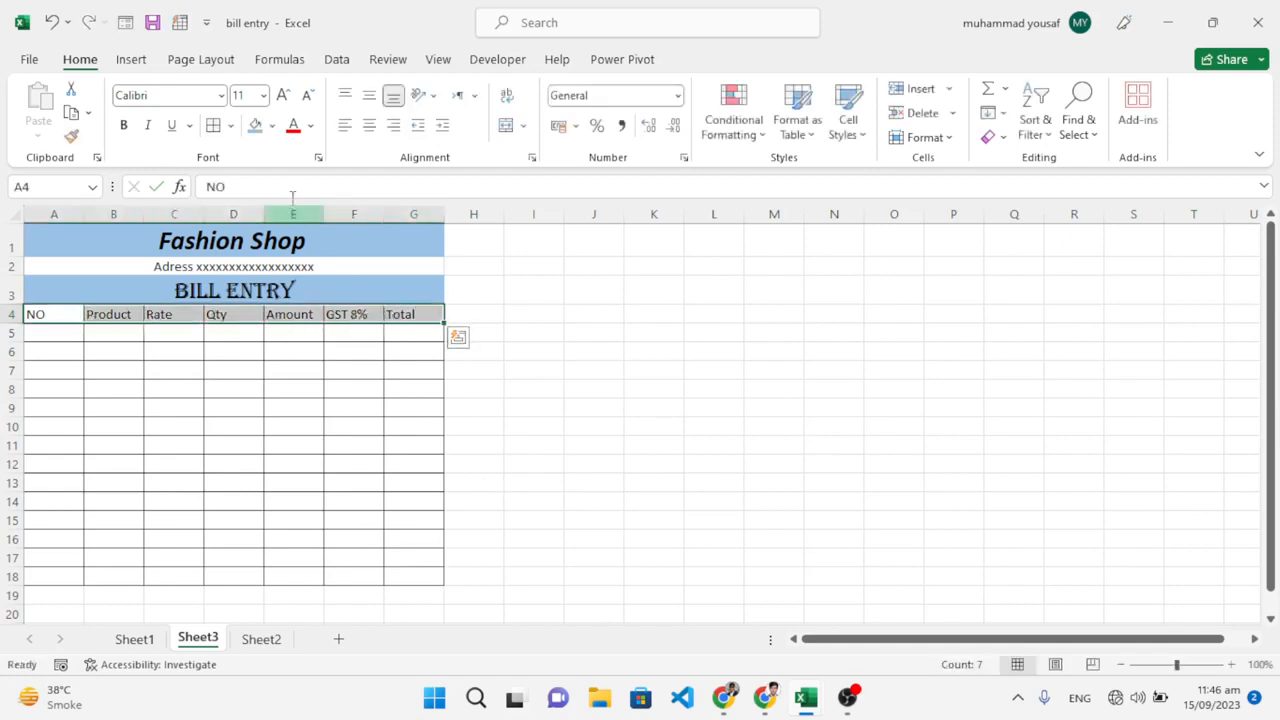
click(271, 125)
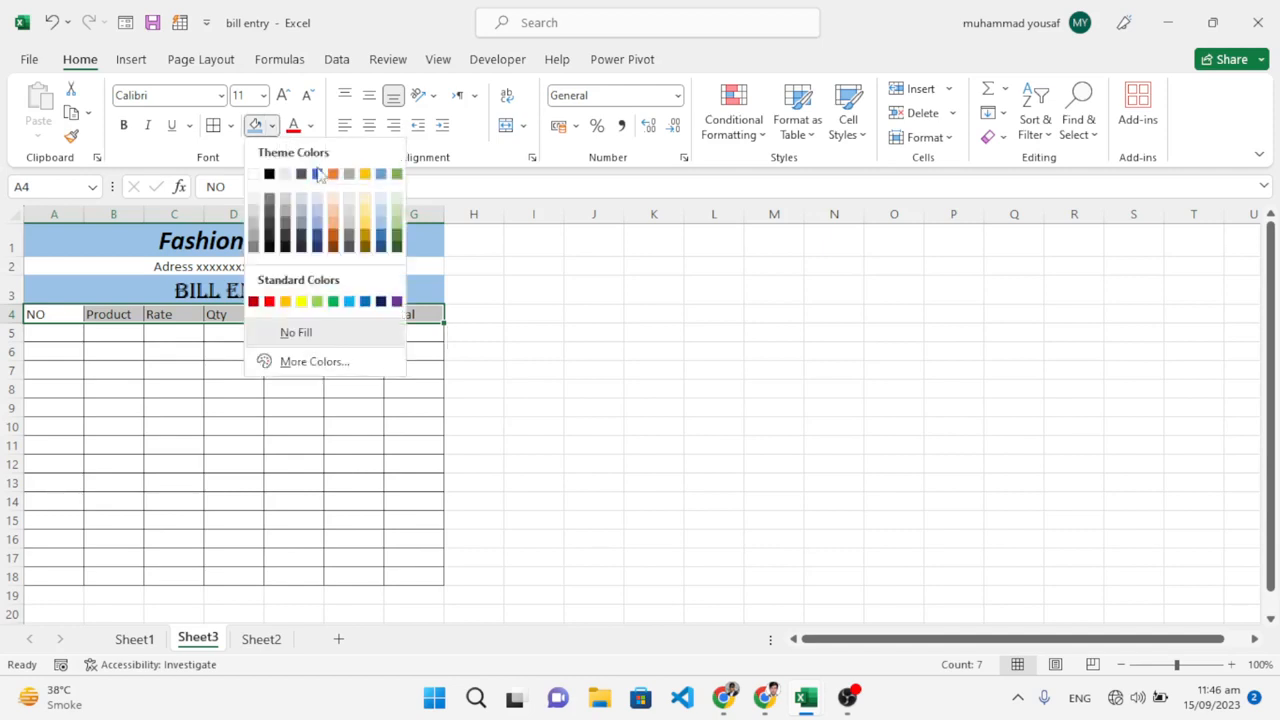
click(367, 228)
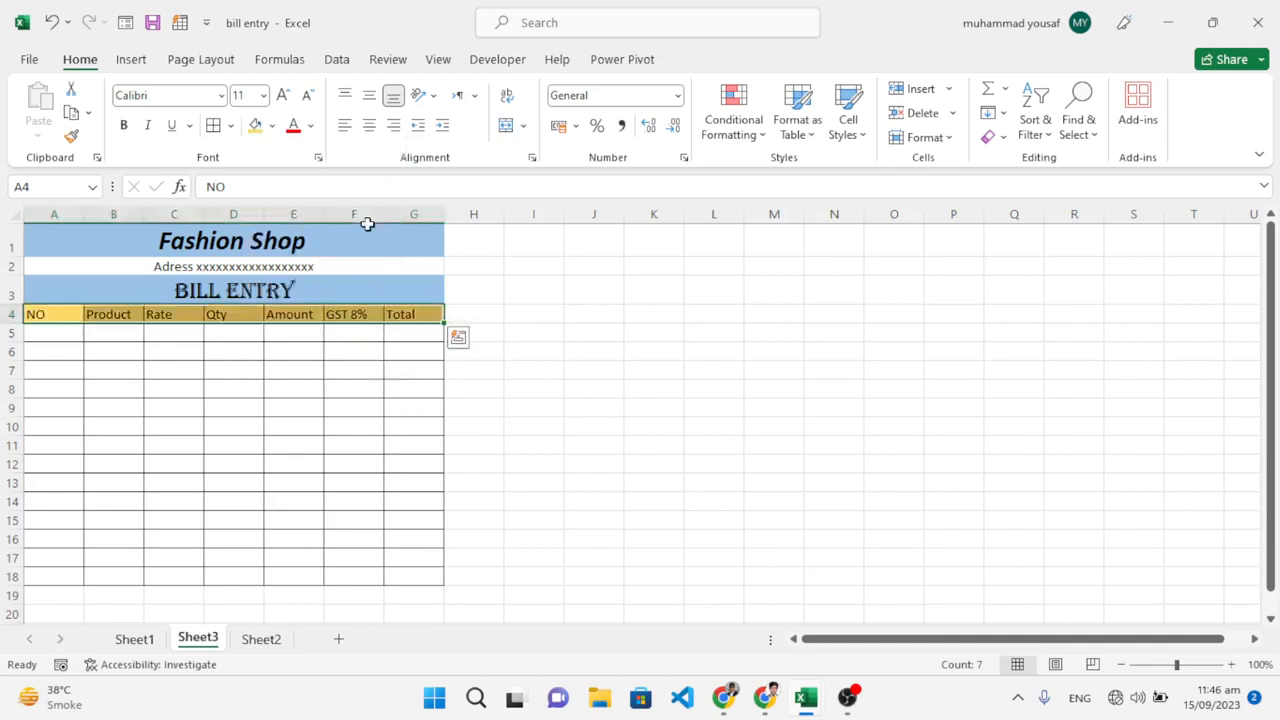
click(128, 266)
click(255, 125)
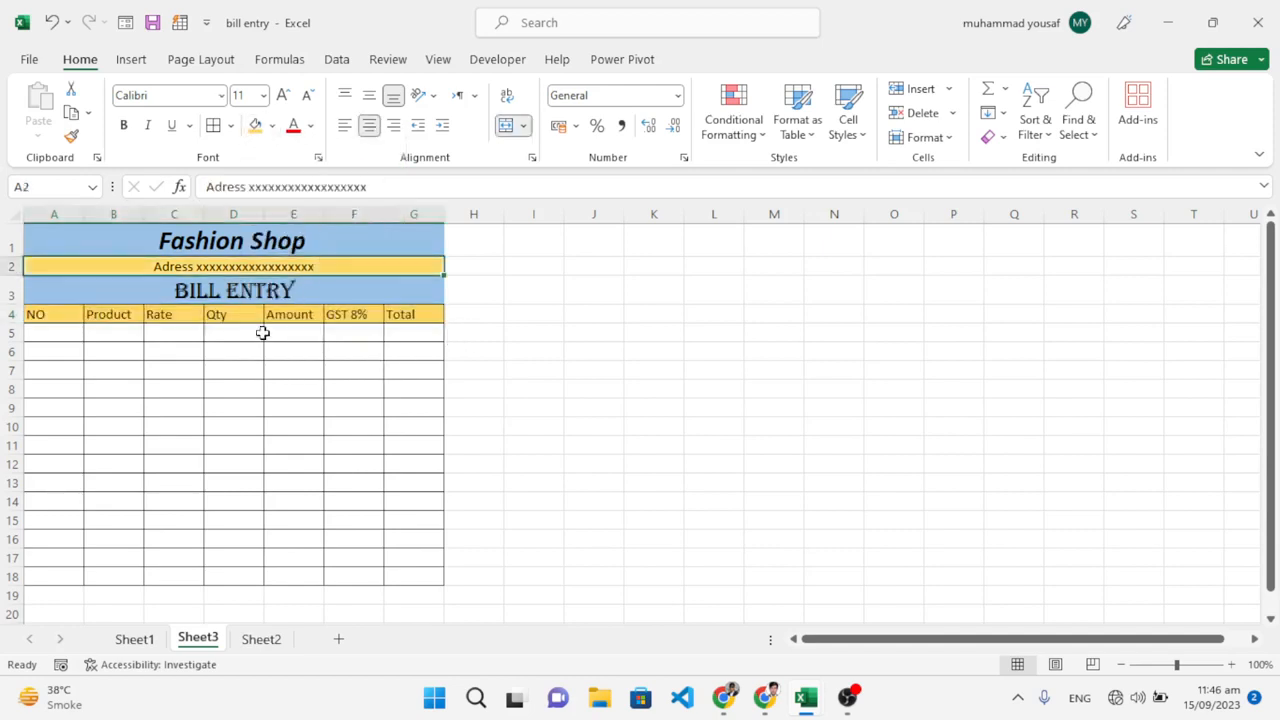
- Make the column headers in A4:G4 bold and increase their font size to 12
click(214, 320)
drag(70, 315, 414, 317)
key(ctrl+b)
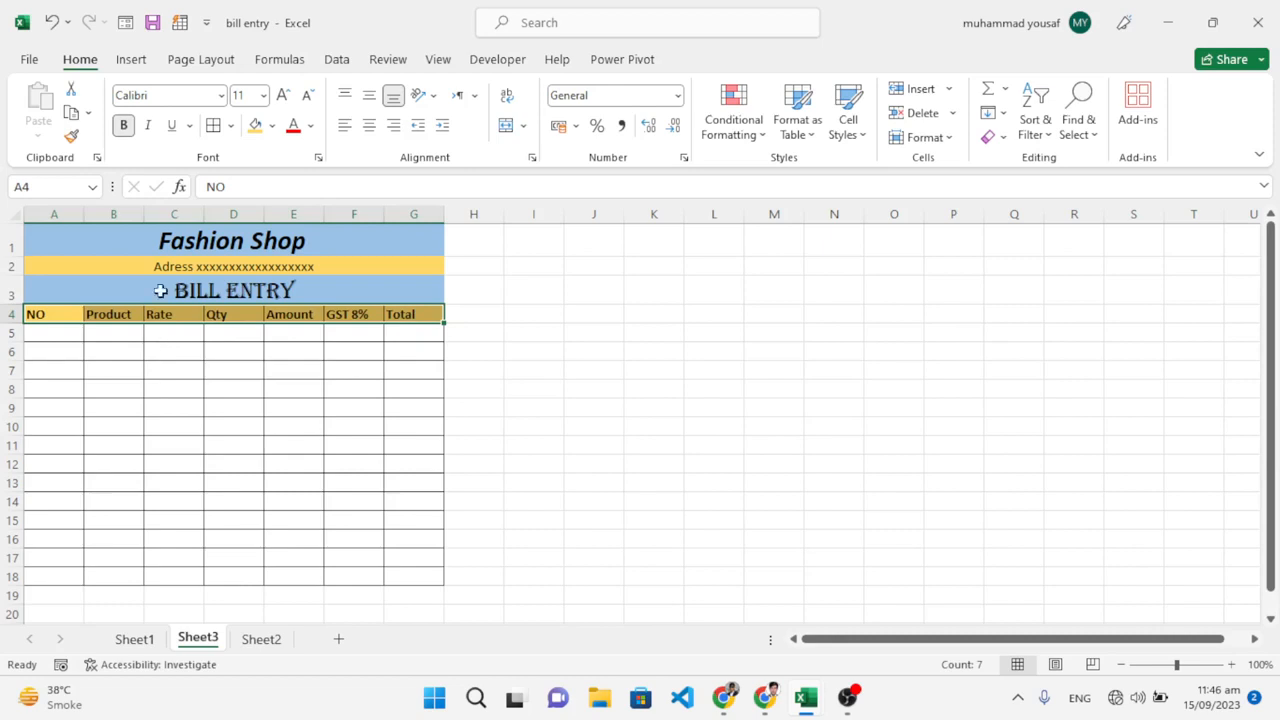
click(284, 97)
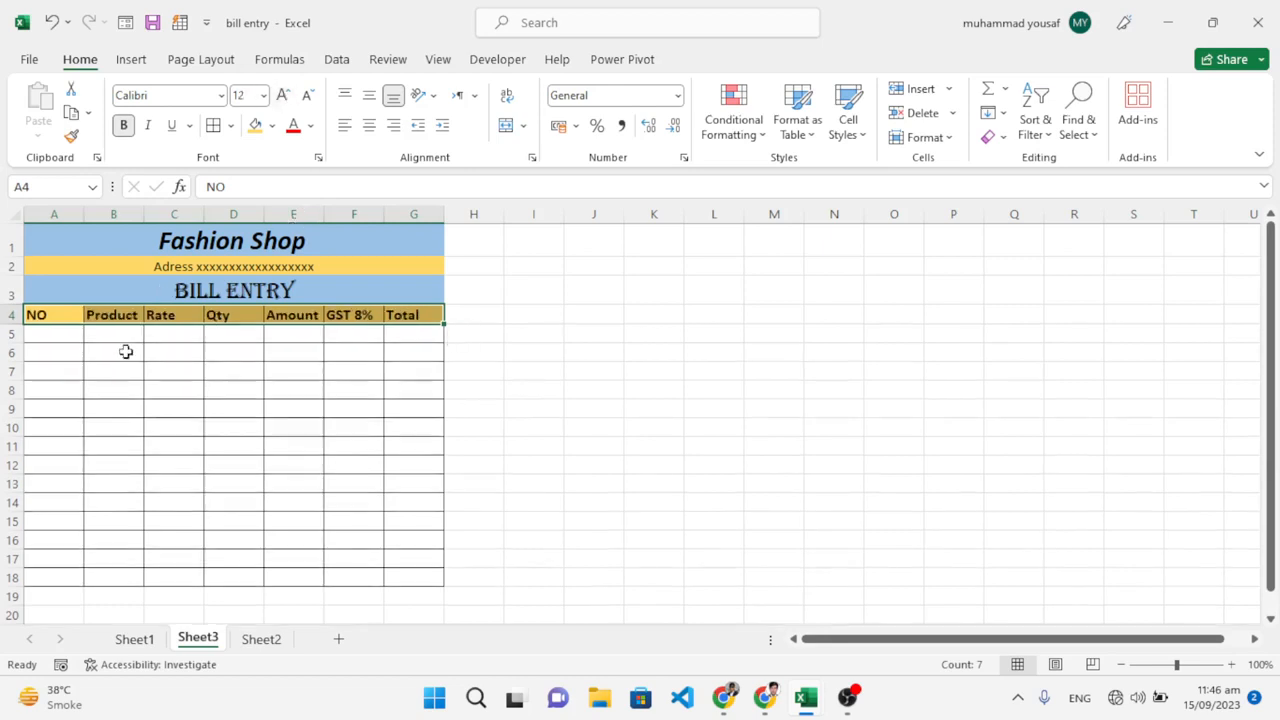
- Enter the first bill item in row 5 with NO 11, Product Shirt, Rate 120 and Qty 3
click(52, 336)
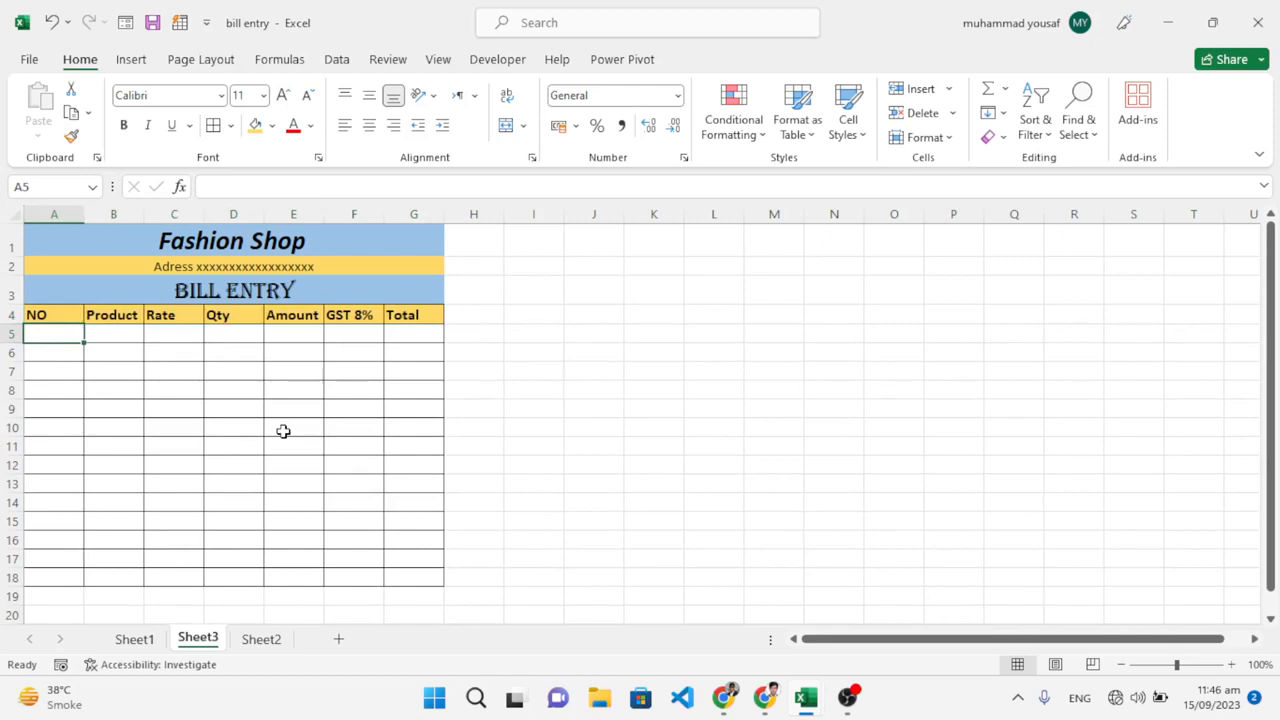
text(11)
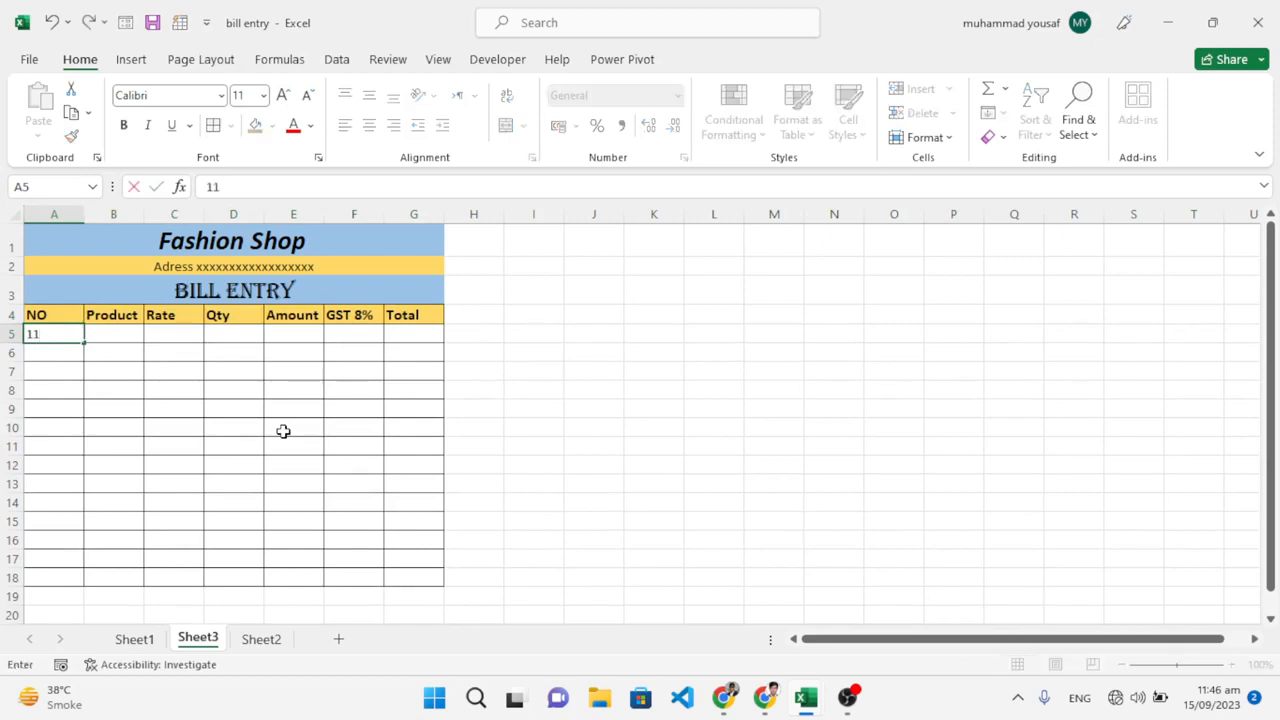
key(Tab)
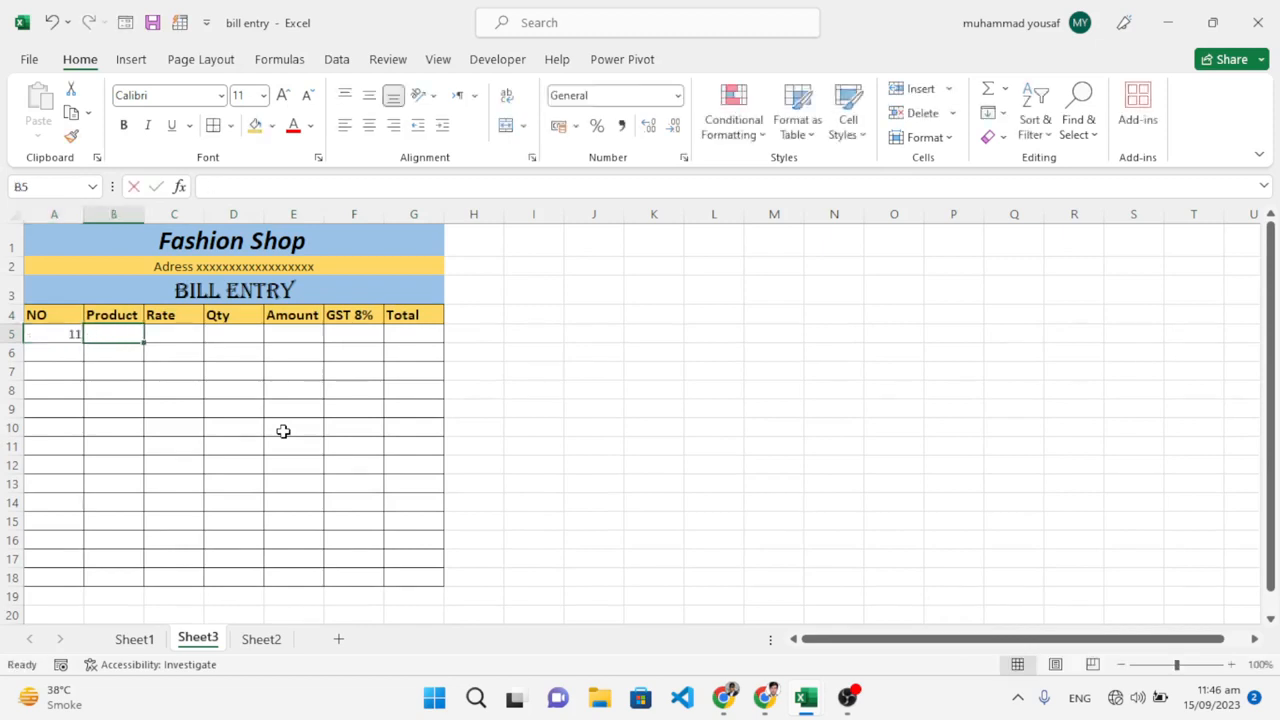
text(So)
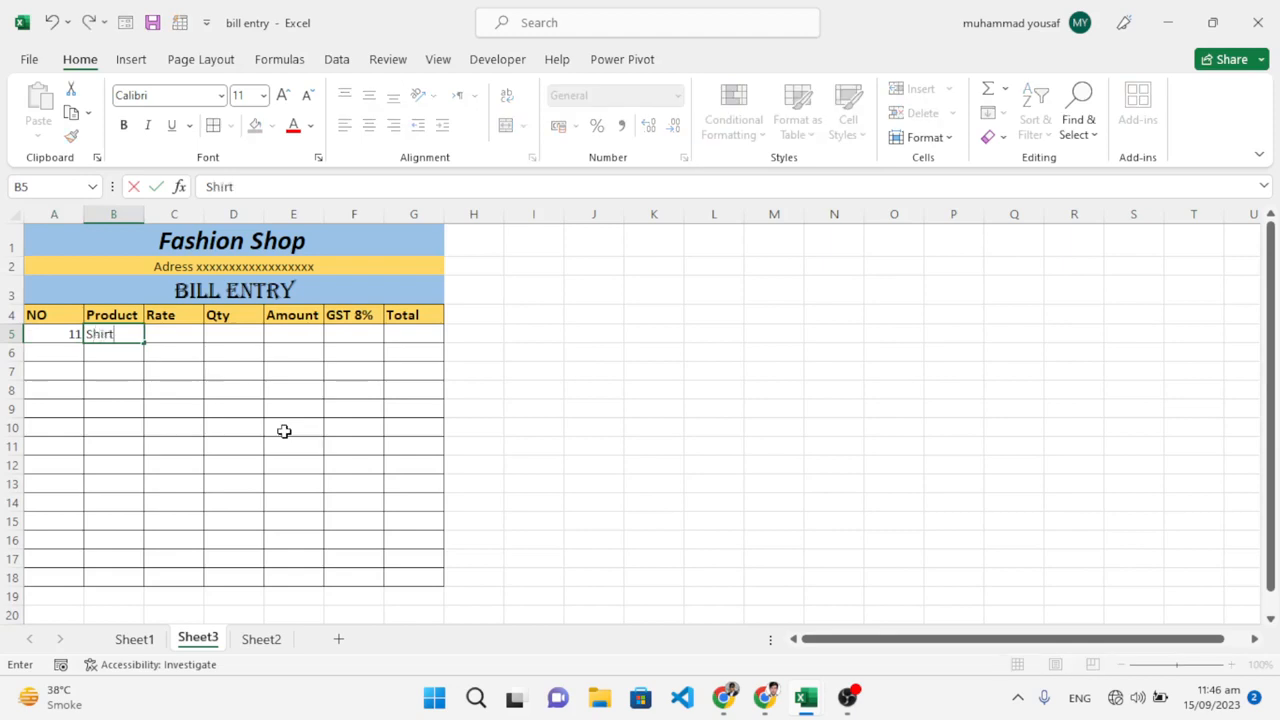
key(Tab)
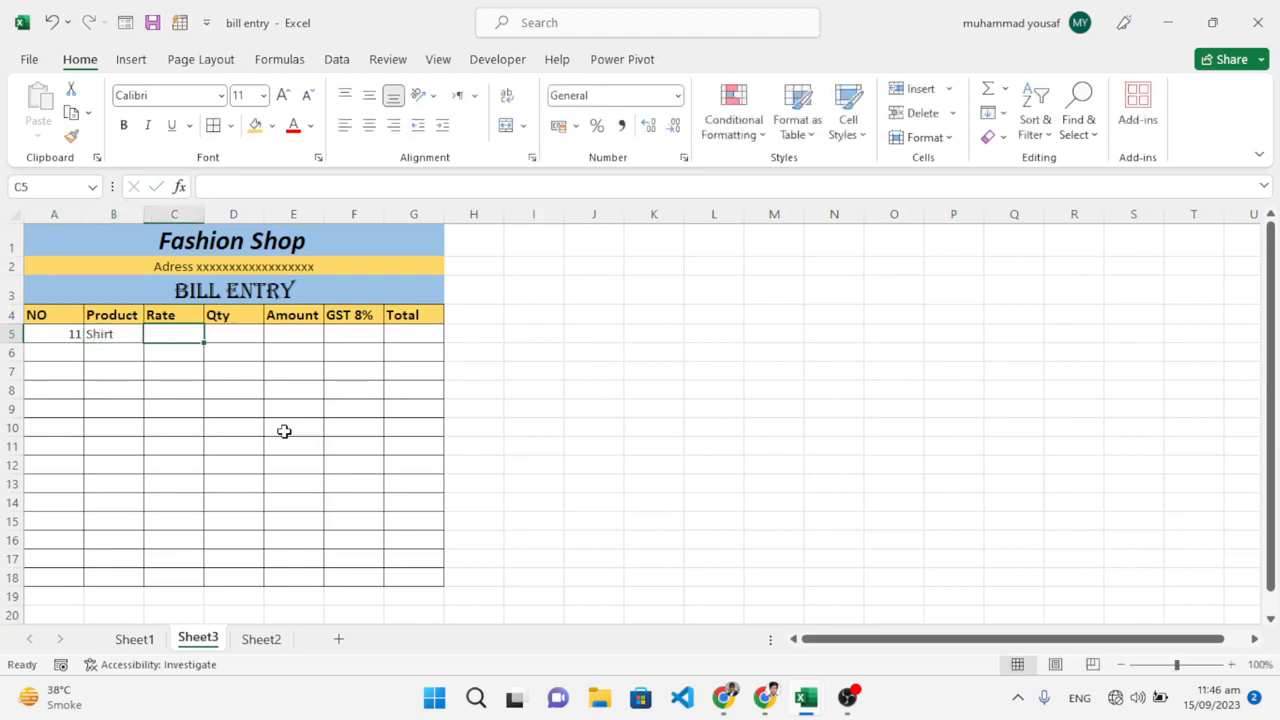
text(120)
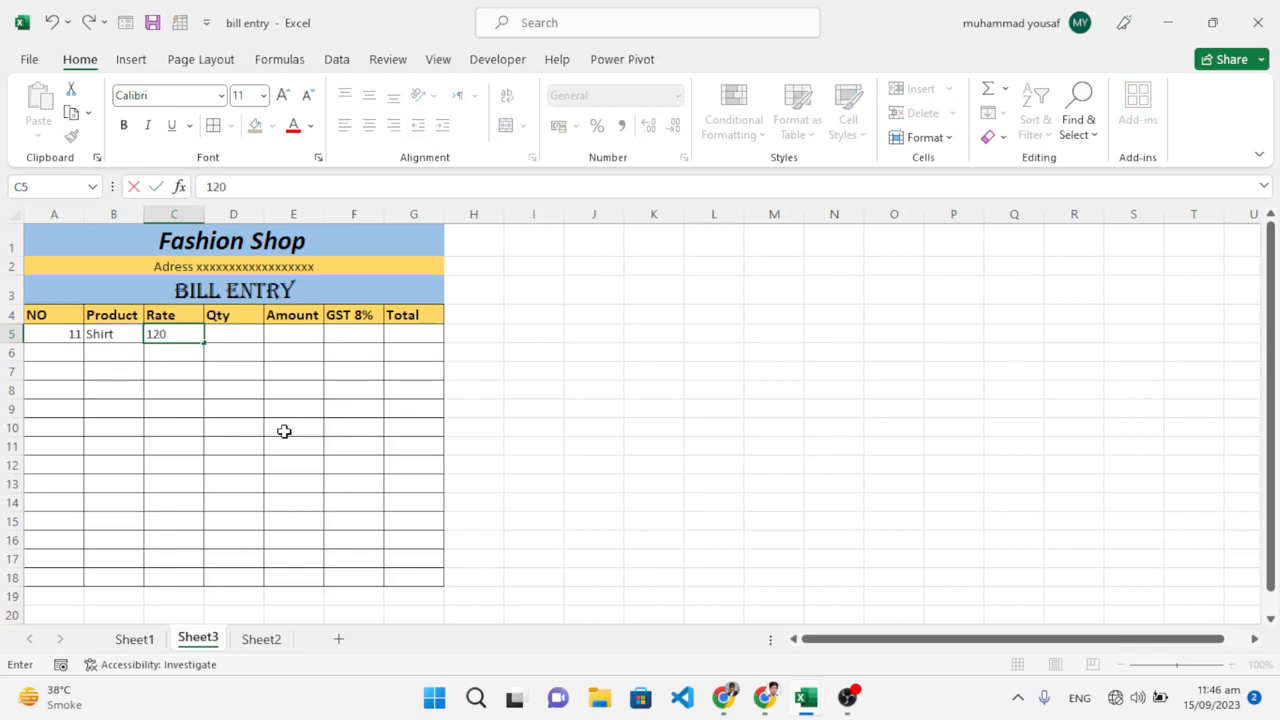
key(Tab)
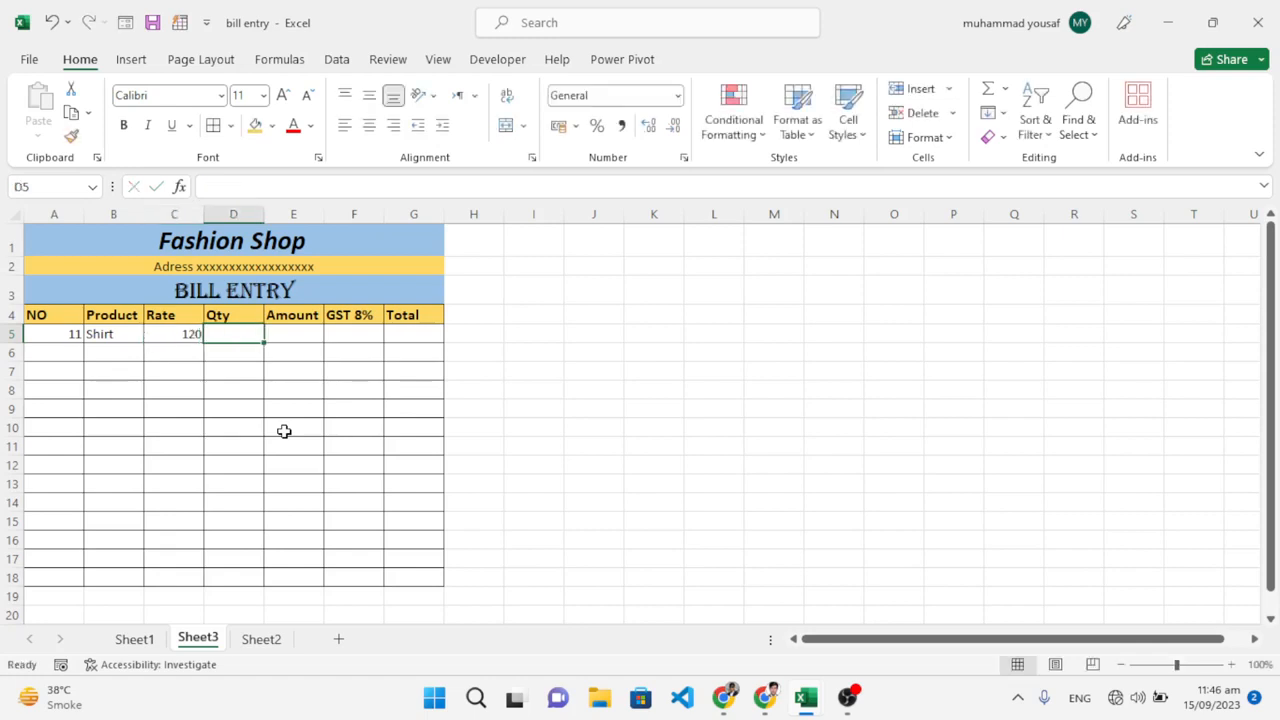
text(3)
key(Tab)
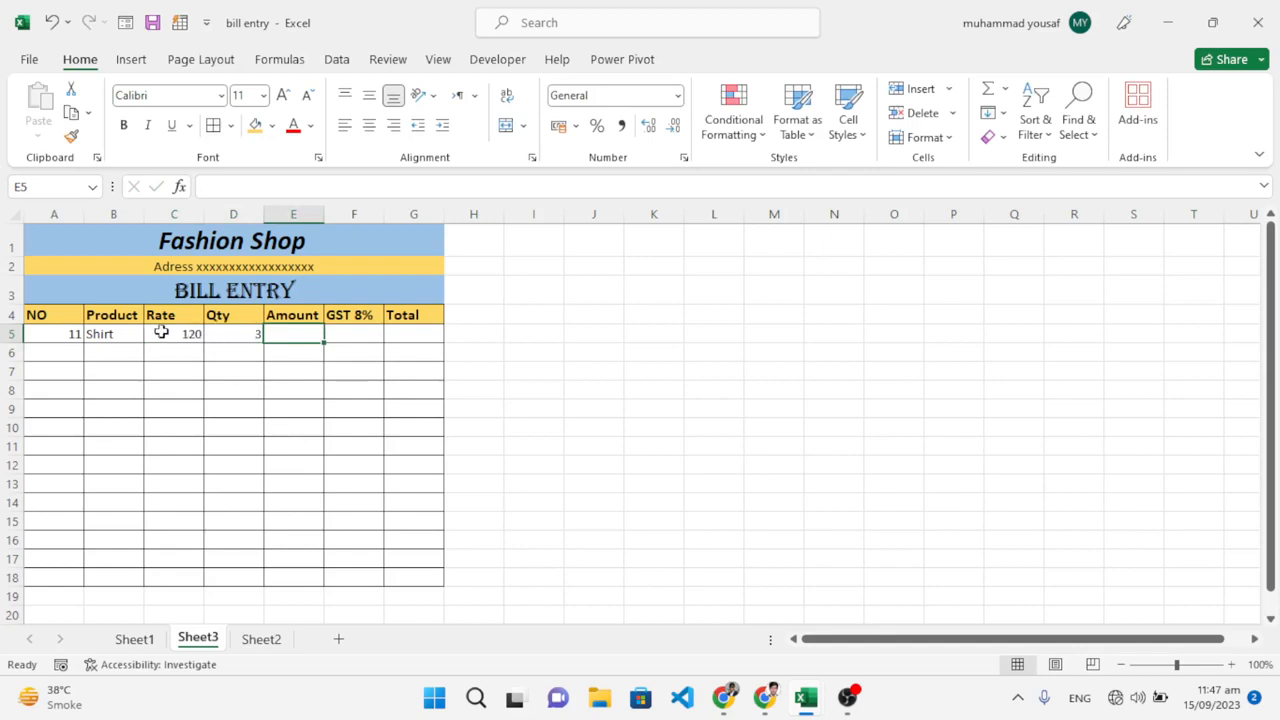
- Calculate the Shirt's amount in cell E5 with the formula =D5*C5
text(=)
click(224, 334)
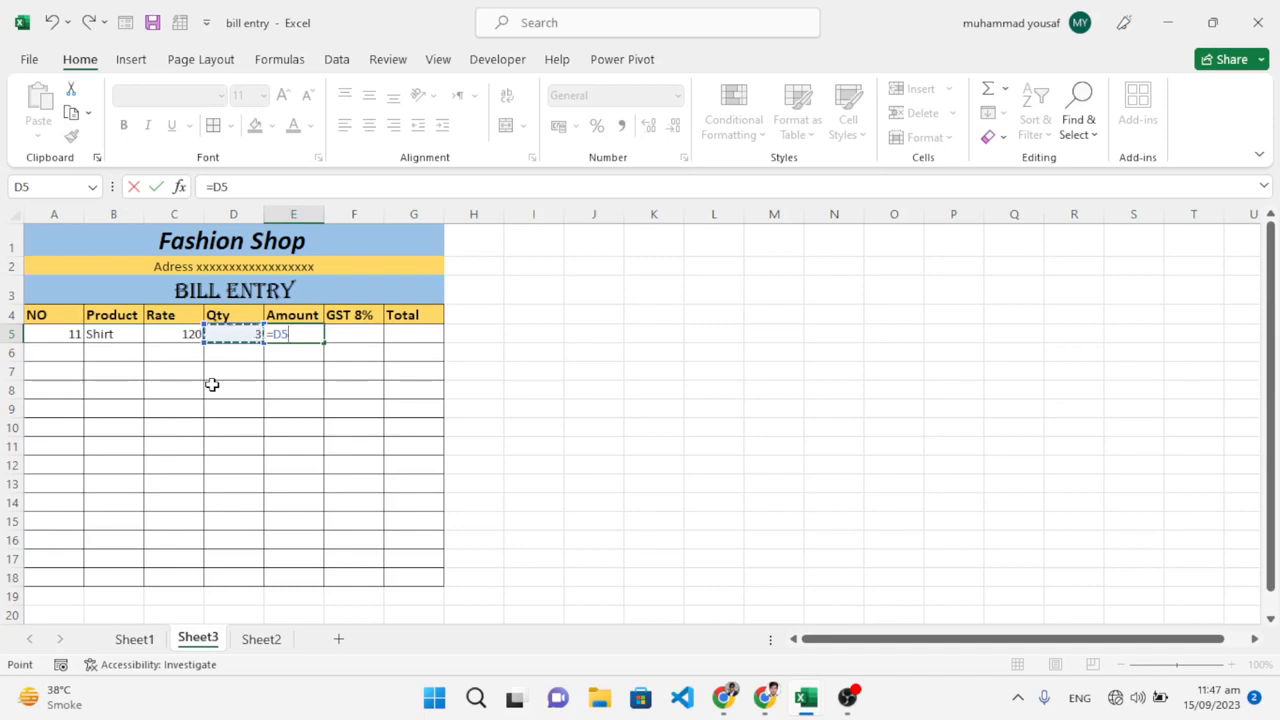
text(*)
click(165, 338)
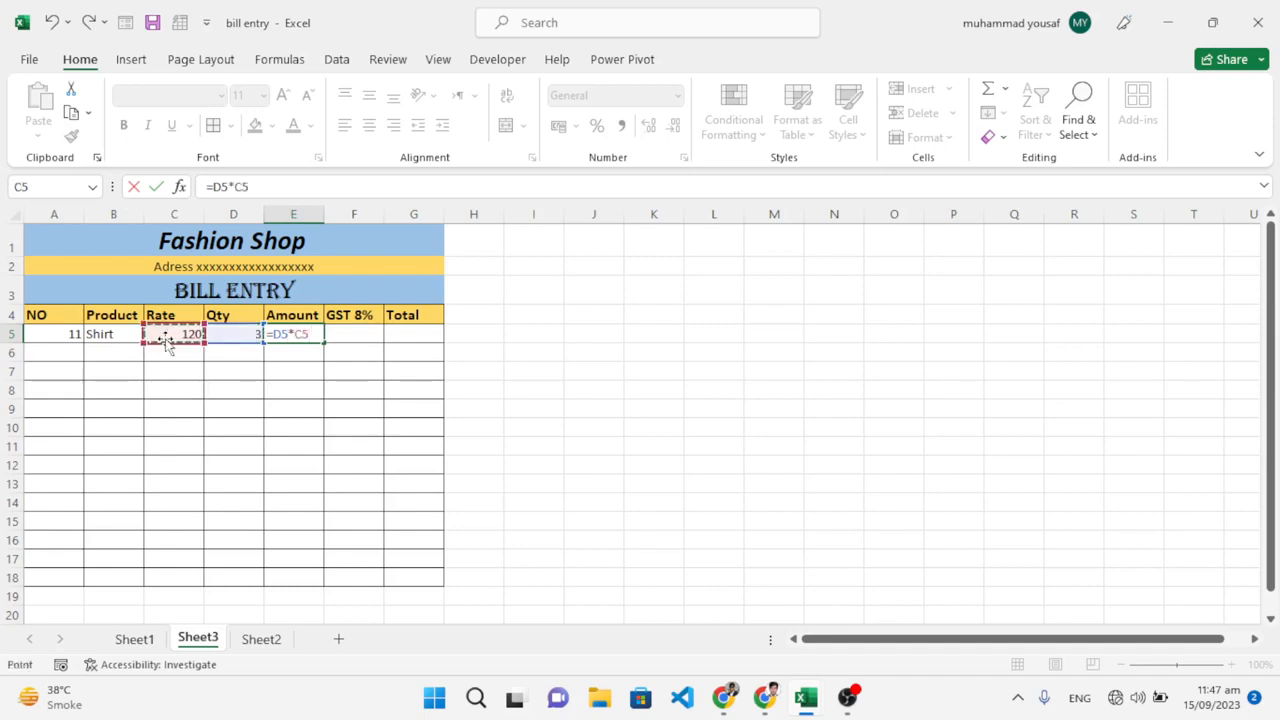
key(Return)
click(308, 331)
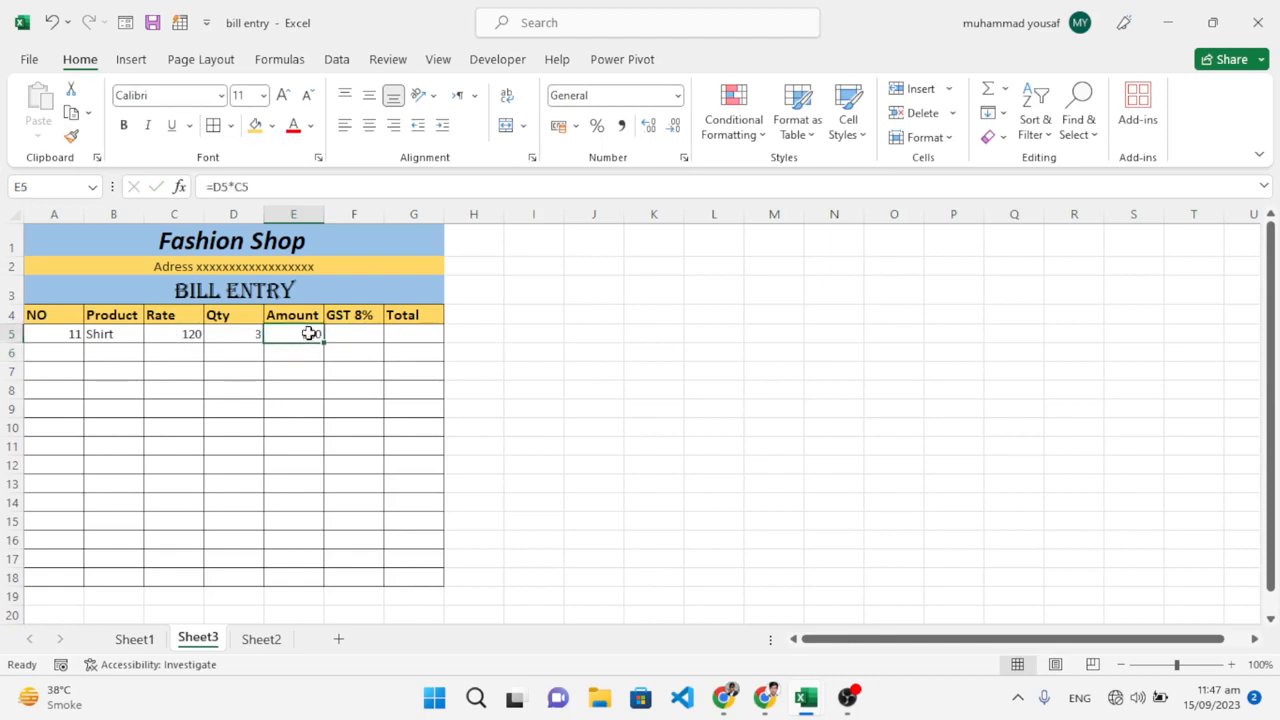
- Calculate the Shirt's 8% GST in cell F5 with the formula =E5*8/100
click(358, 333)
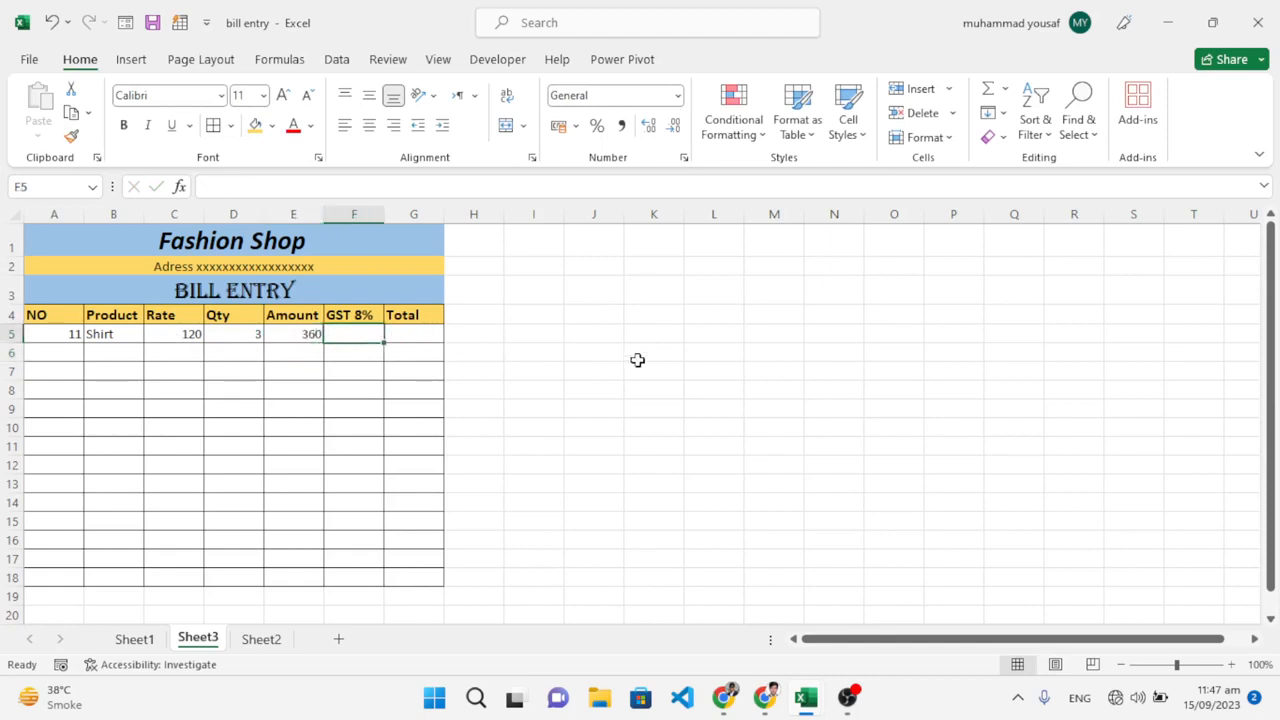
text(=)
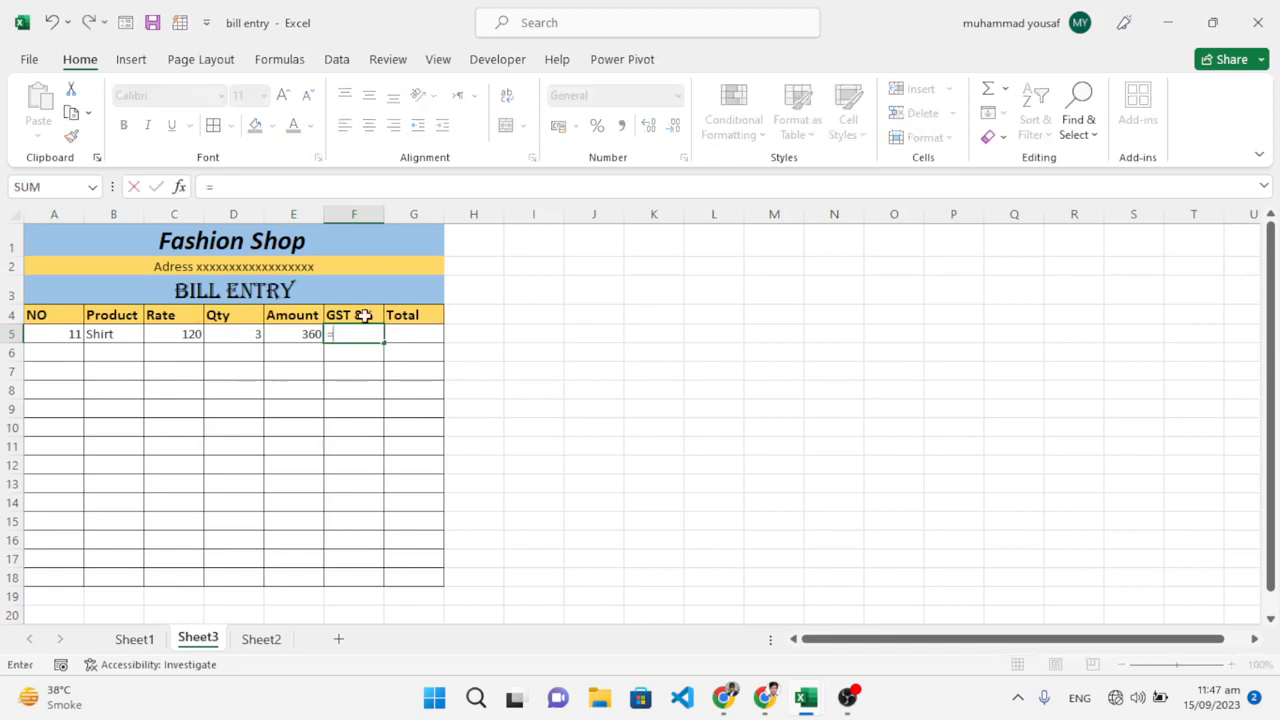
click(297, 334)
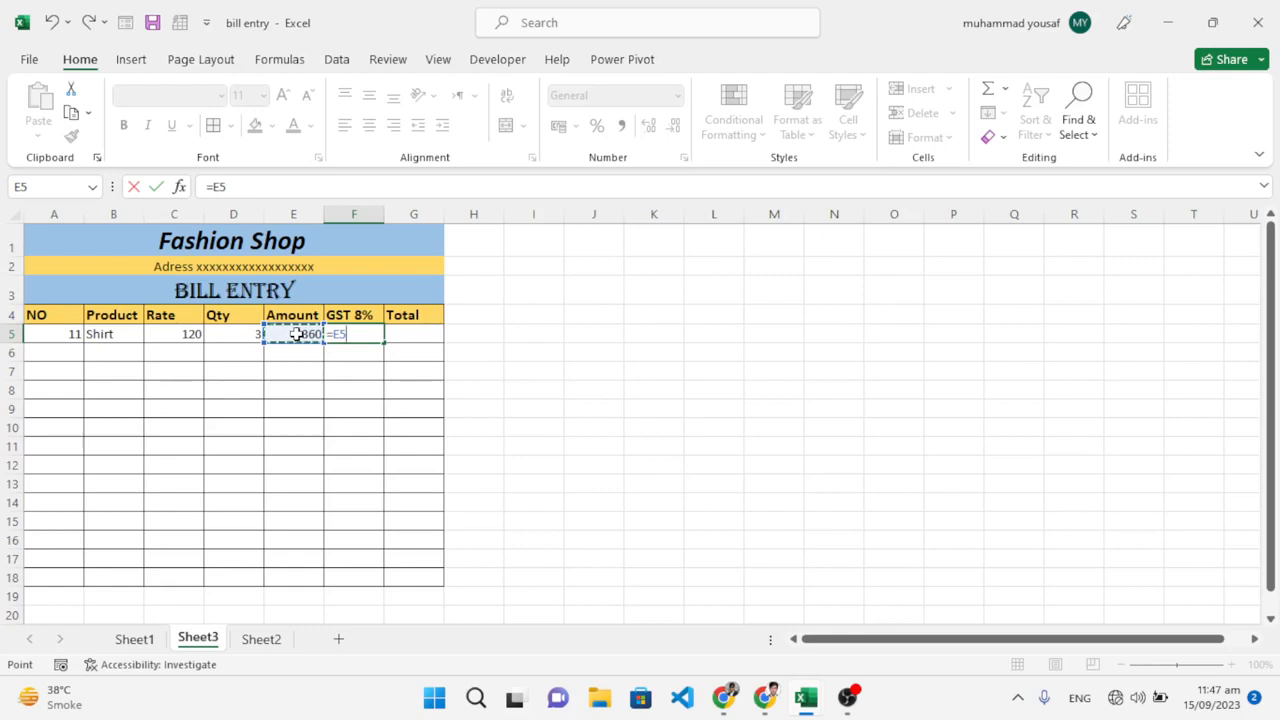
key(F9)
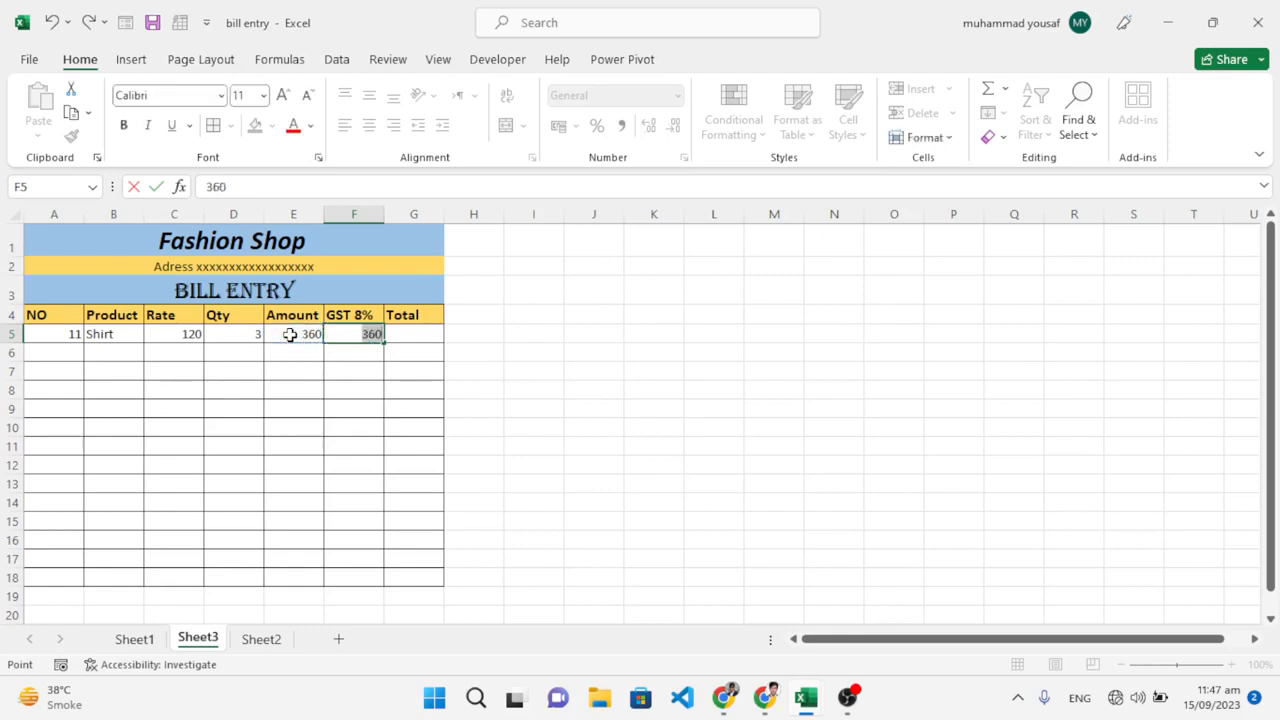
text(=)
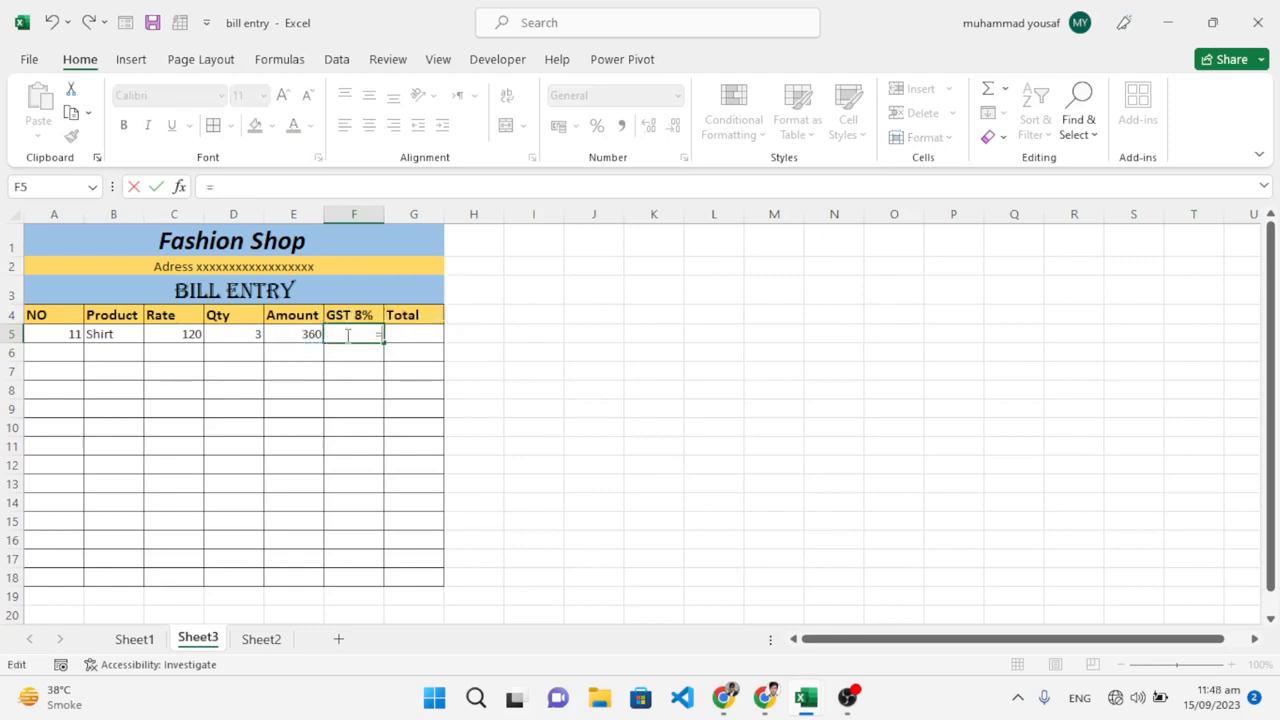
click(288, 342)
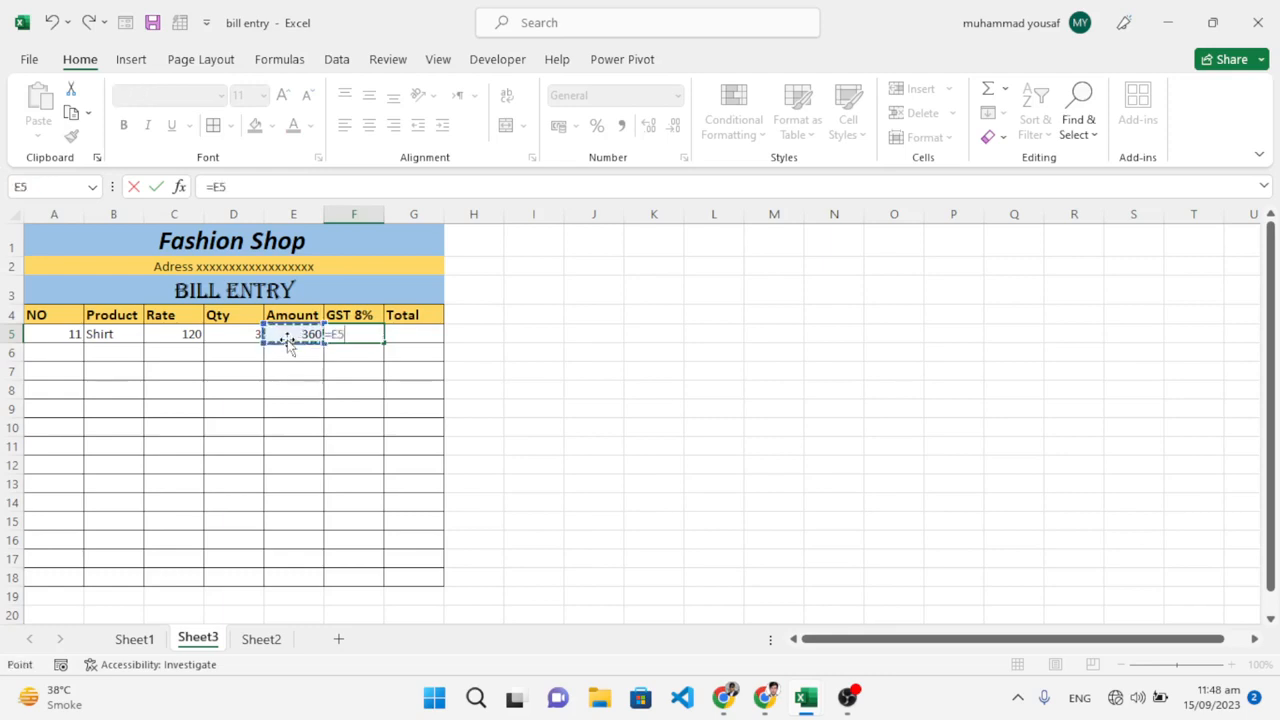
text(*)
text(00)
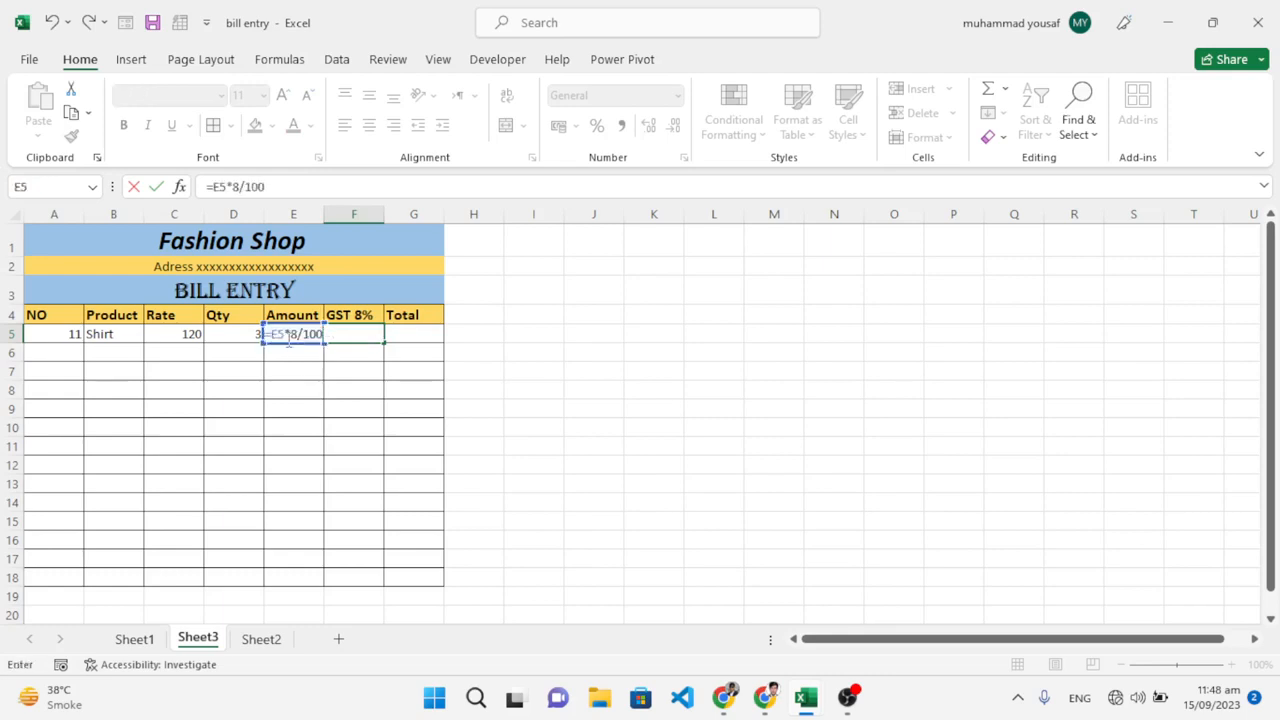
key(Return)
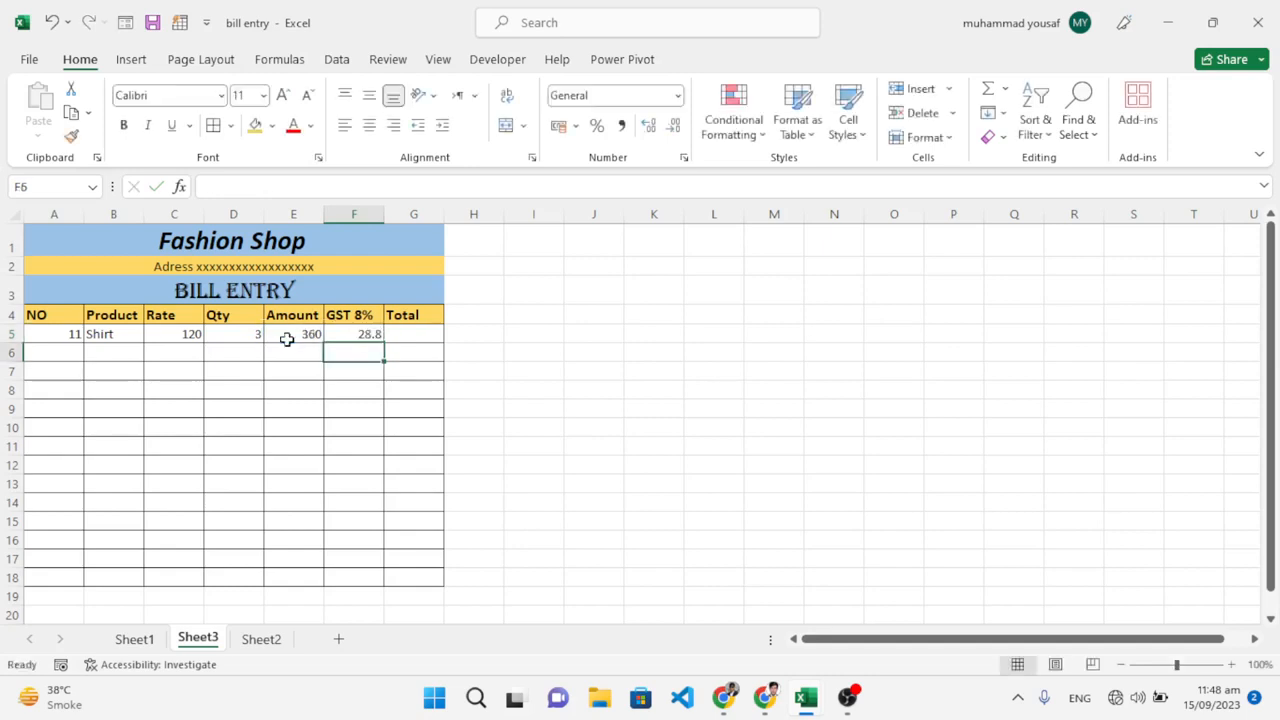
click(352, 335)
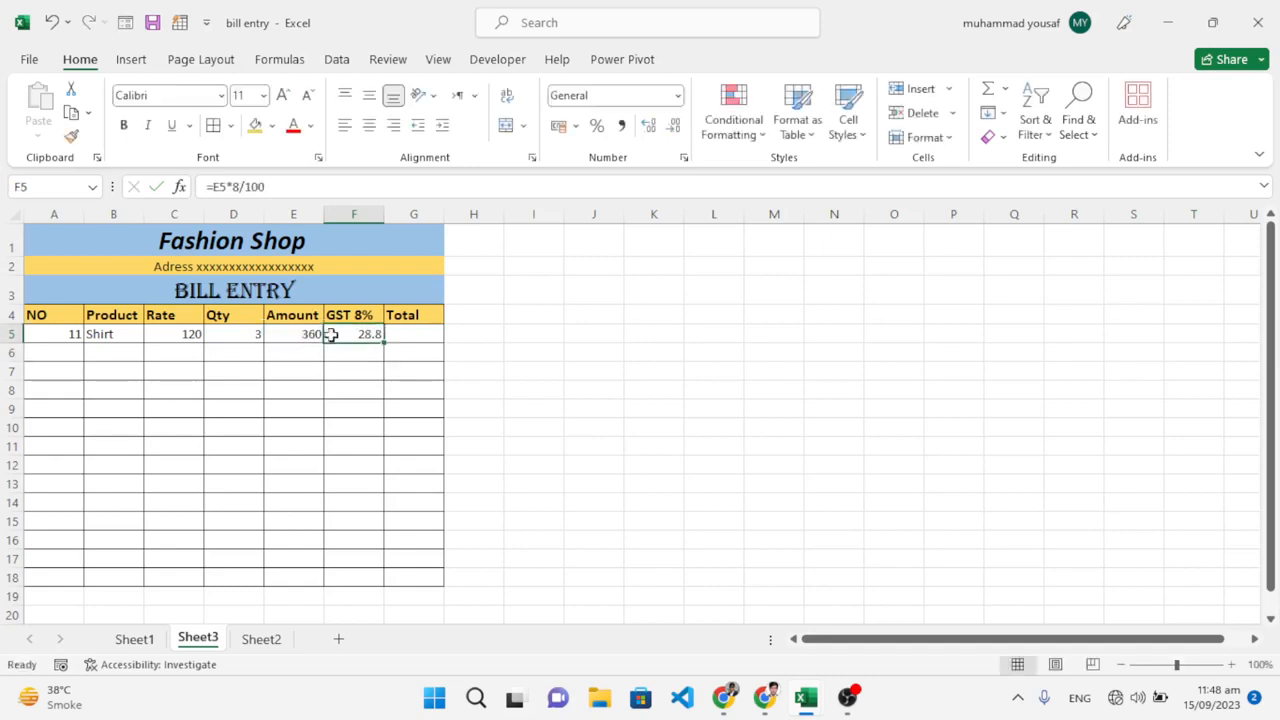
- Calculate the Shirt's total in cell G5 by adding amount and GST with the formula =E5+F5
click(425, 337)
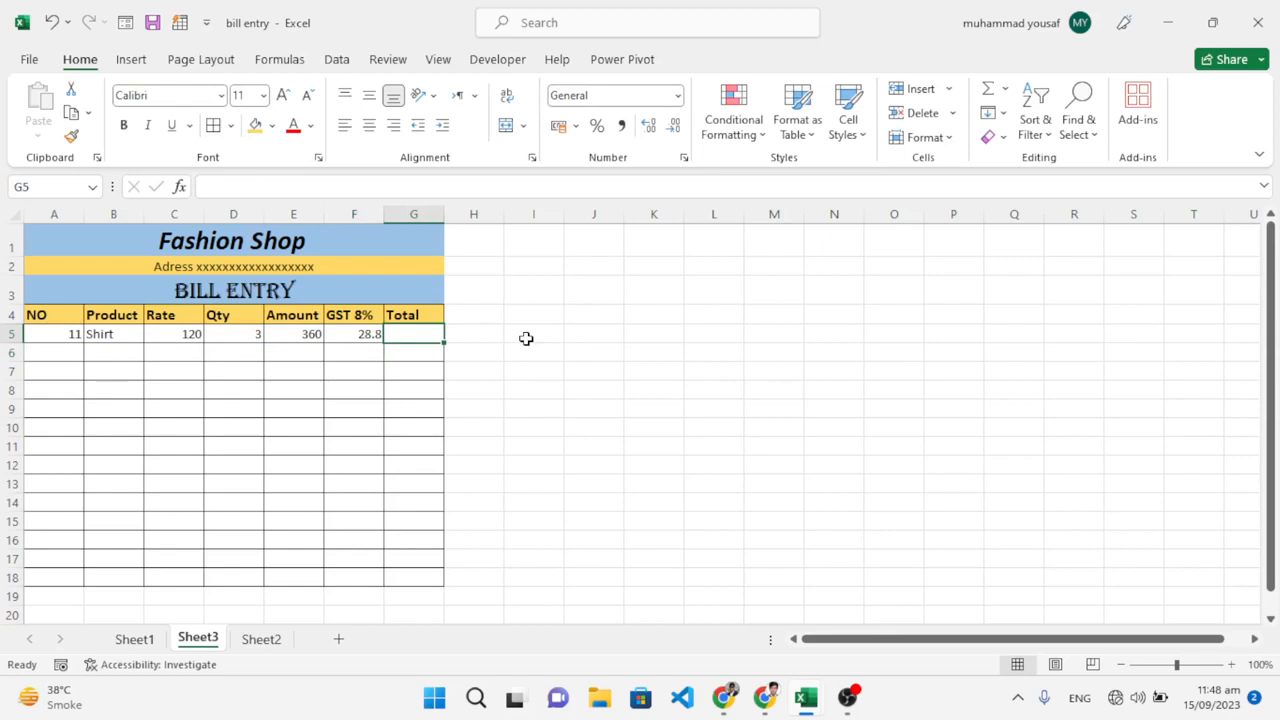
text(=)
click(311, 333)
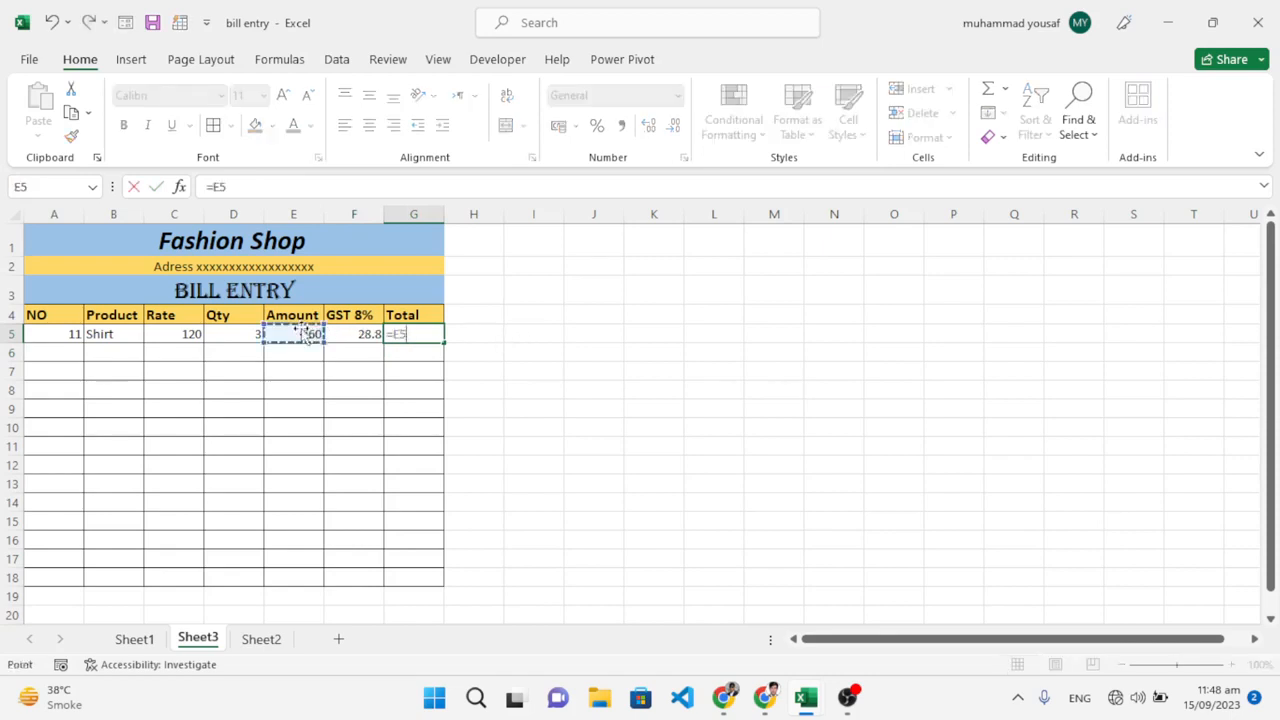
text(+)
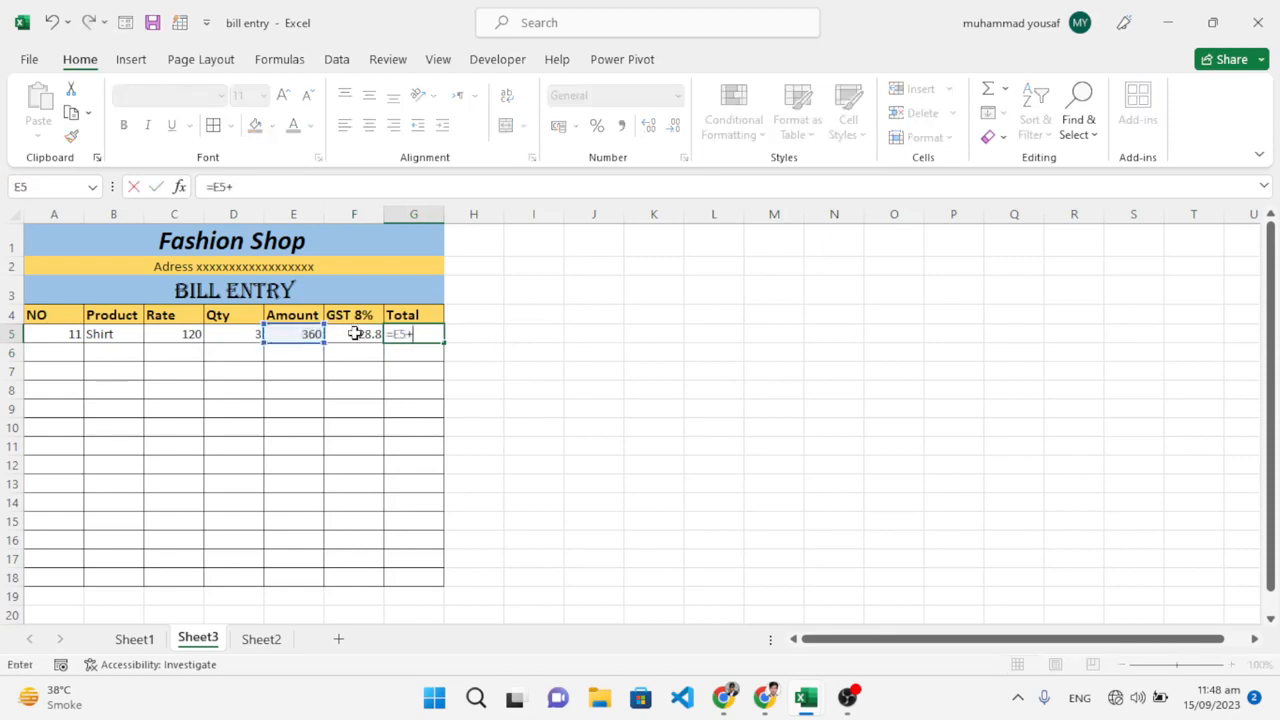
click(354, 333)
key(Return)
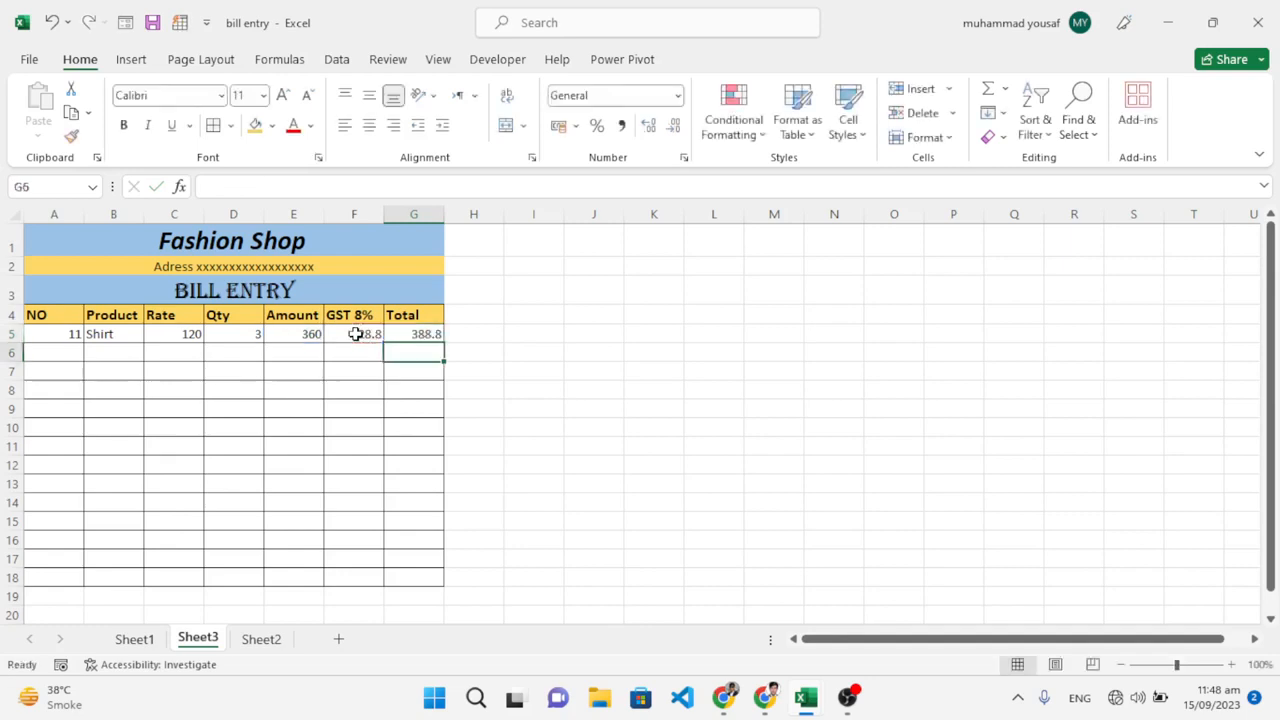
- Copy the Amount, GST 8% and Total formulas from row 5 down through row 17
click(305, 335)
drag(323, 343, 323, 566)
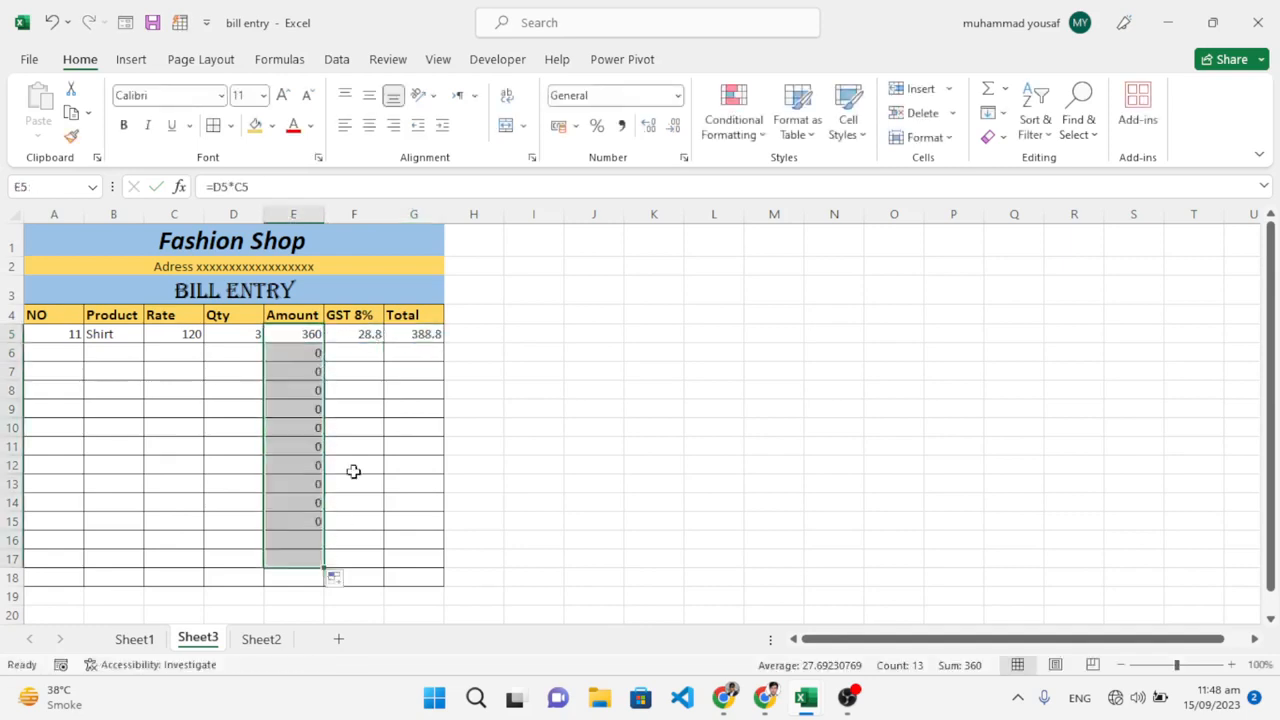
click(369, 332)
drag(381, 341, 383, 560)
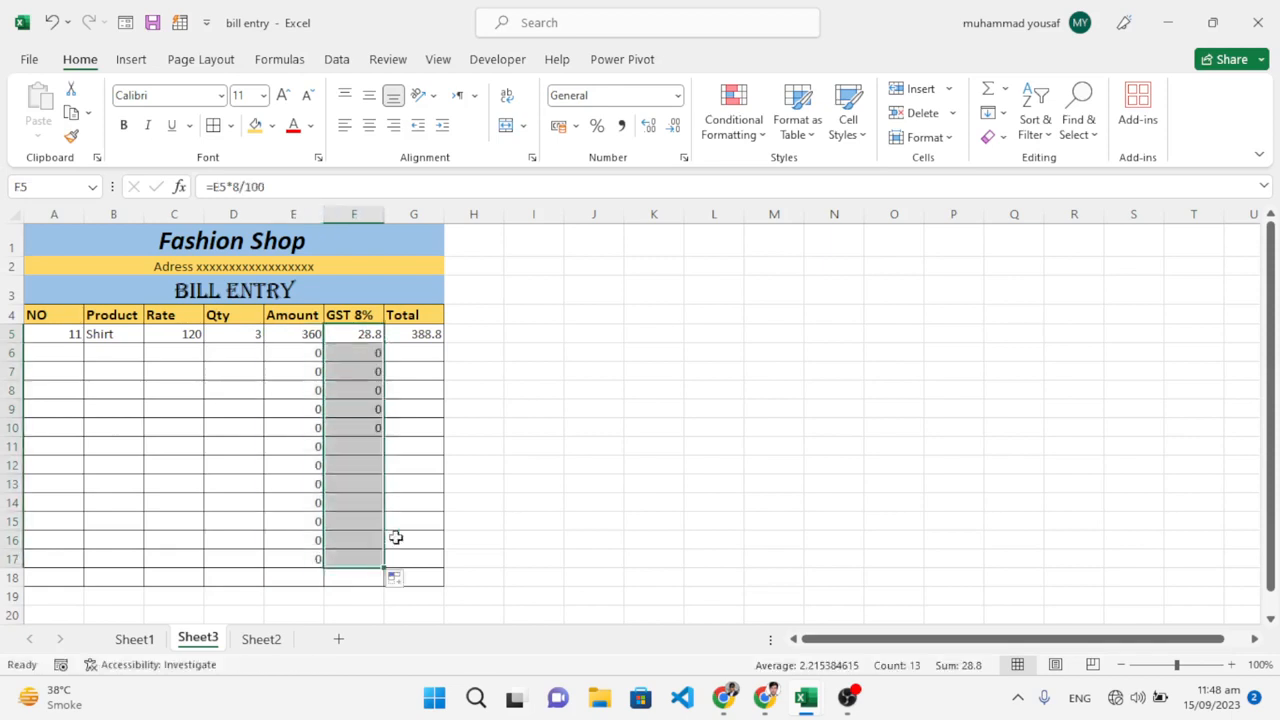
click(428, 333)
drag(444, 342, 442, 566)
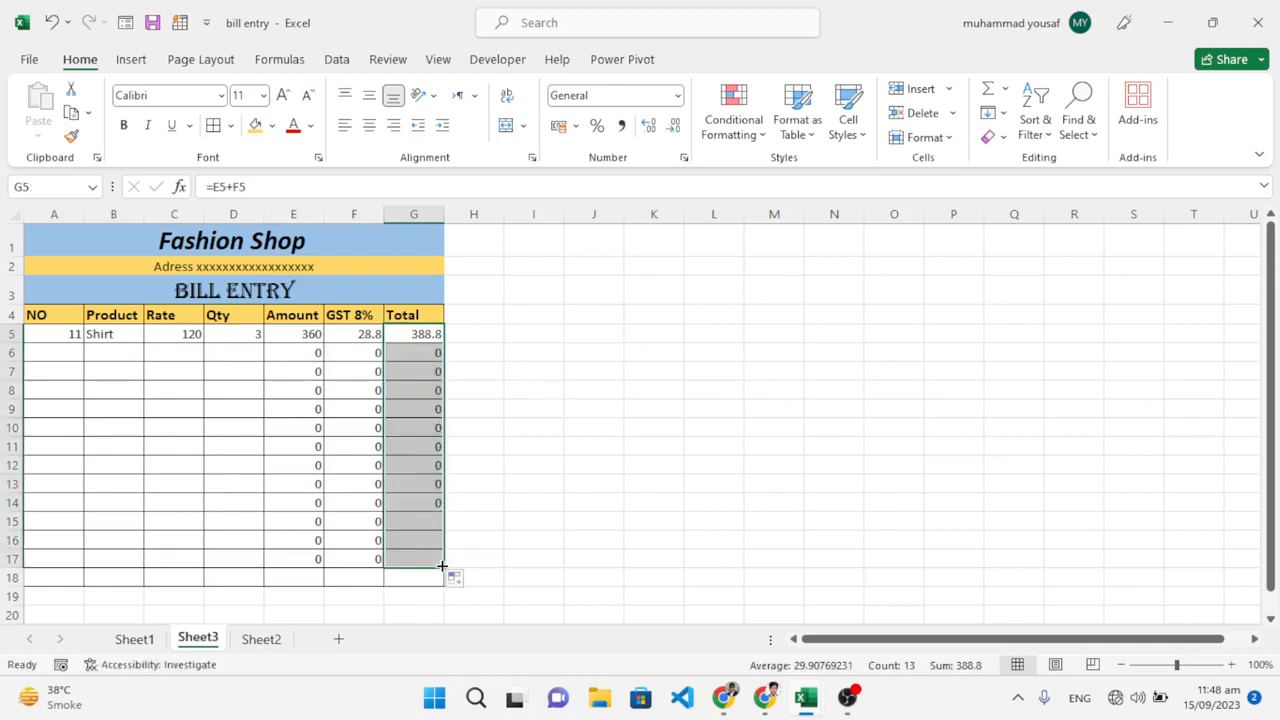
- Enter the second bill item in row 6 with NO 12, Product Soes, Rate 80 and Qty 4
click(65, 360)
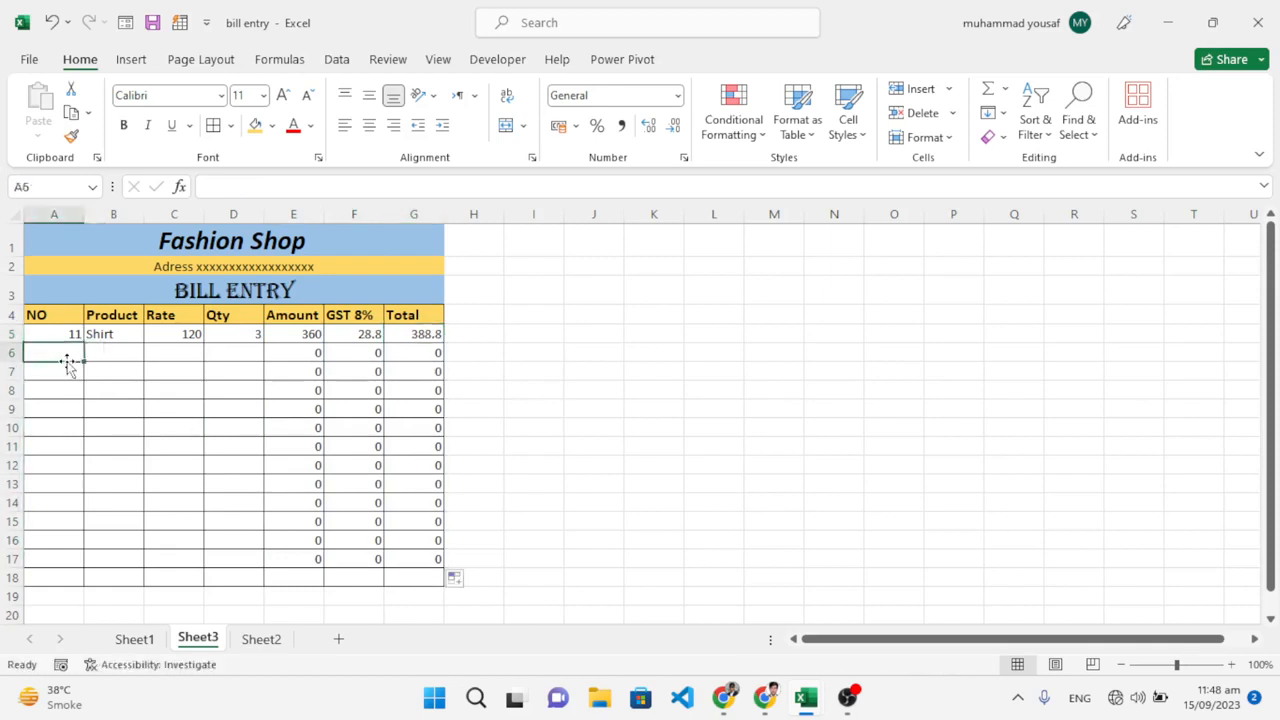
text(12)
key(Tab)
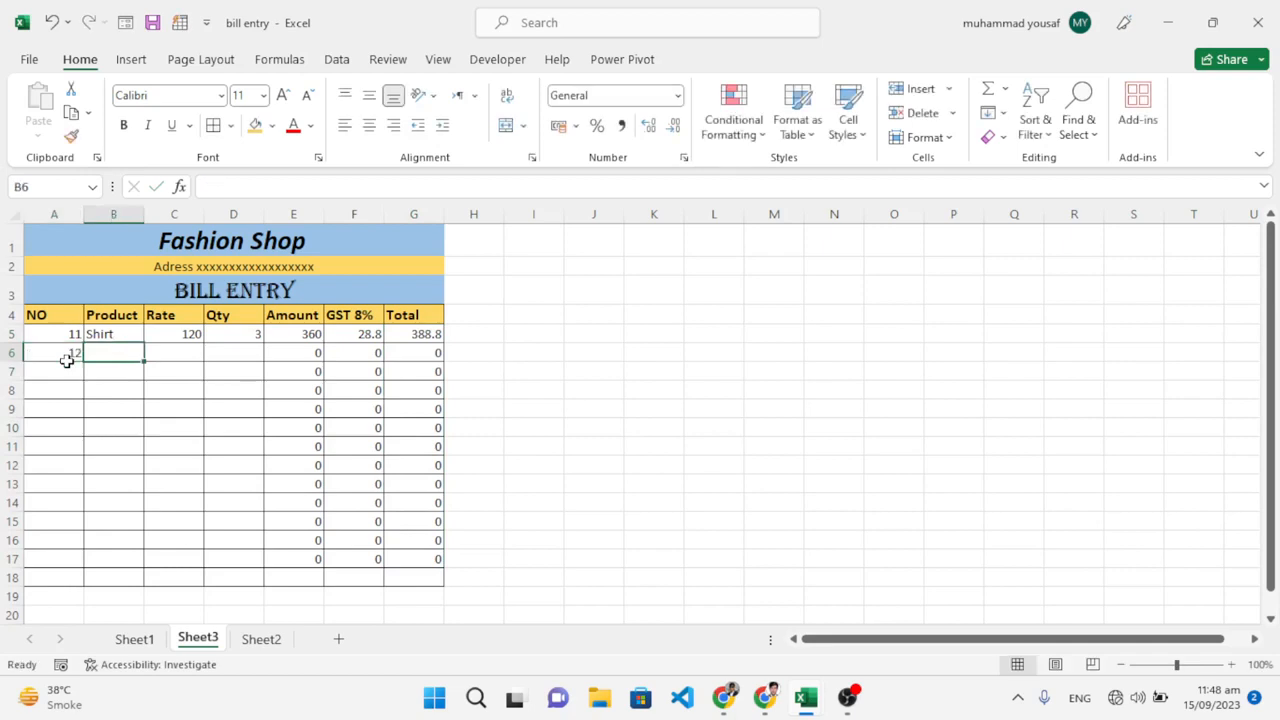
text(C)
text(So)
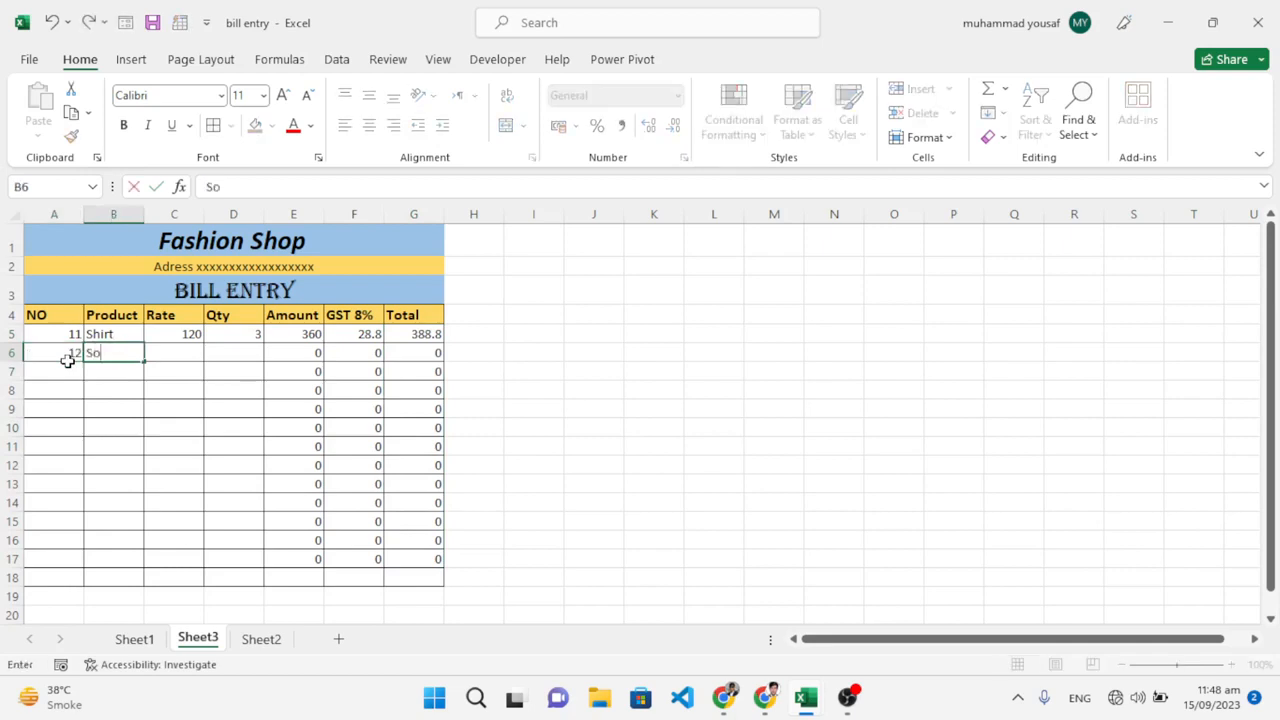
text(es)
key(Return)
key(Right)
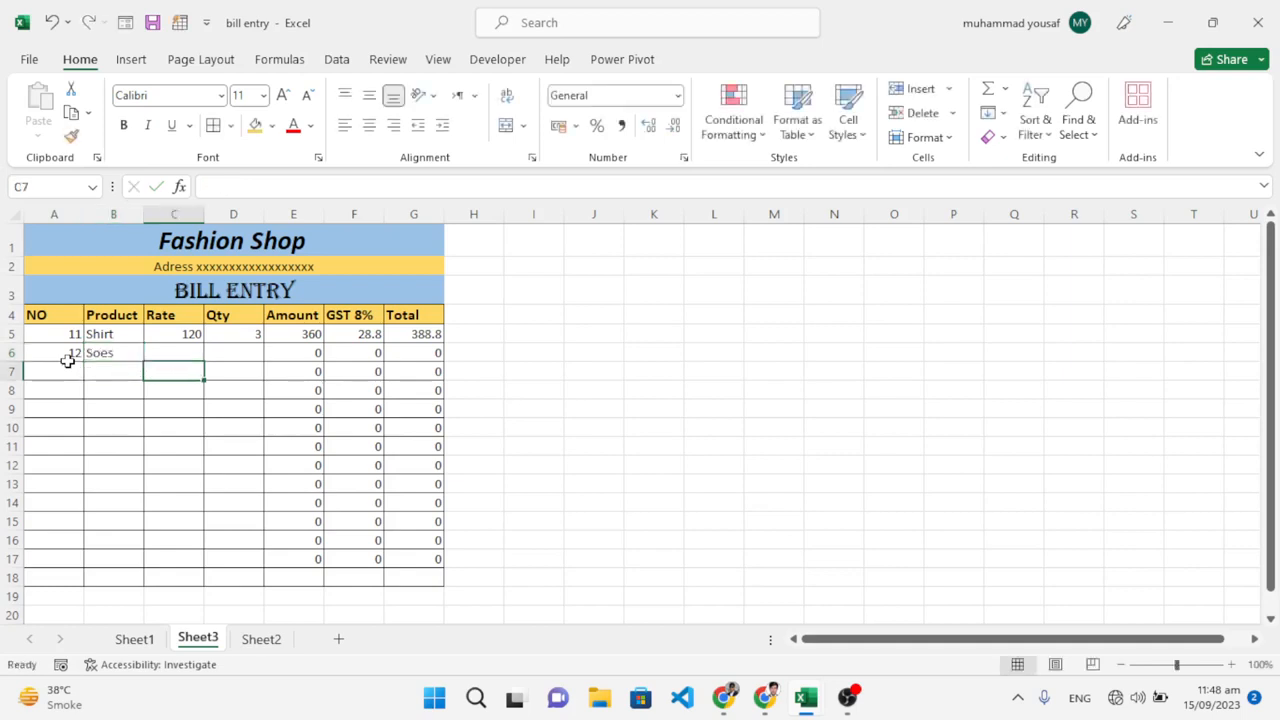
key(Up)
text(80)
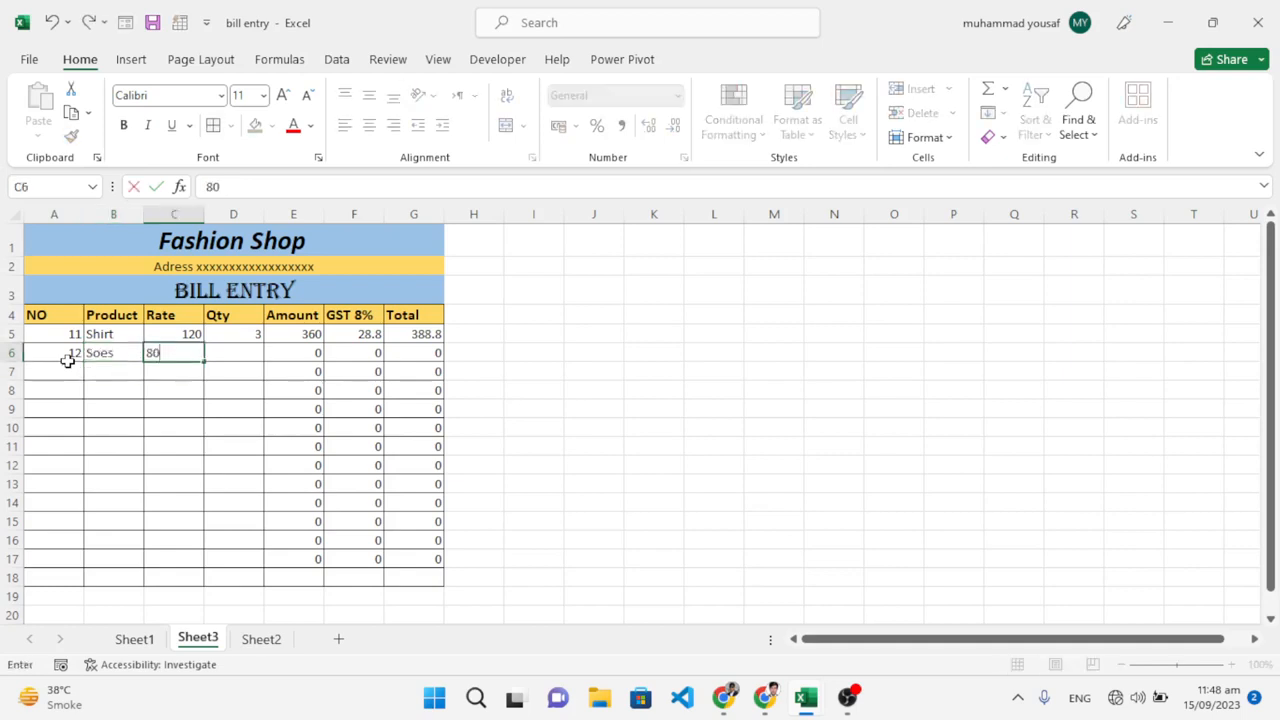
key(Tab)
text(4)
key(Tab)
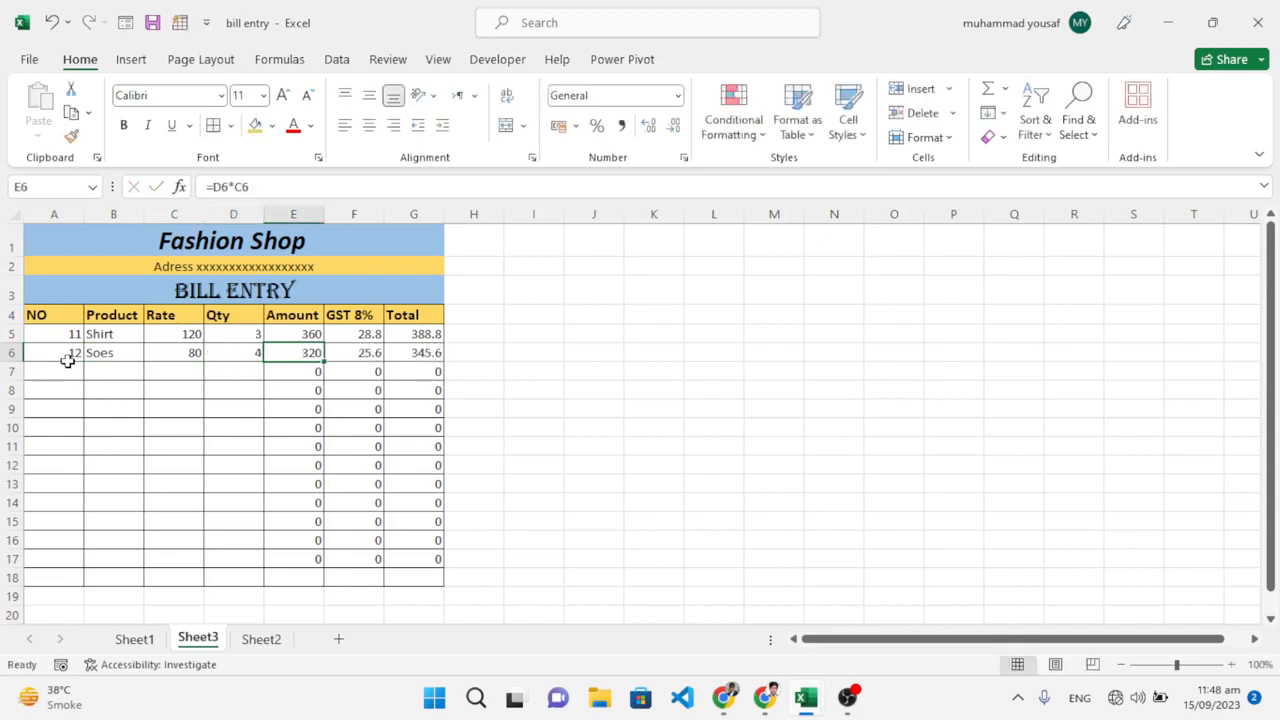
- Merge and center cells E18:F18 and label them Total in bold
click(276, 386)
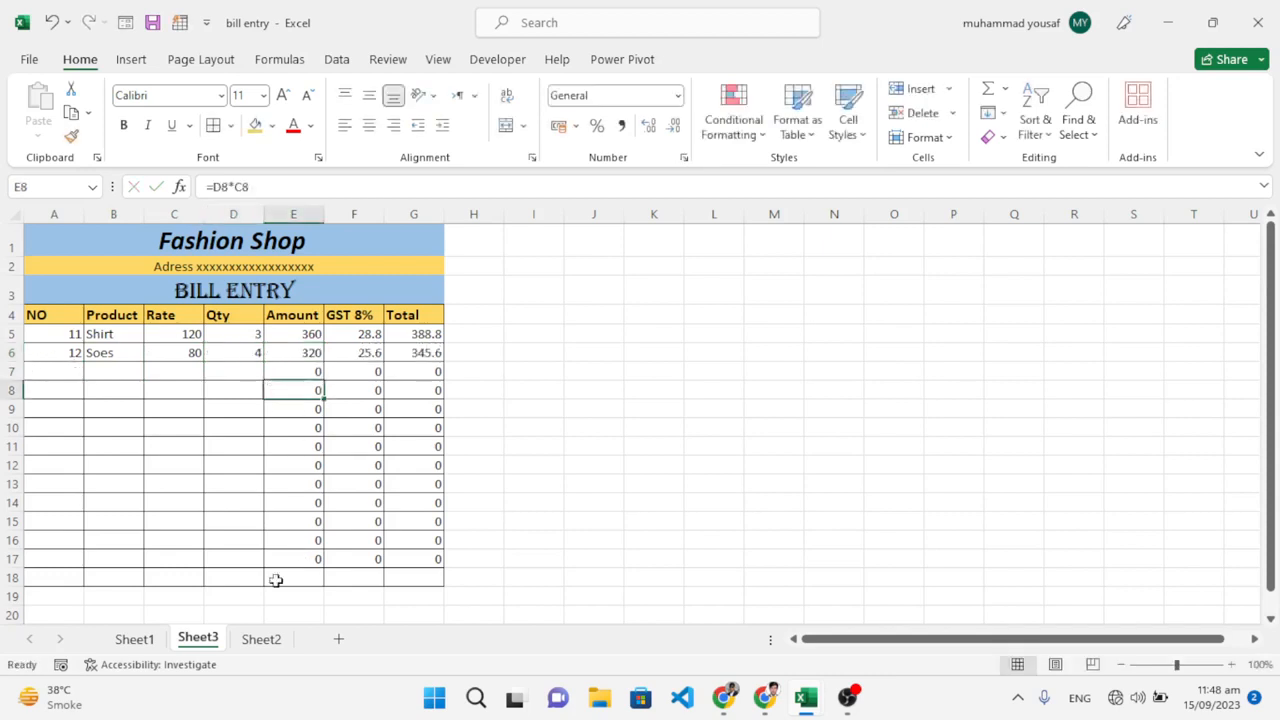
drag(311, 580, 332, 580)
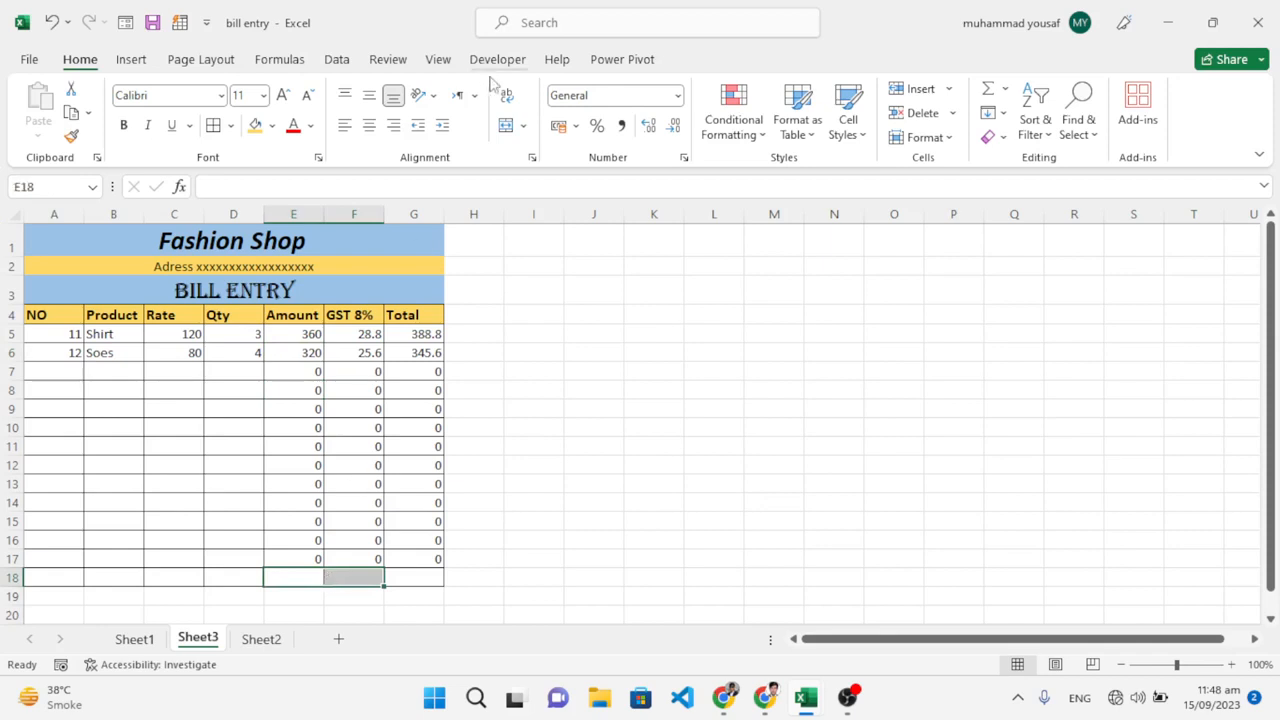
click(506, 127)
text(Total)
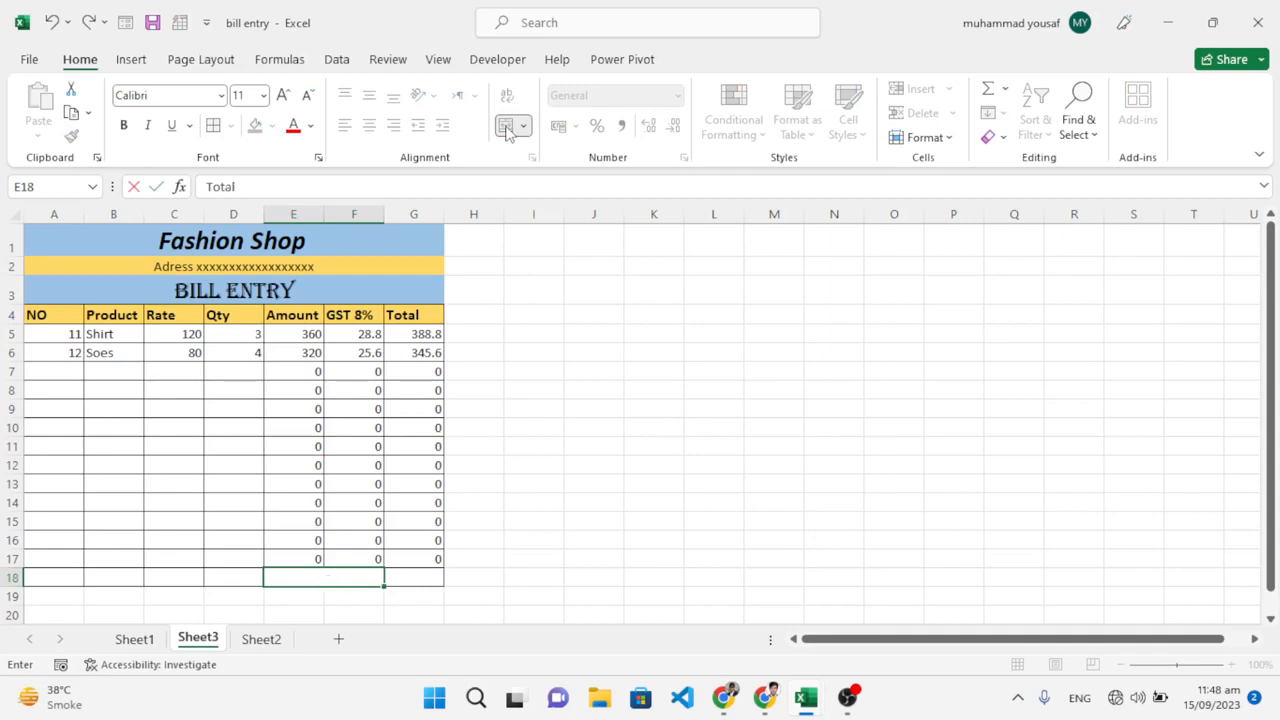
key(Tab)
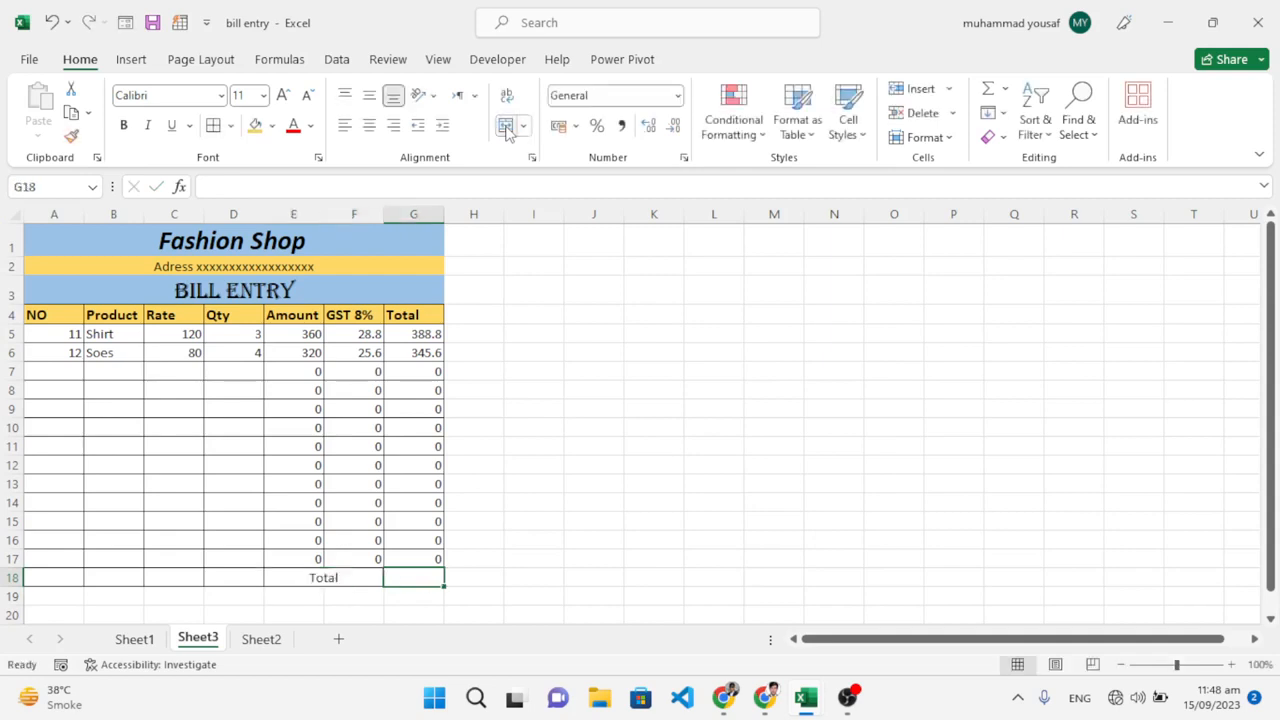
key(Left)
key(ctrl+b)
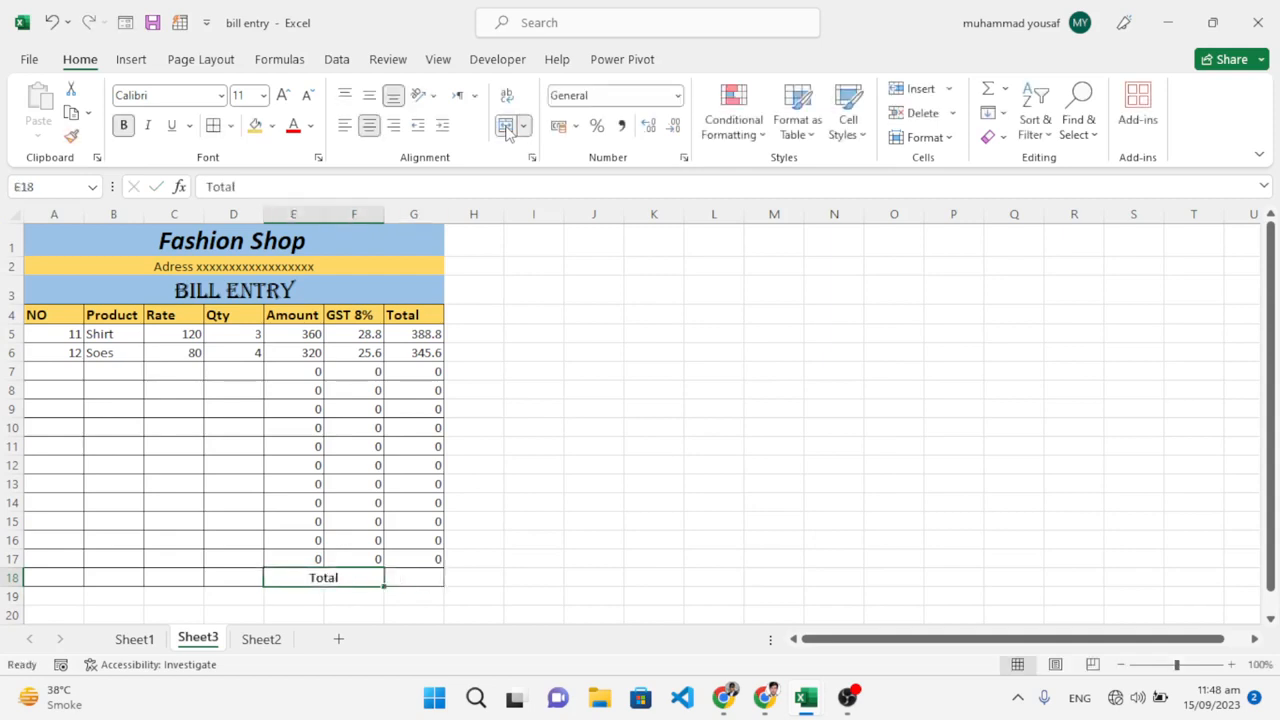
click(507, 130)
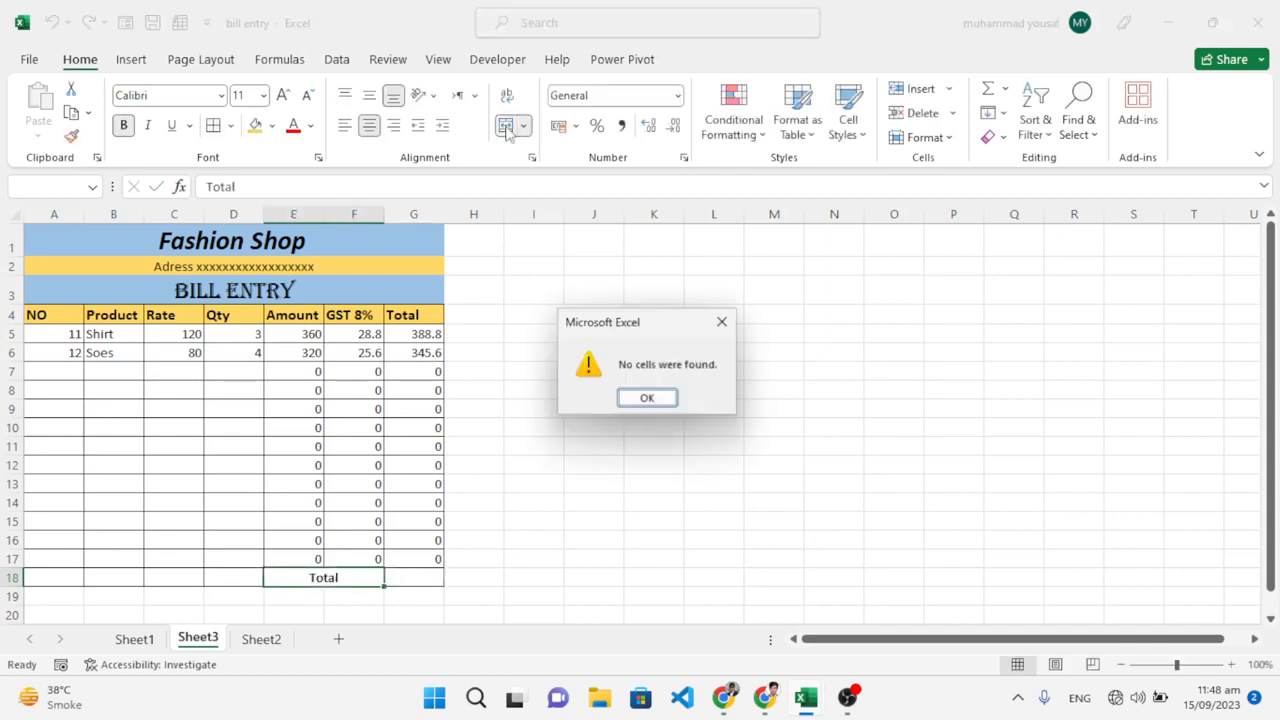
click(722, 322)
- Sum the Total column in cell G18 with the formula =SUM(G5:G17)
click(420, 575)
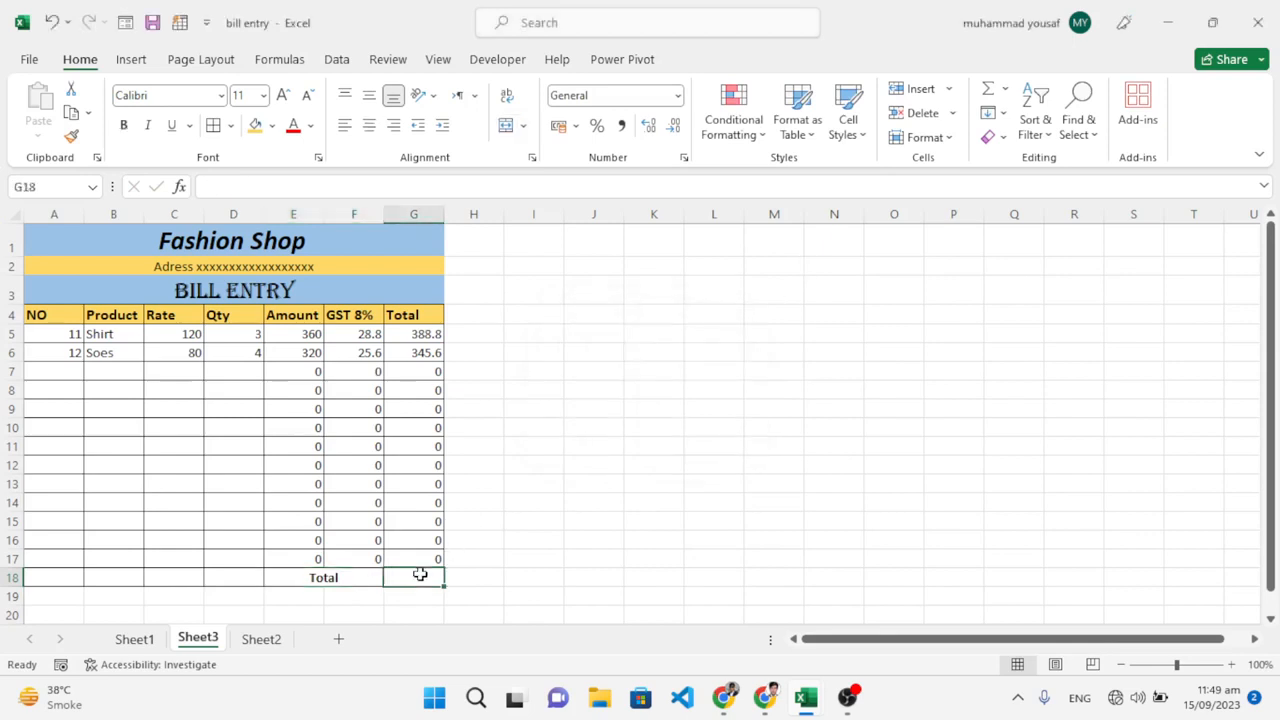
text(=)
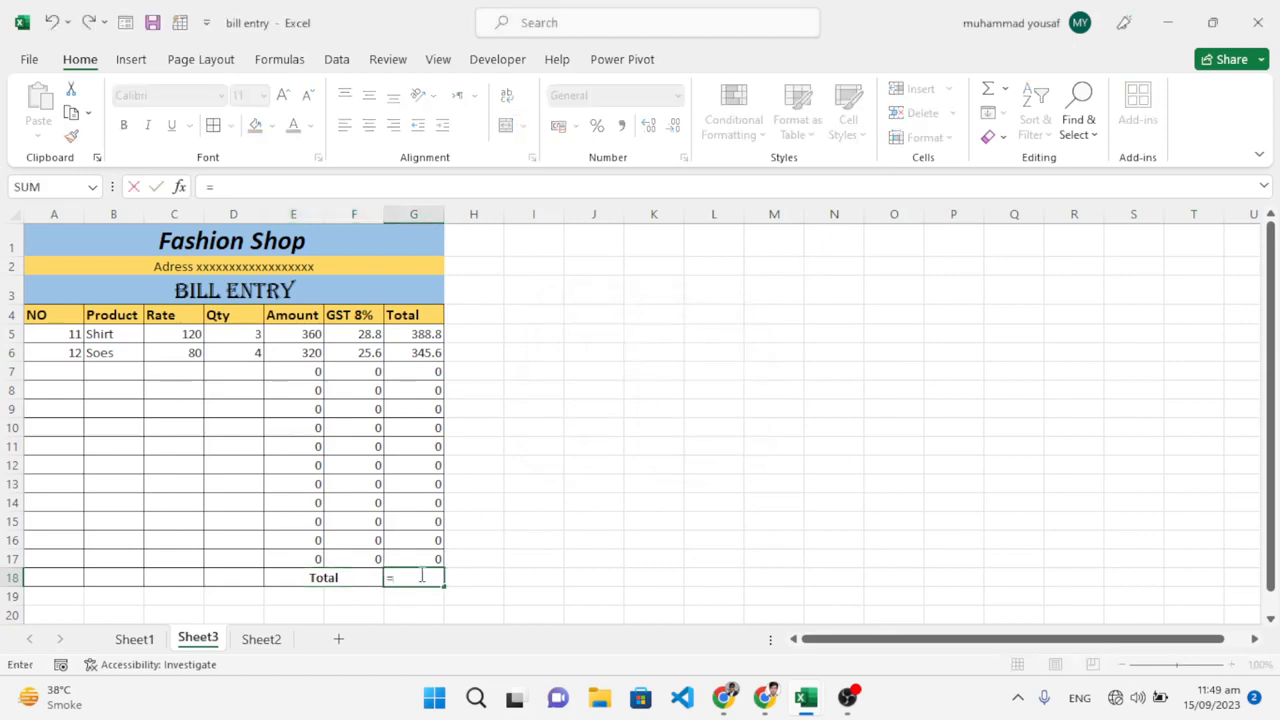
key(BackSpace)
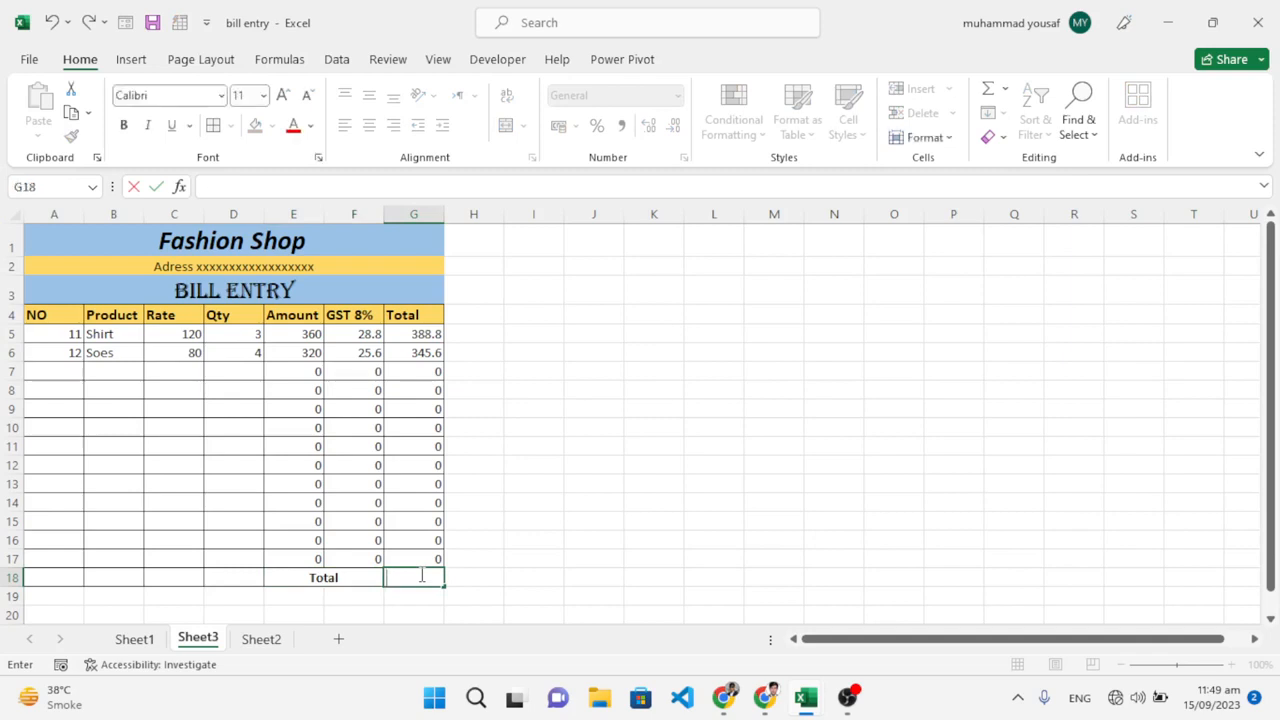
click(428, 556)
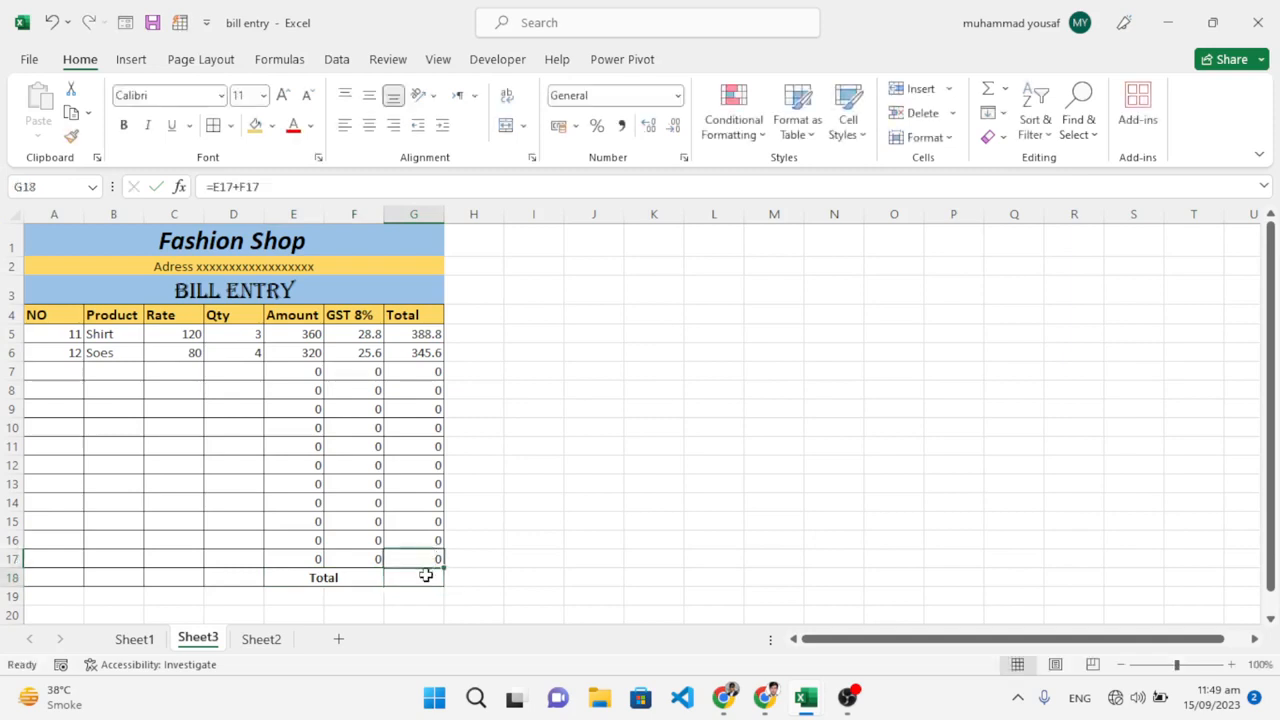
click(424, 578)
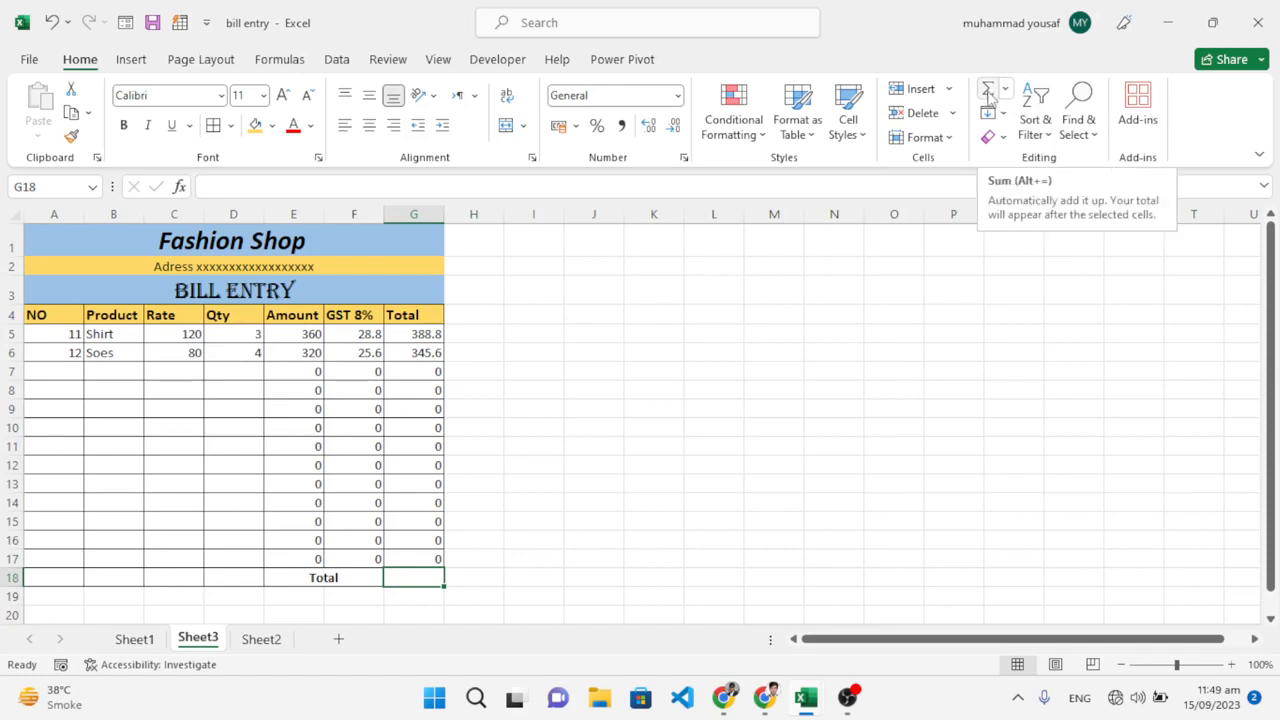
click(988, 92)
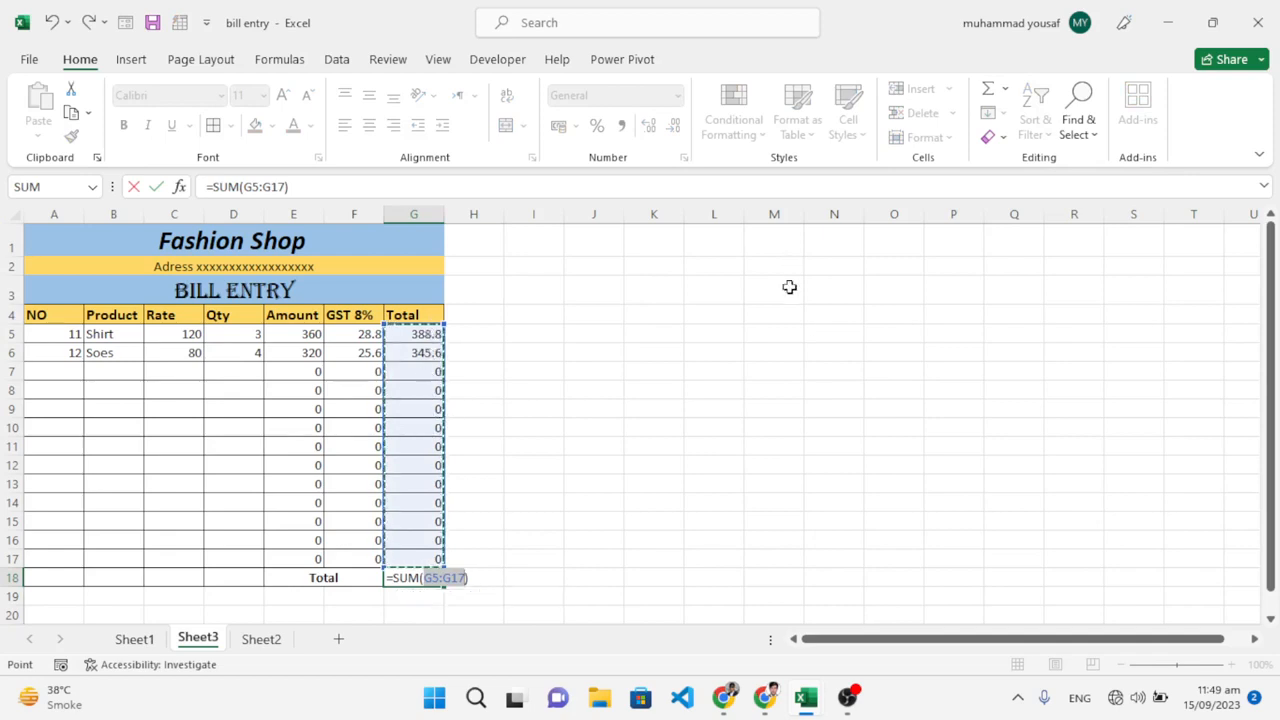
key(Return)
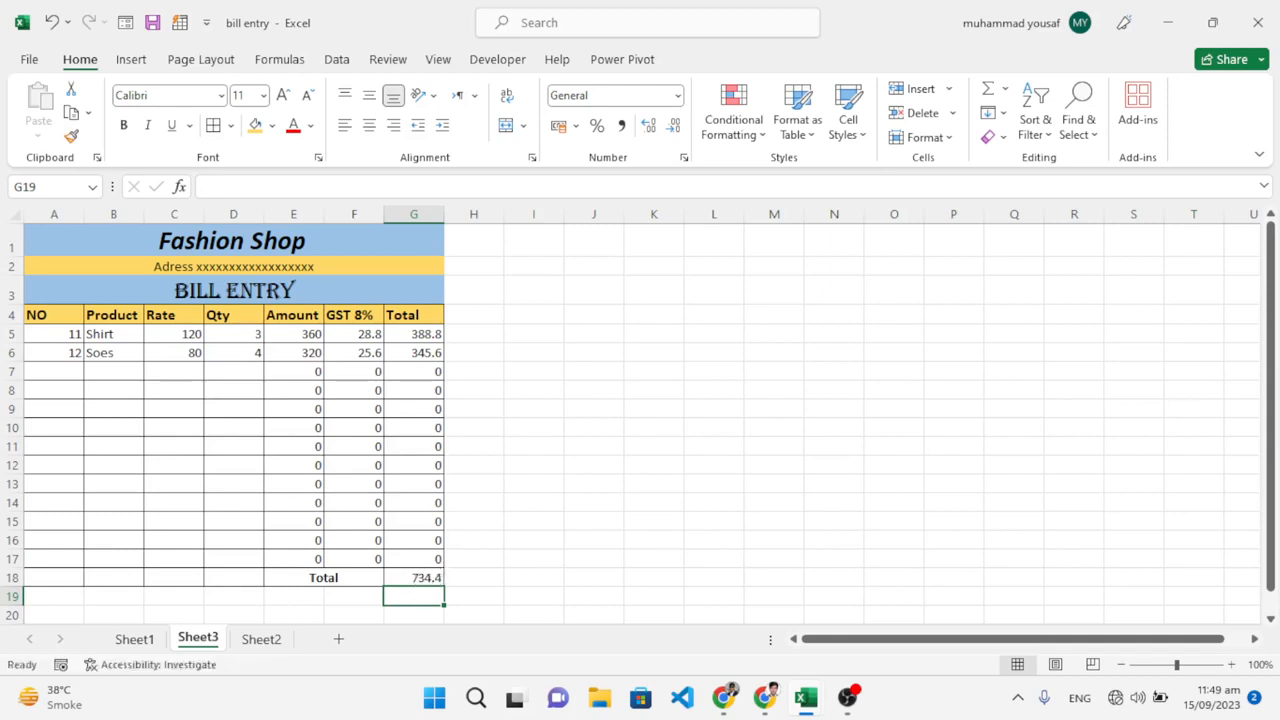
- Fill the item rows and total row A5:G18 with the lightest gold theme color
mouse_move(1271, 390)
mouse_down()
mouse_move(1271, 405)
mouse_move(1270, 387)
mouse_up()
drag(52, 336, 423, 578)
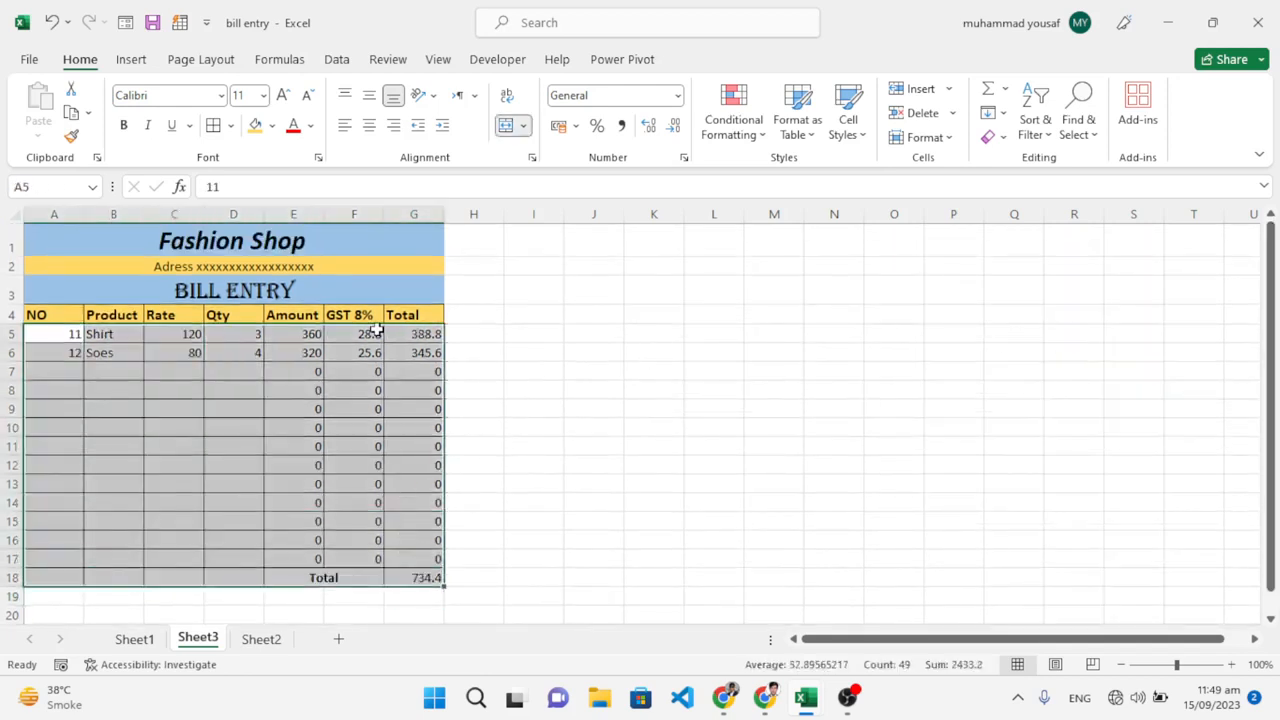
click(257, 132)
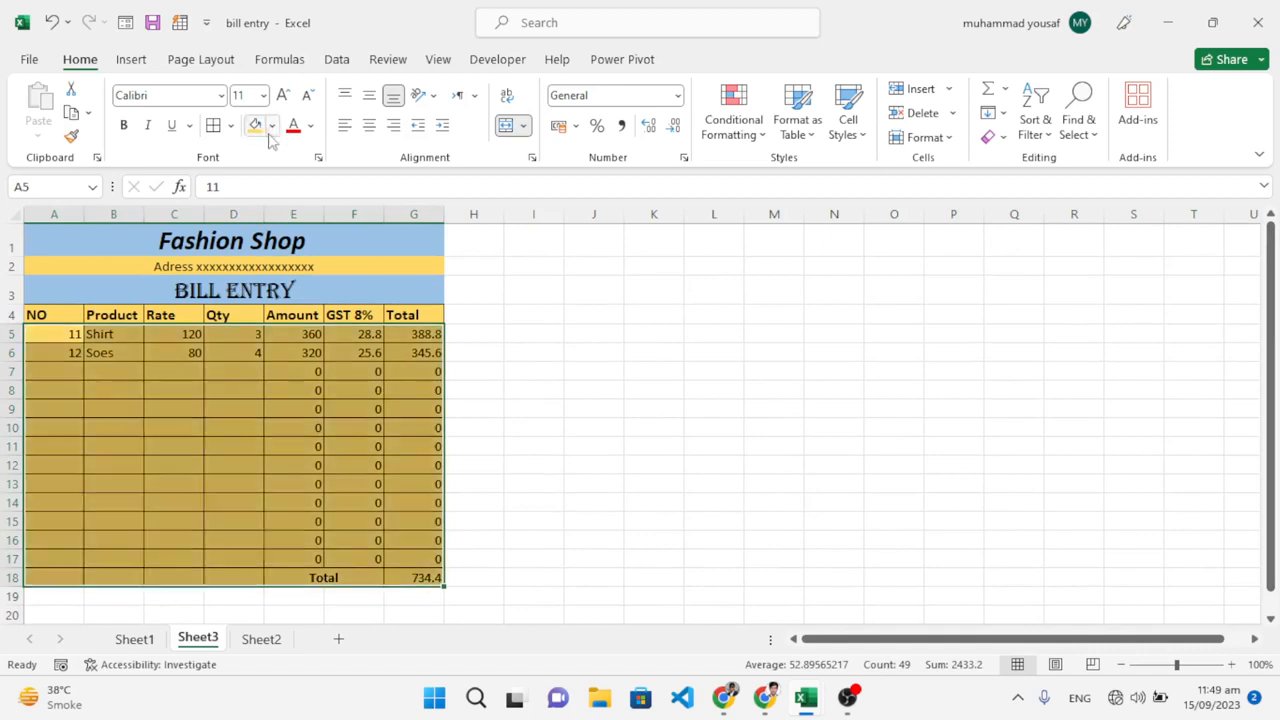
click(271, 128)
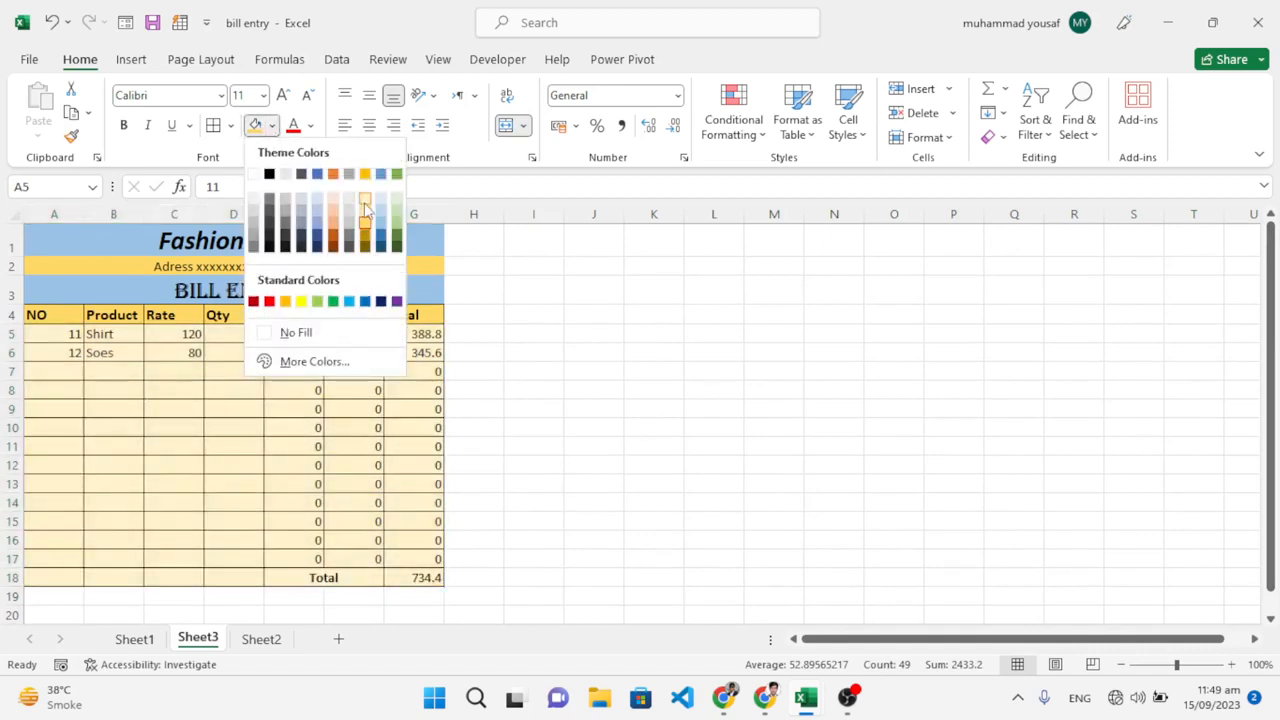
click(365, 207)
click(366, 443)
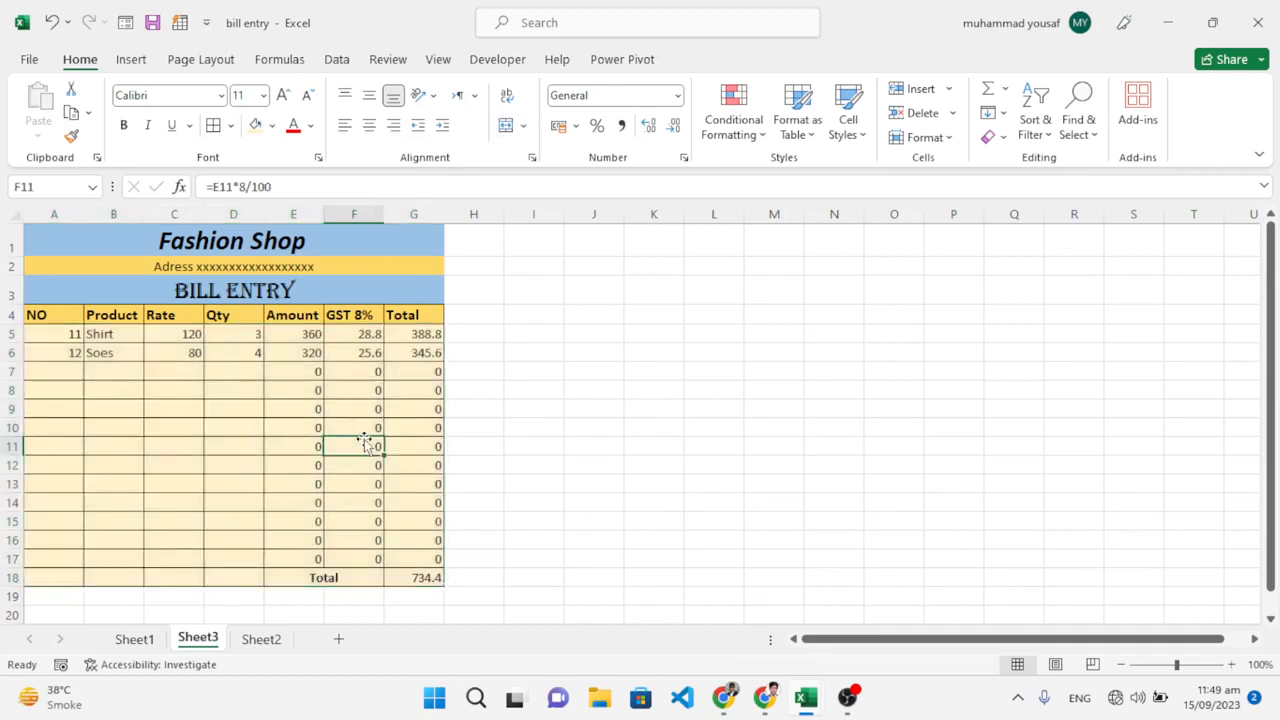
click(336, 497)
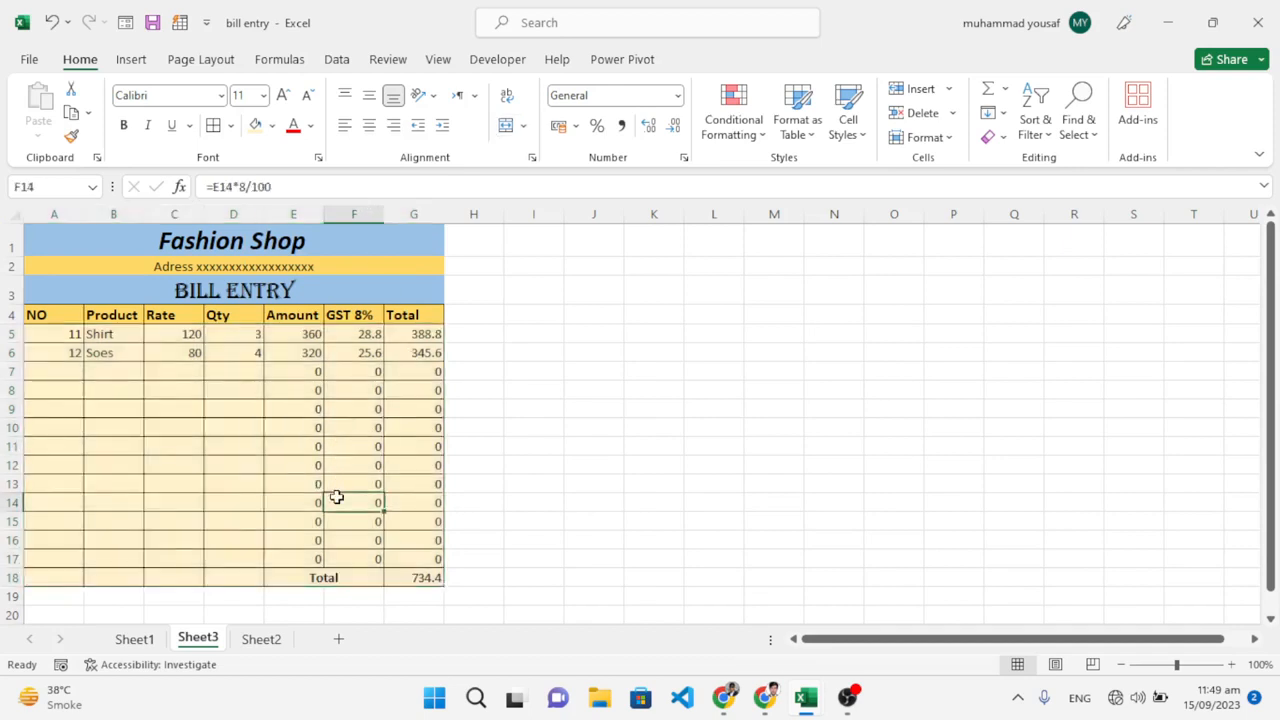